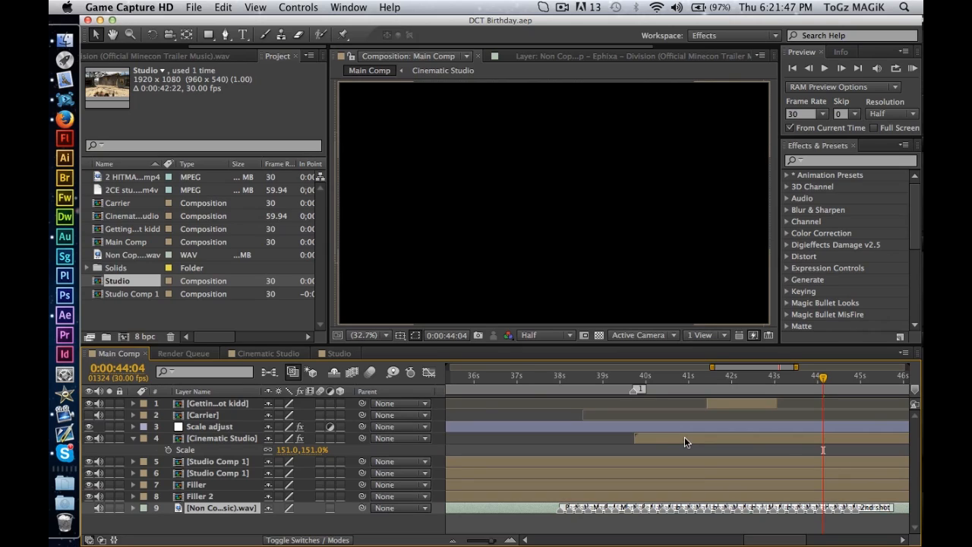
View the Main Comp at 0:00:42:10 and play a short part of the Cinematic Studio composition.
click(747, 384)
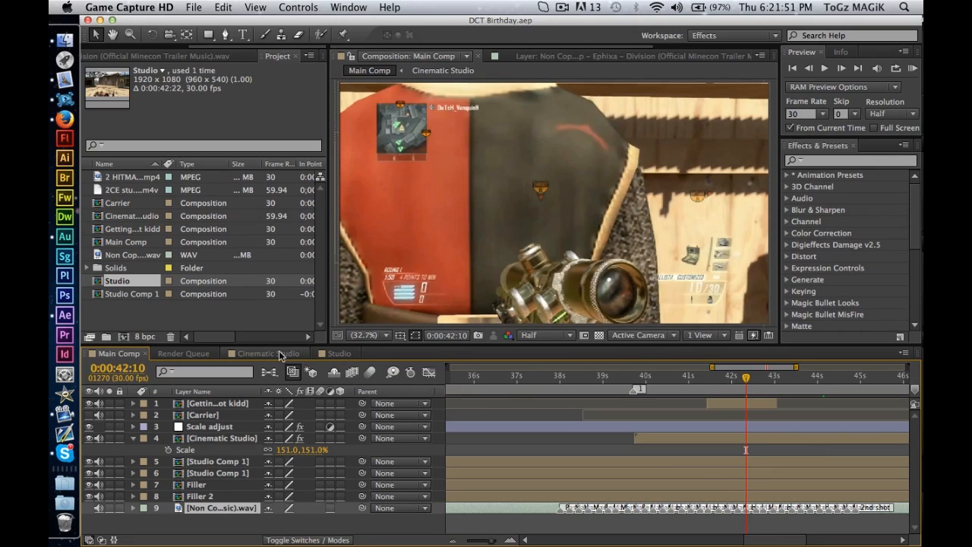
click(245, 354)
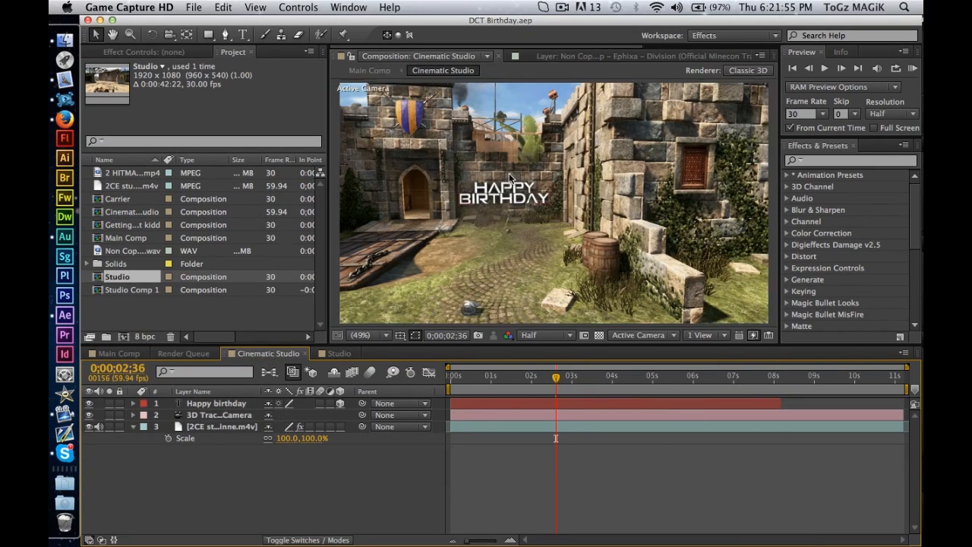
key(space)
key(space)
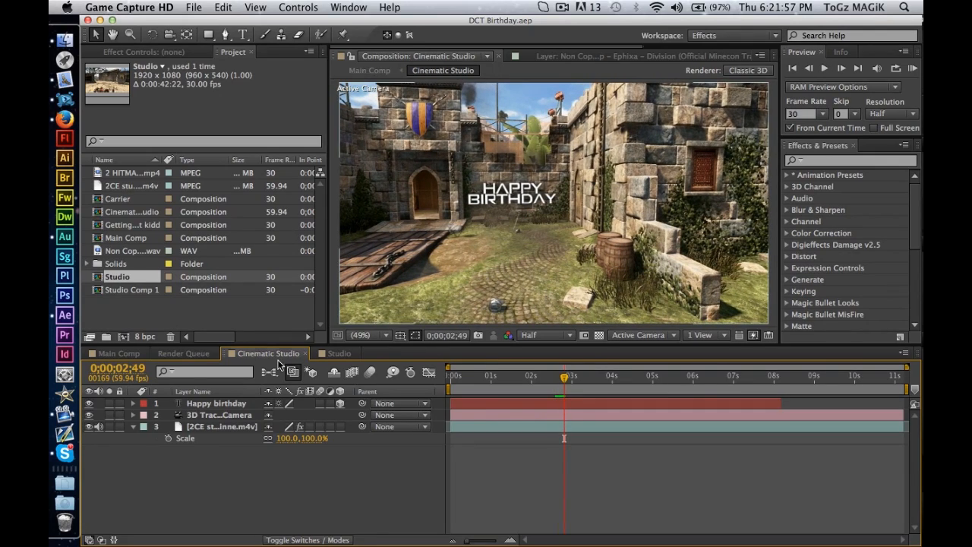
click(213, 404)
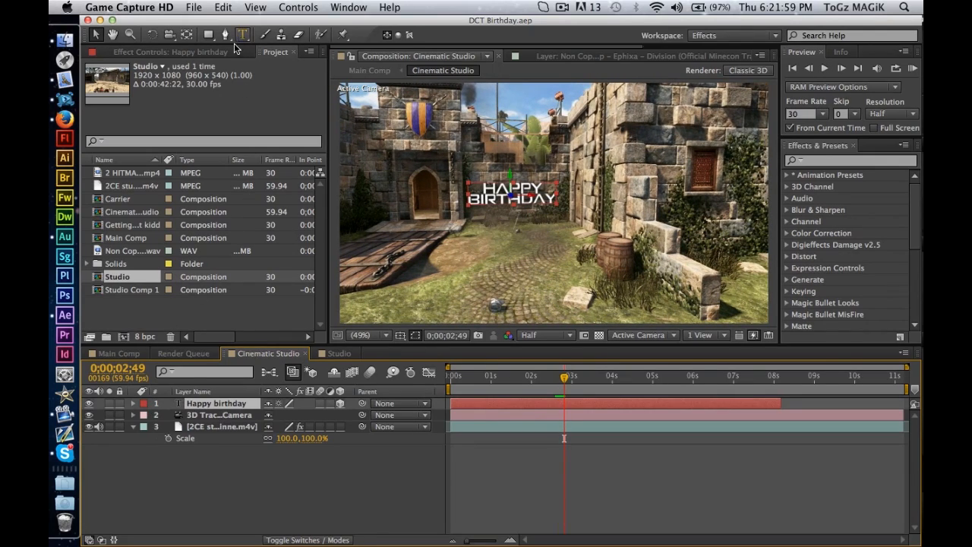
click(242, 474)
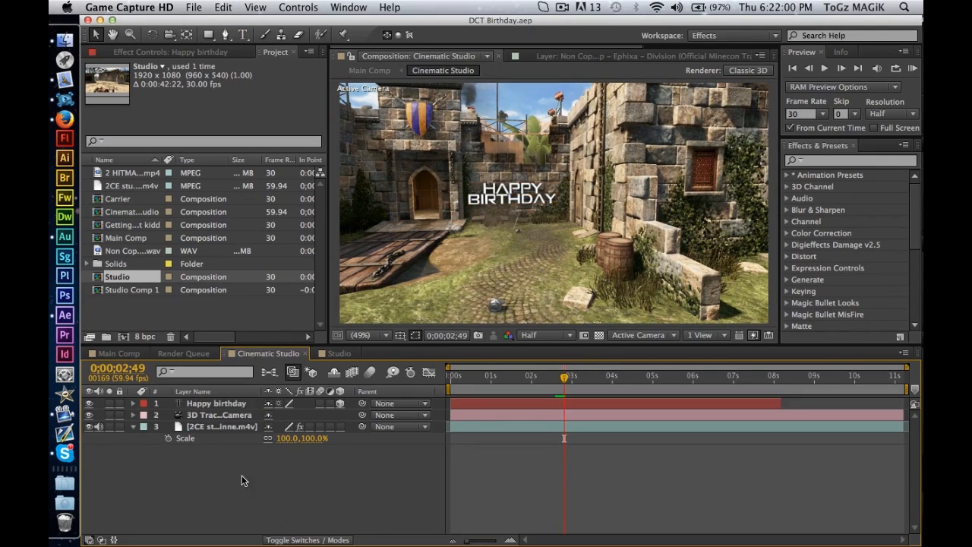
click(193, 6)
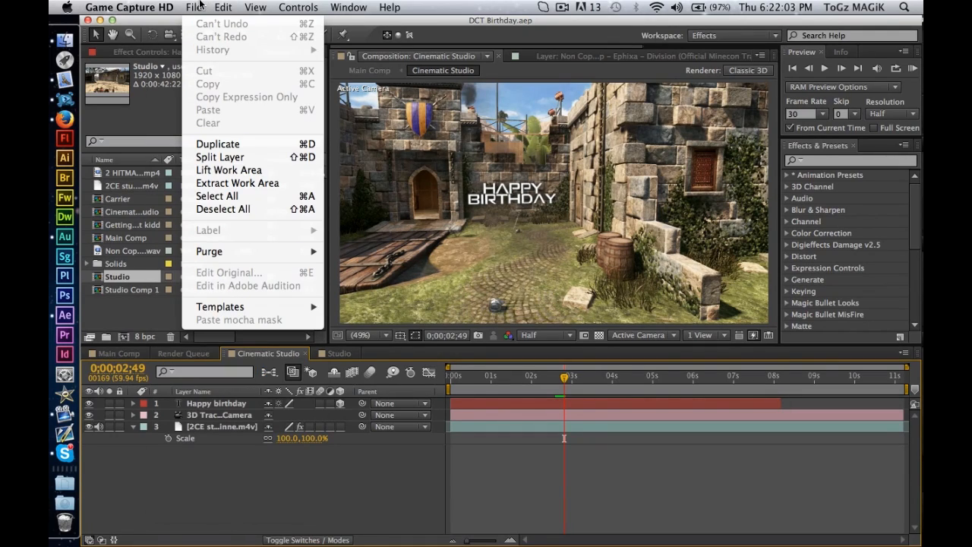
click(196, 6)
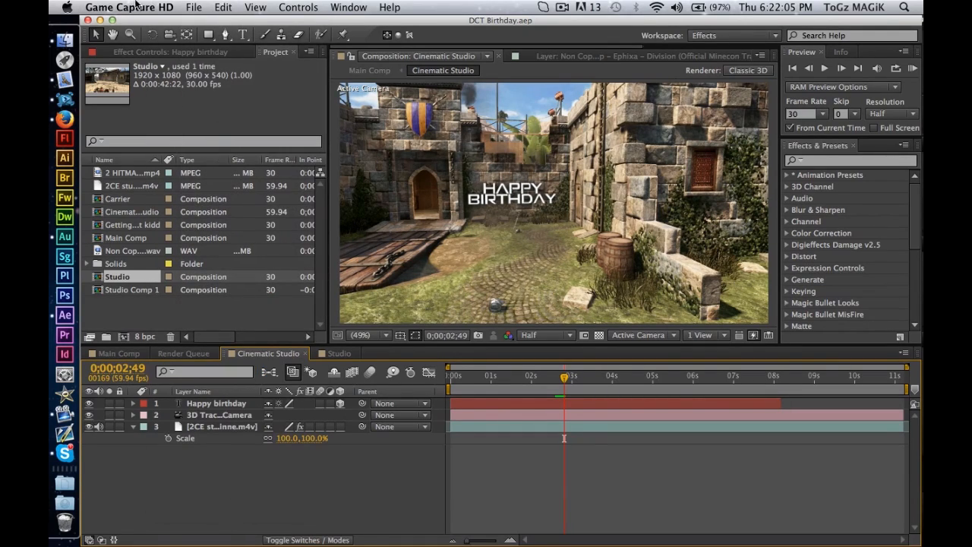
click(134, 7)
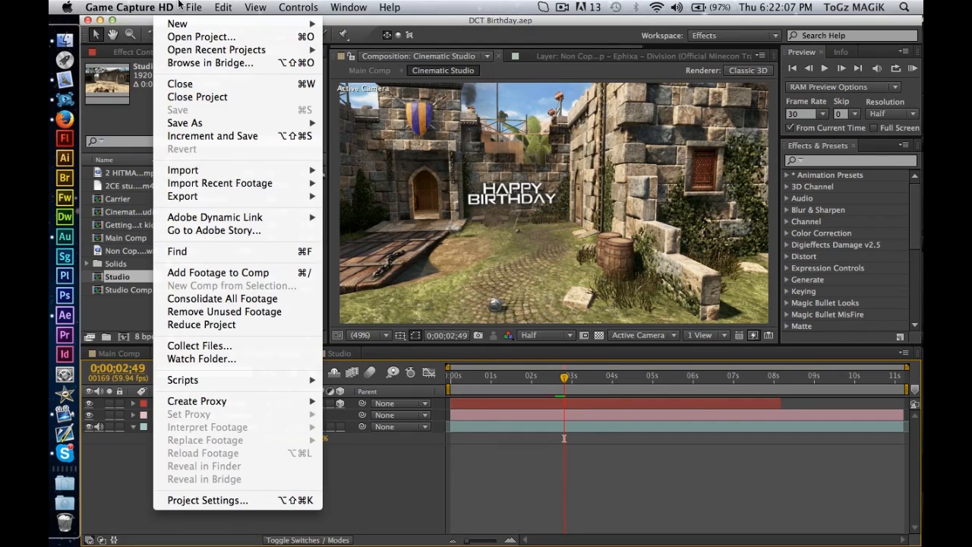
click(178, 3)
click(223, 403)
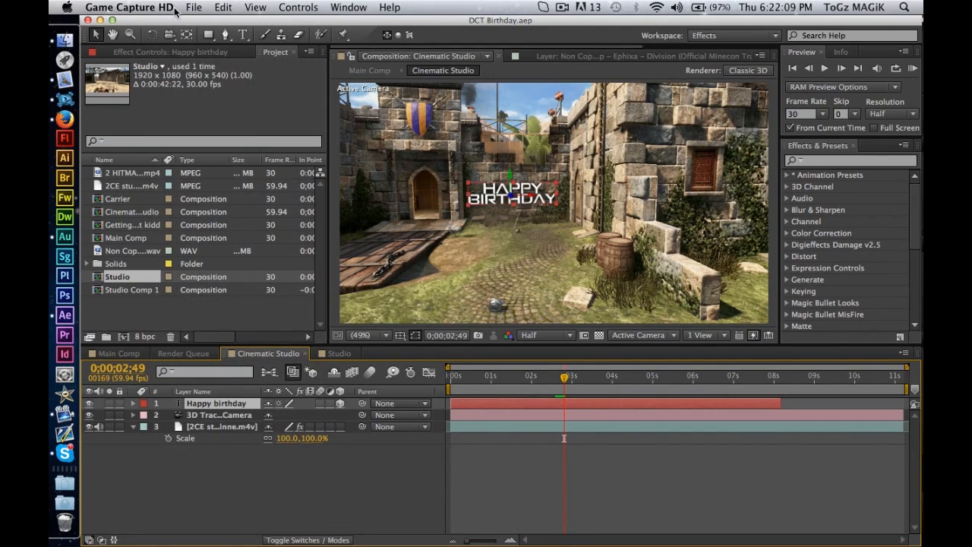
click(150, 6)
mouse_move(199, 5)
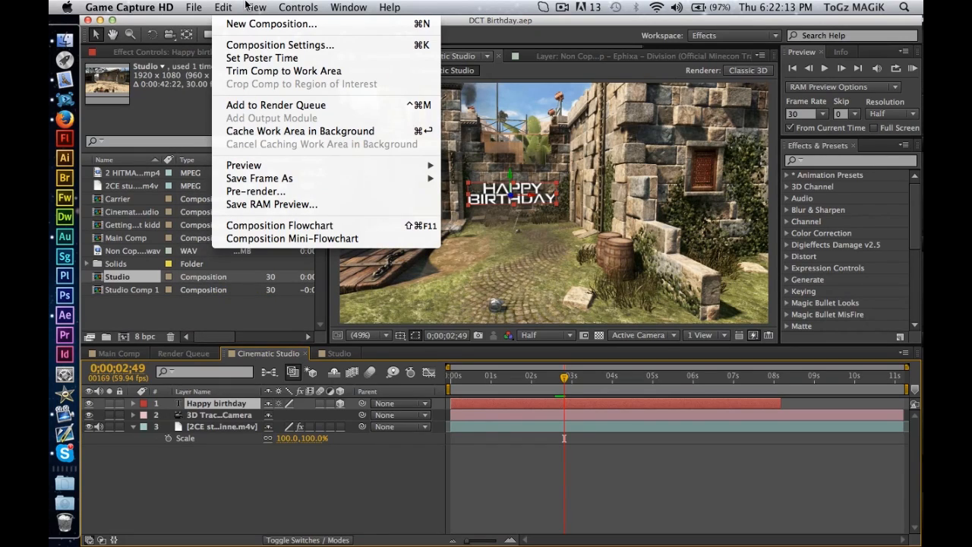
mouse_move(299, 5)
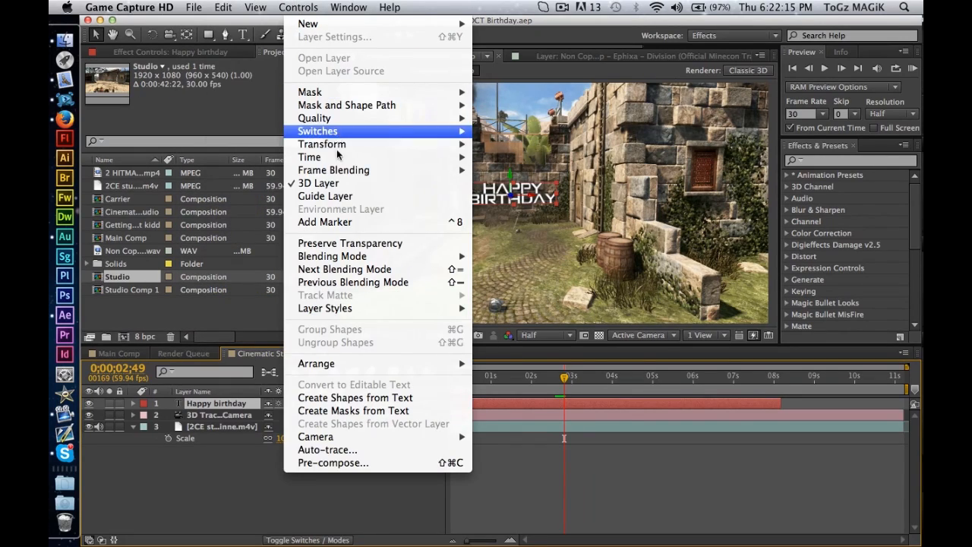
mouse_move(353, 310)
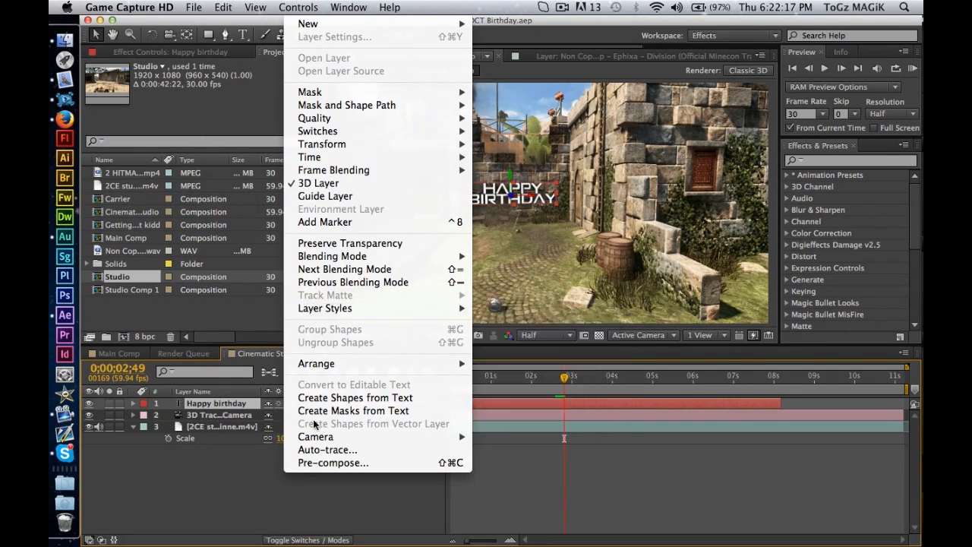
click(220, 468)
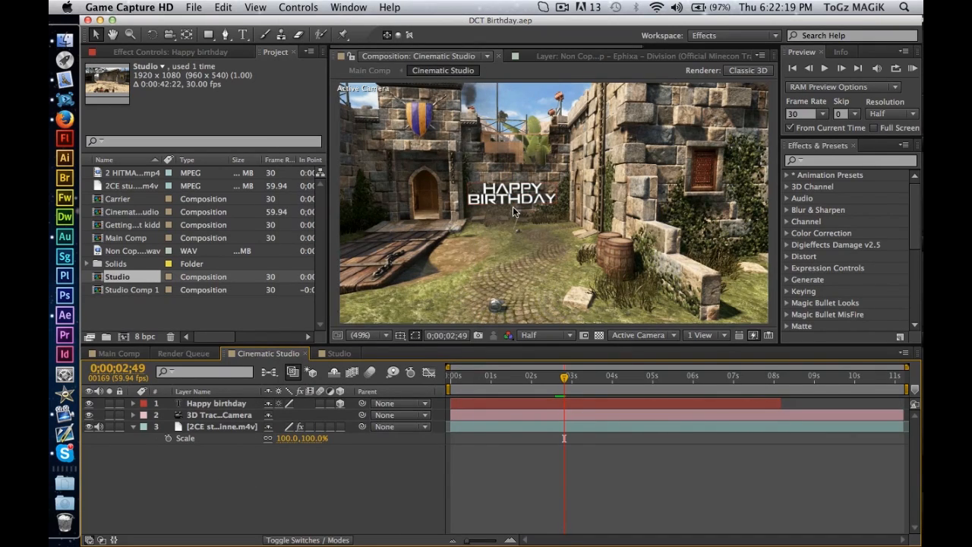
Play the Cinematic Studio composition and view the Happy birthday text at 0;00;05;28.
key(space)
key(space)
click(672, 375)
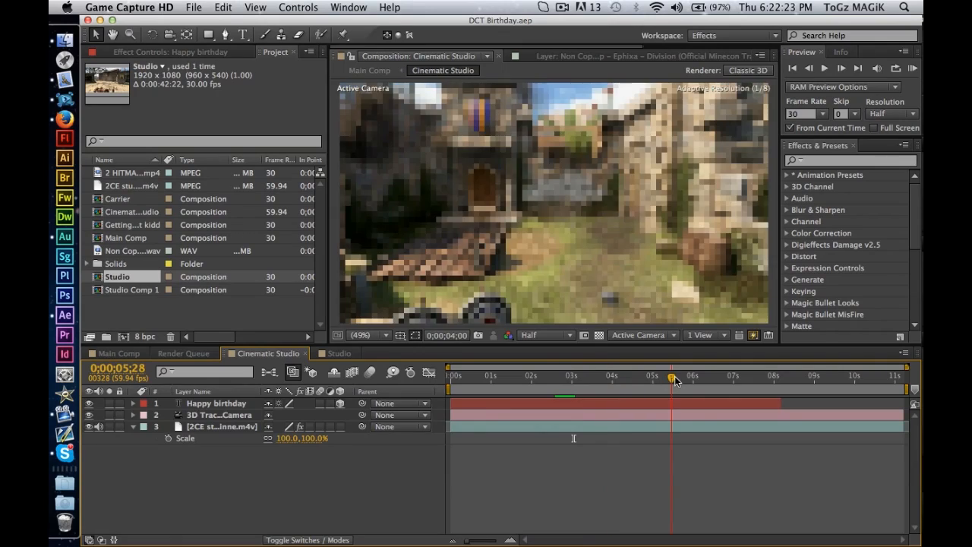
Return to the Main Comp and scrub through the footage up to 0:00:42:08.
click(133, 354)
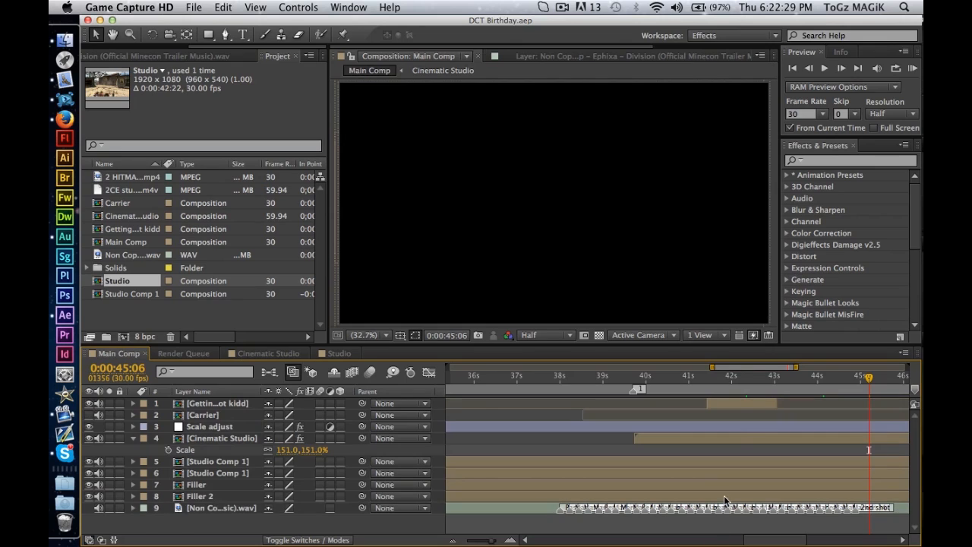
click(736, 380)
drag(722, 381, 749, 377)
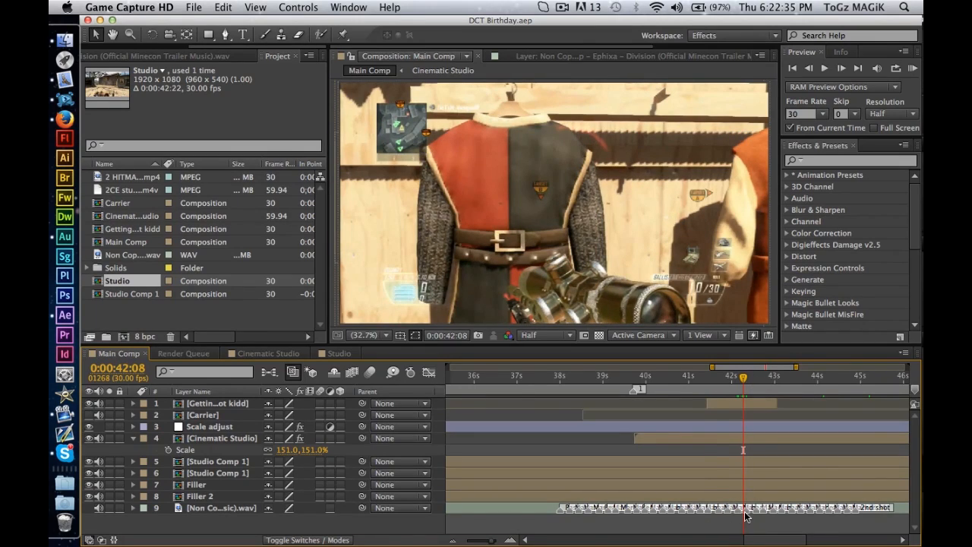
Move the Carrier layer's start to 0:00:44:26 and place the layer above the Getting shot kidd layer.
scroll(744, 517, right, 5)
click(691, 382)
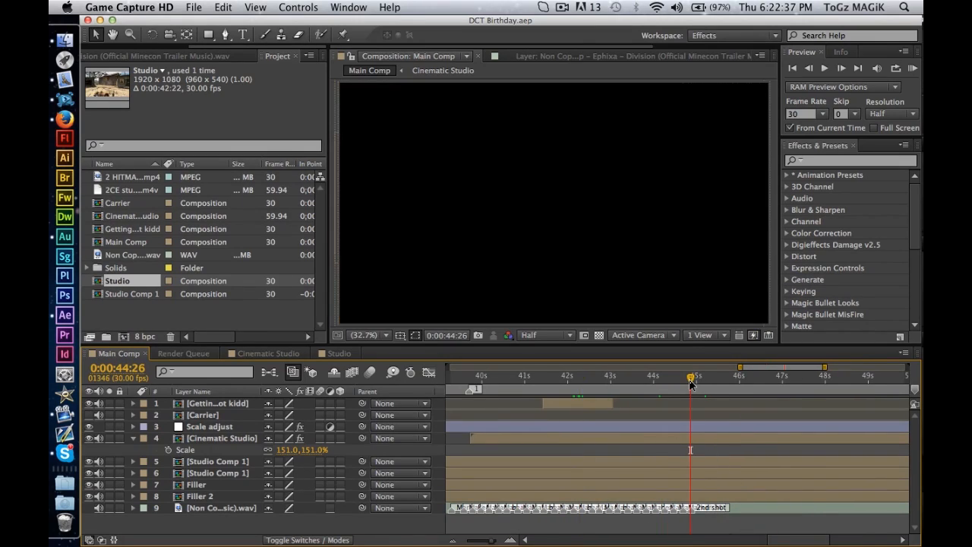
click(231, 415)
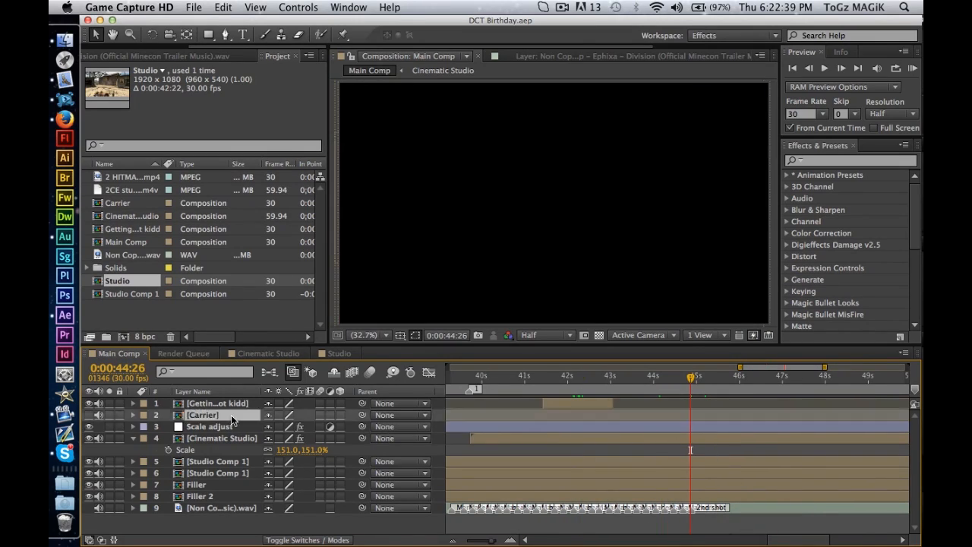
key([)
drag(222, 401, 222, 421)
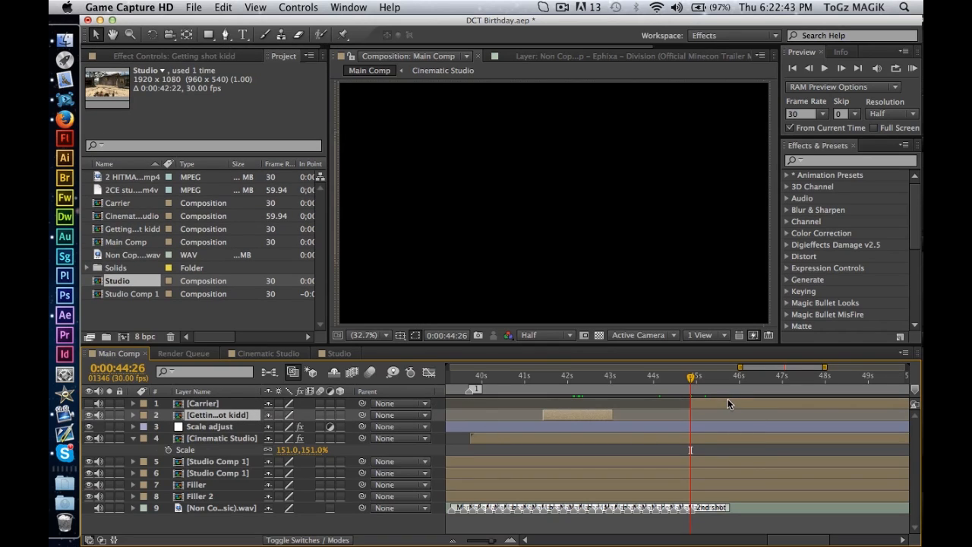
Shift the Carrier clip earlier in time so it spans 0:00:44:26, and turn on the layer's visibility.
click(728, 399)
drag(705, 398, 595, 402)
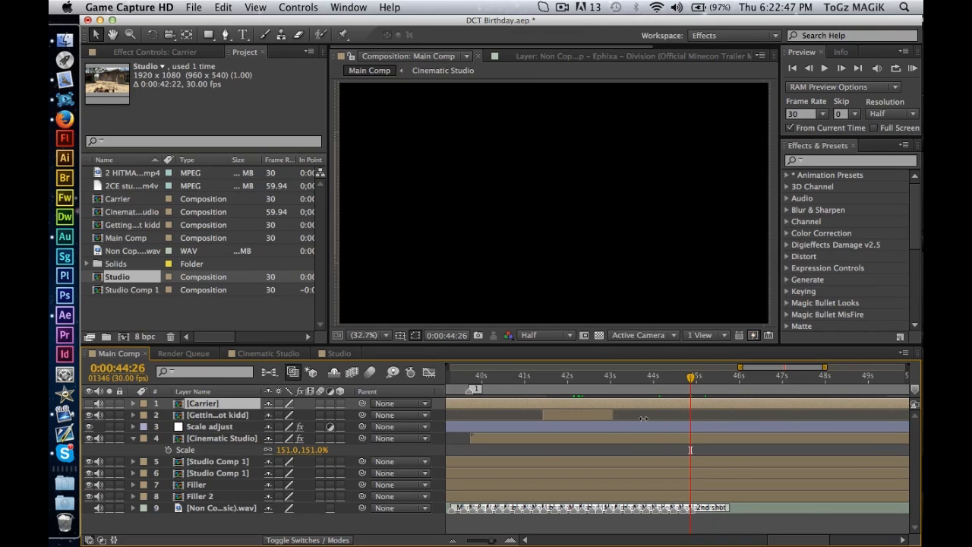
drag(797, 403, 553, 420)
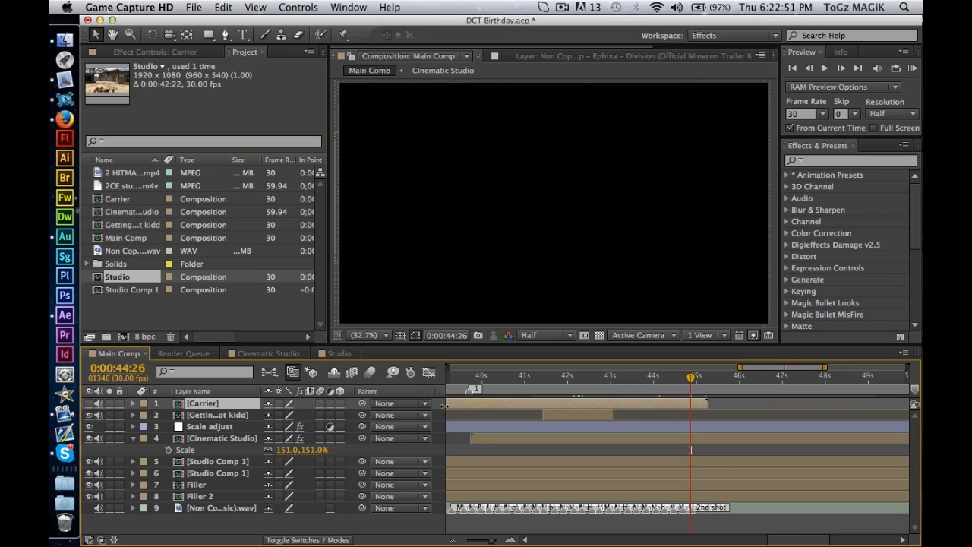
drag(505, 401, 657, 401)
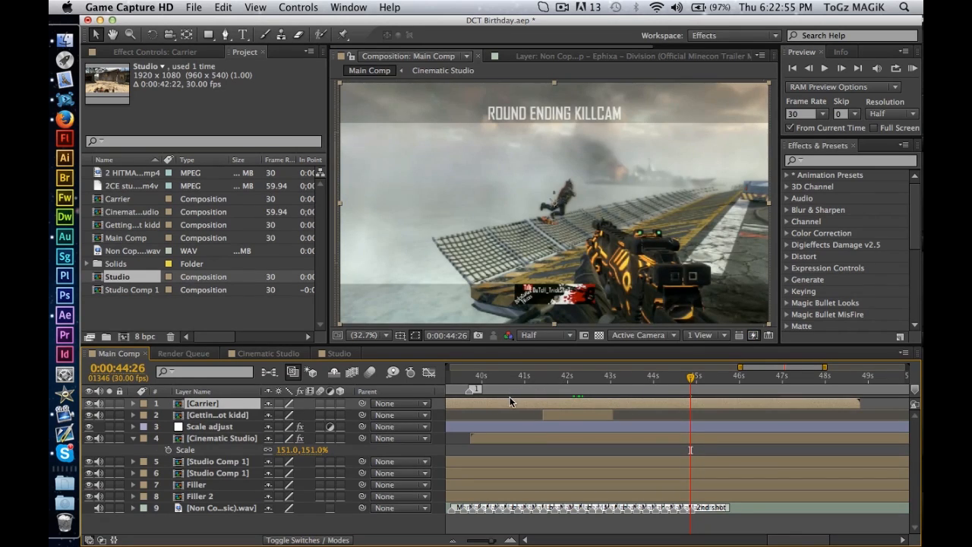
Slide the Carrier clip in time until its sniper muzzle-flash frame falls at 0:00:44:26, by the 2nd shot marker.
drag(549, 401, 644, 399)
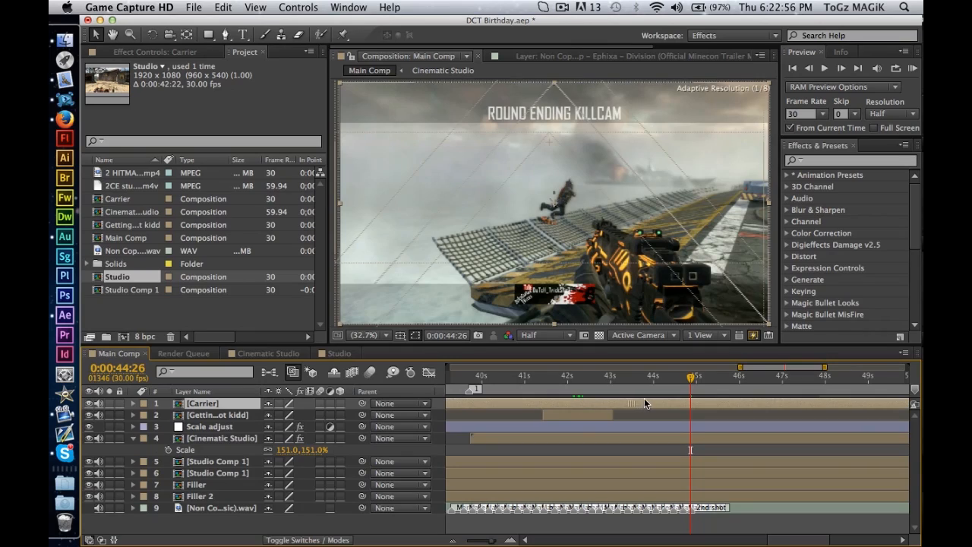
drag(658, 412, 655, 410)
click(535, 393)
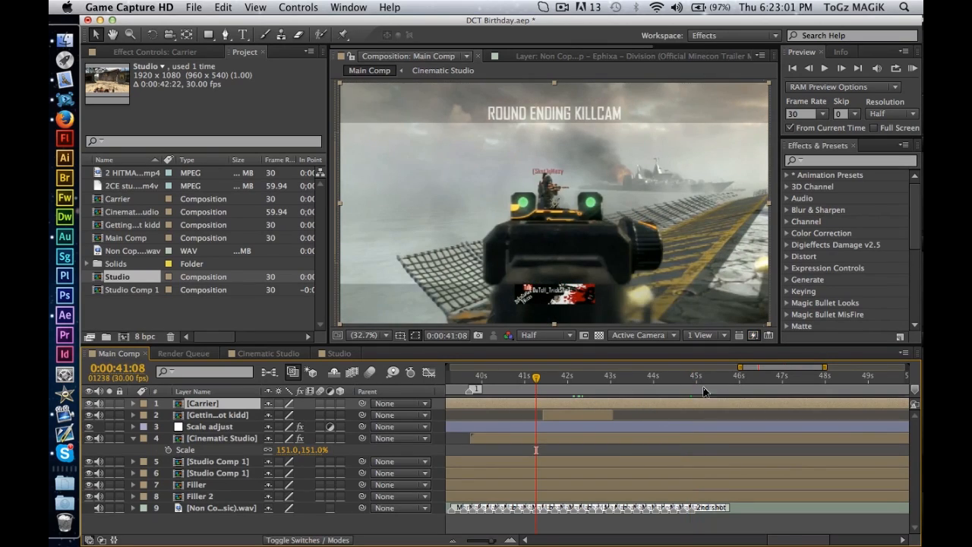
click(691, 377)
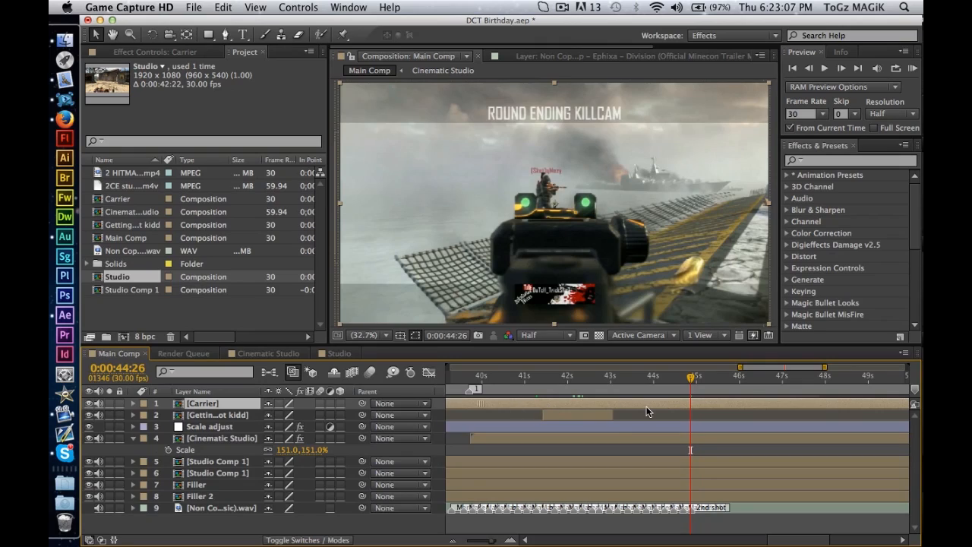
drag(478, 402, 487, 401)
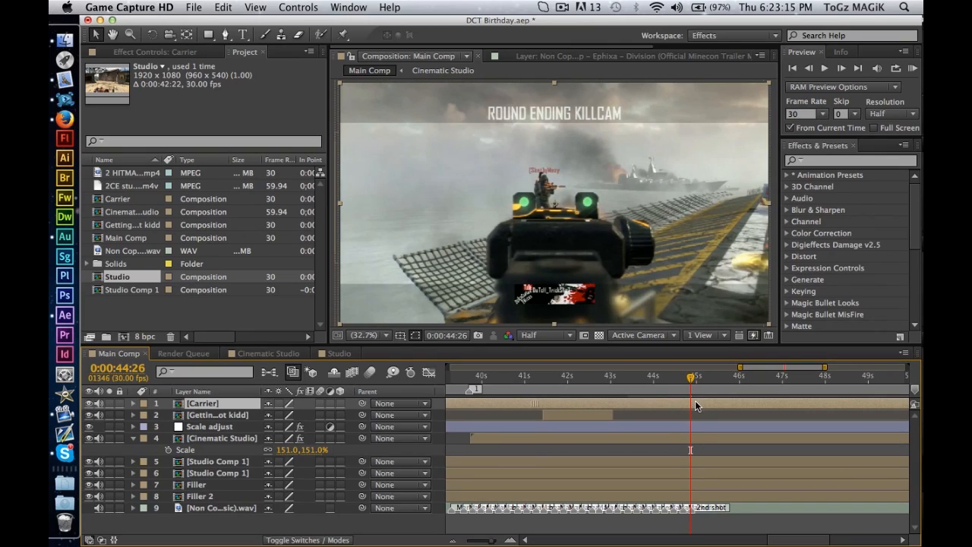
drag(694, 407, 695, 410)
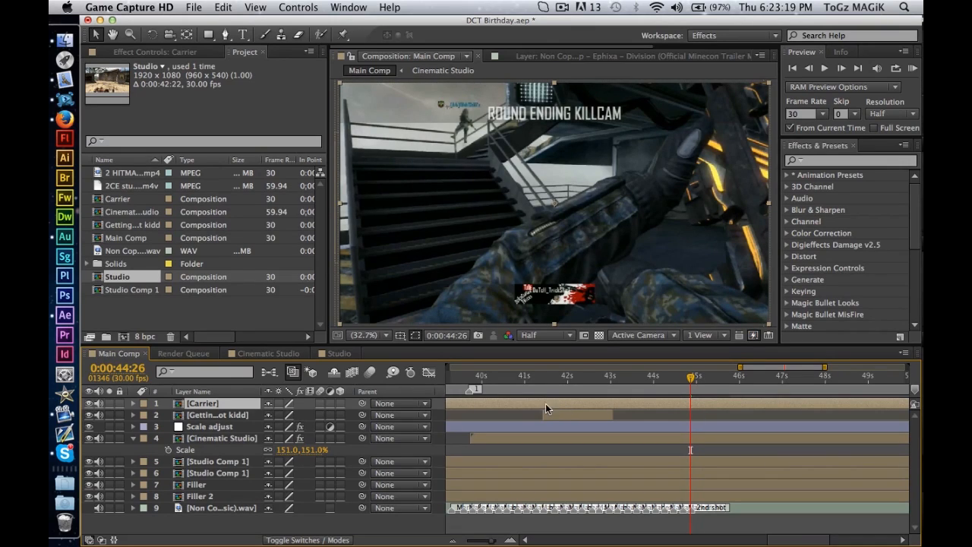
drag(695, 412, 701, 407)
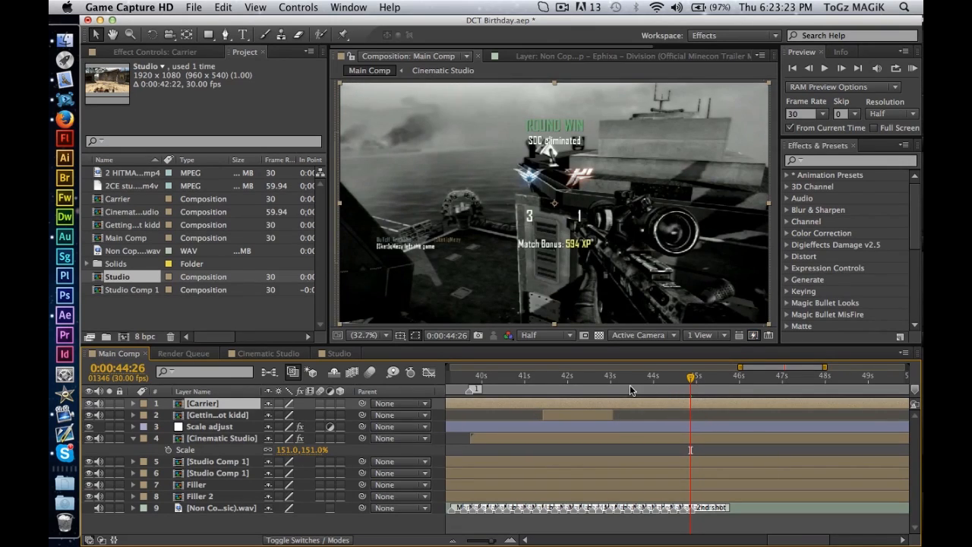
drag(587, 405, 691, 405)
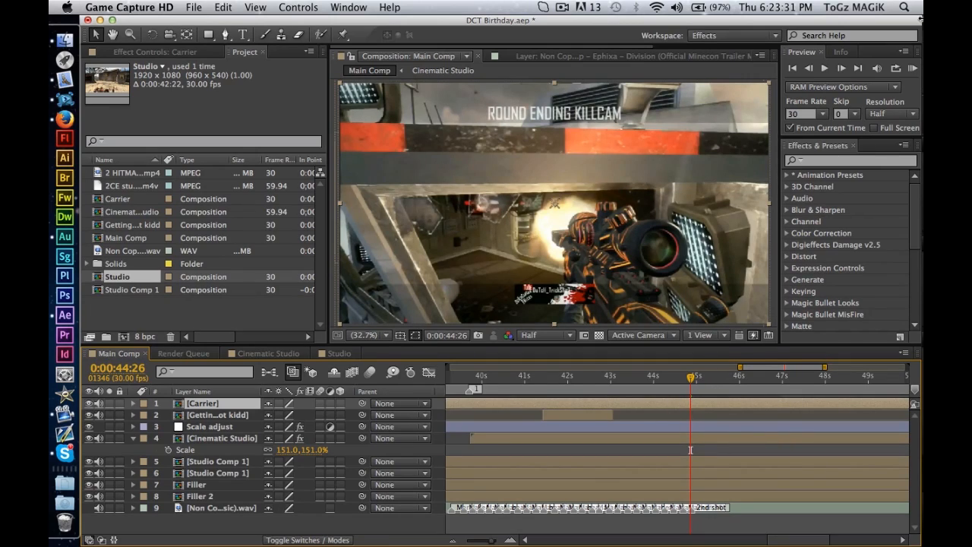
Run a RAM preview of the Main Comp from 0:00:43:05 to check the Carrier shot's timing.
click(617, 376)
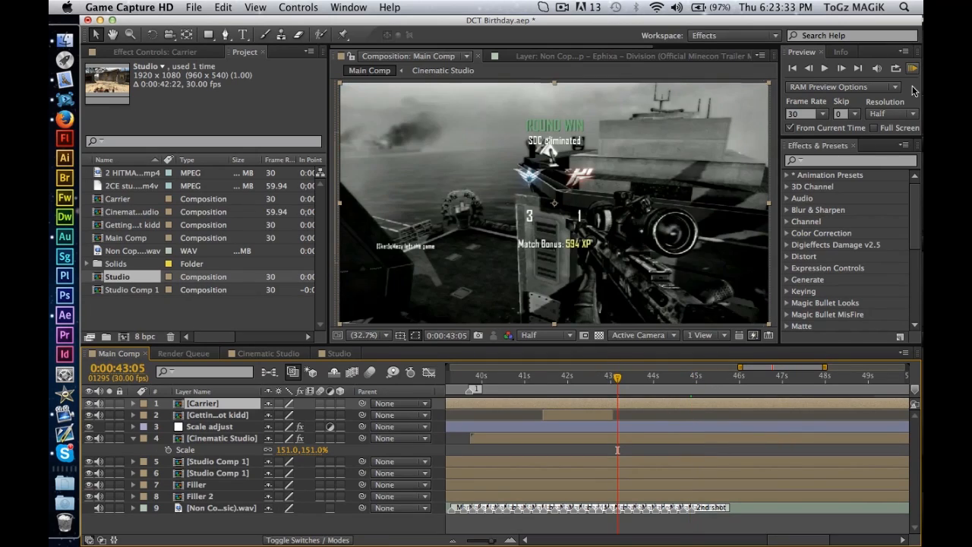
click(913, 69)
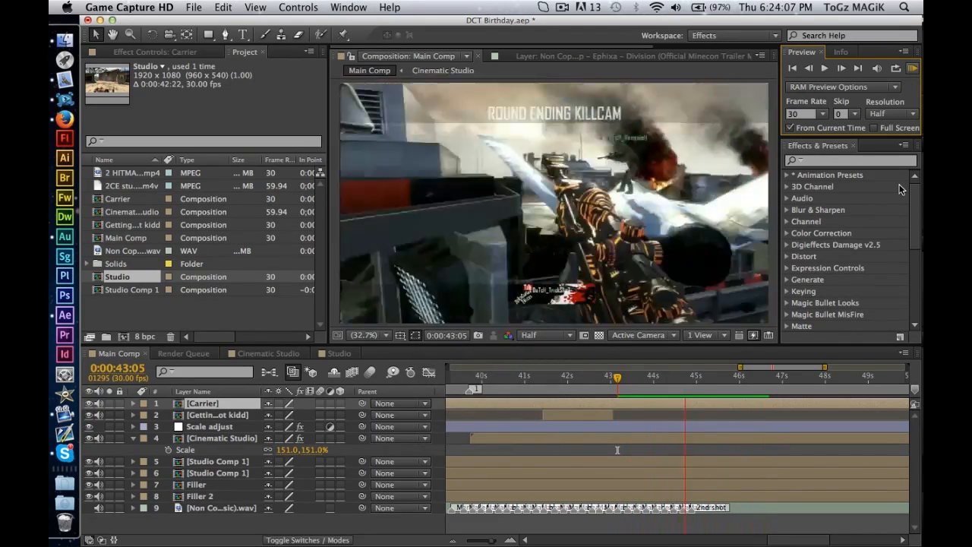
key(space)
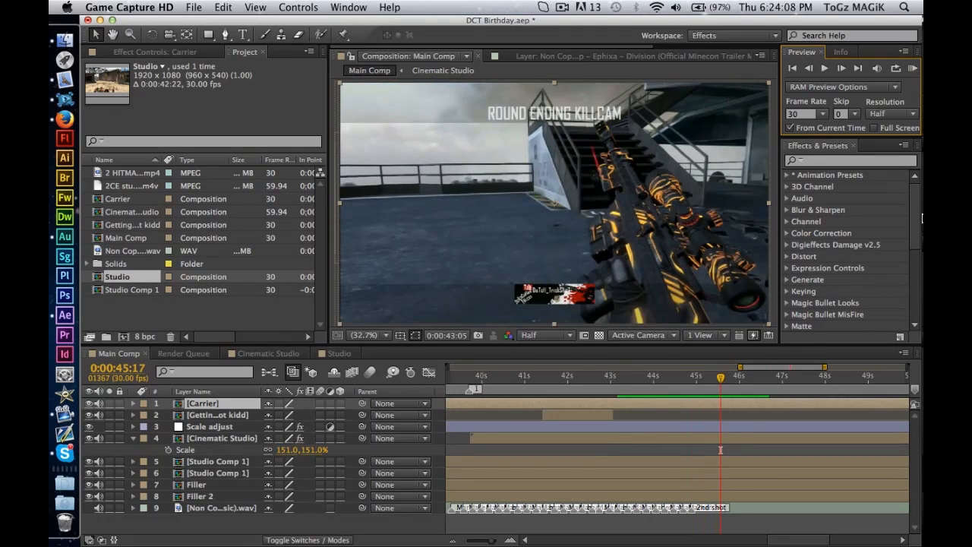
Return to 0:00:44:26, find the Twixtor effect and apply it to the Carrier layer.
click(691, 378)
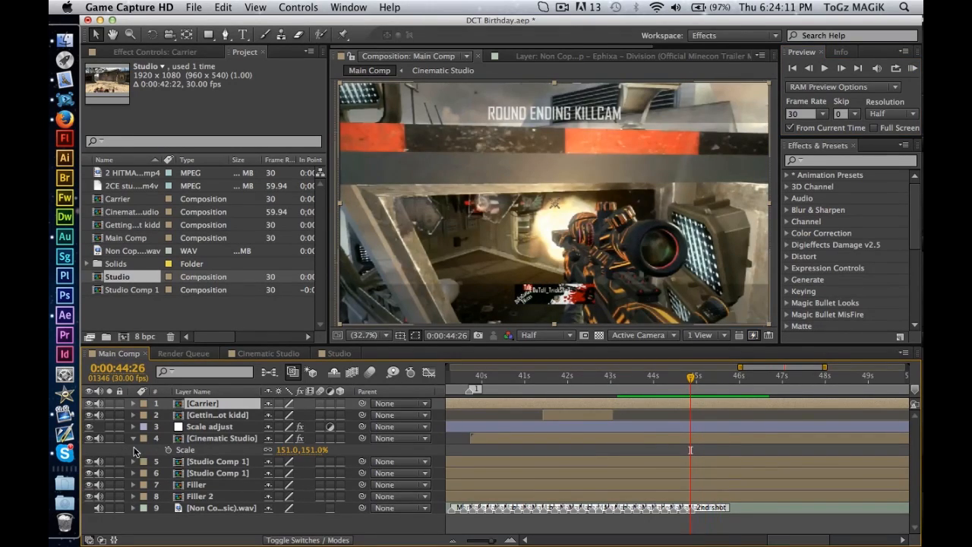
click(820, 160)
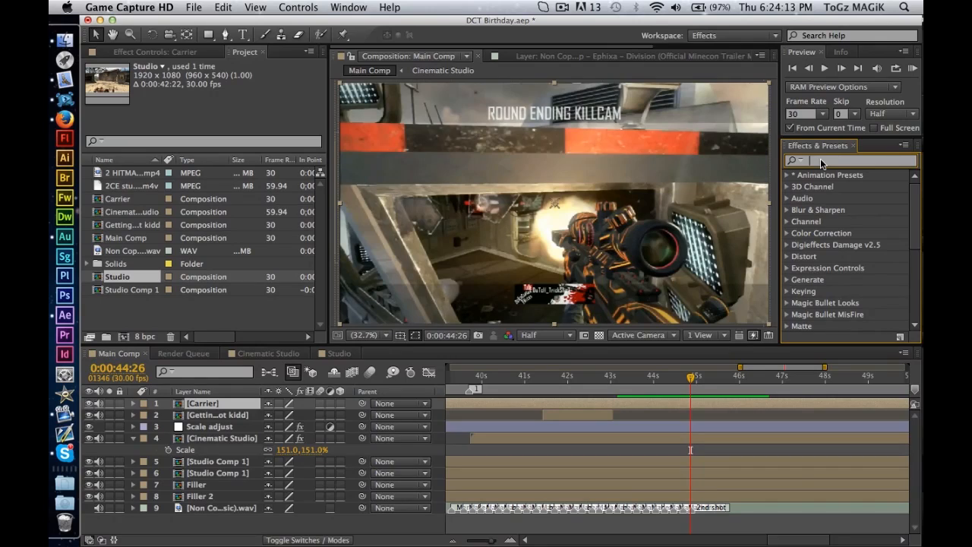
text(twixtor)
drag(862, 185, 217, 403)
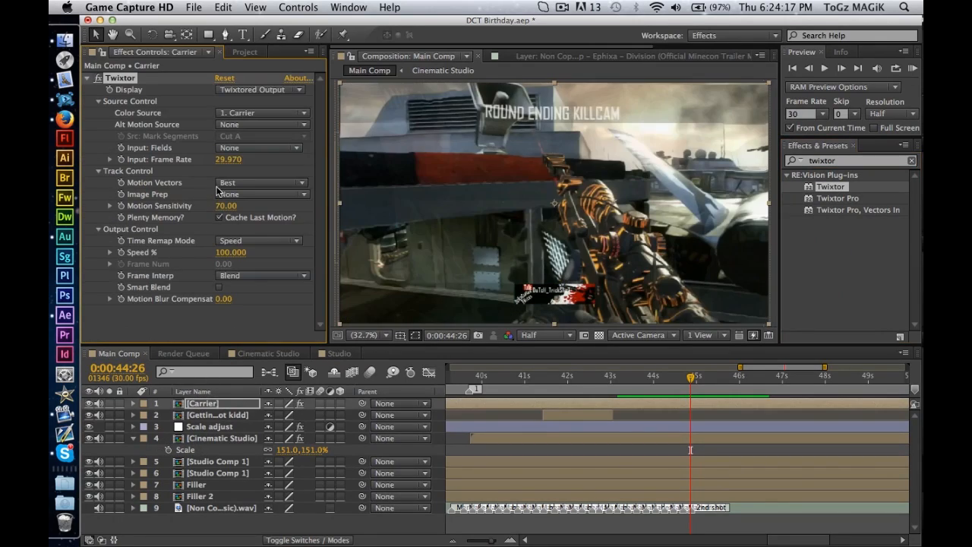
Set the Twixtor input frame rate on the Carrier layer to 30.
click(236, 161)
text(30)
key(Return)
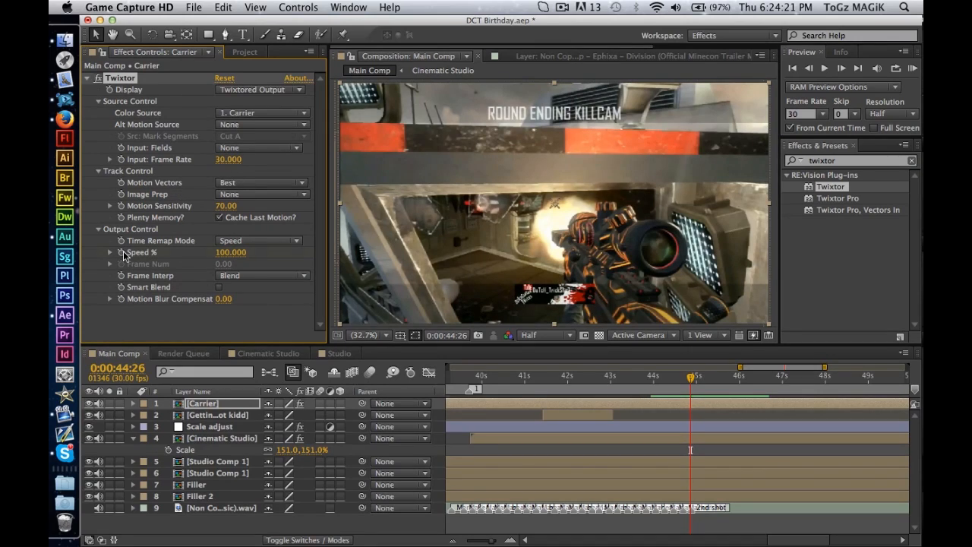
Keyframe Twixtor's Speed % from 0:00:44:26, advance to 0:00:45:06 and set the speed there to 20.
click(841, 68)
click(841, 67)
click(841, 67)
click(841, 67)
click(841, 68)
click(841, 68)
click(841, 68)
click(841, 67)
click(841, 67)
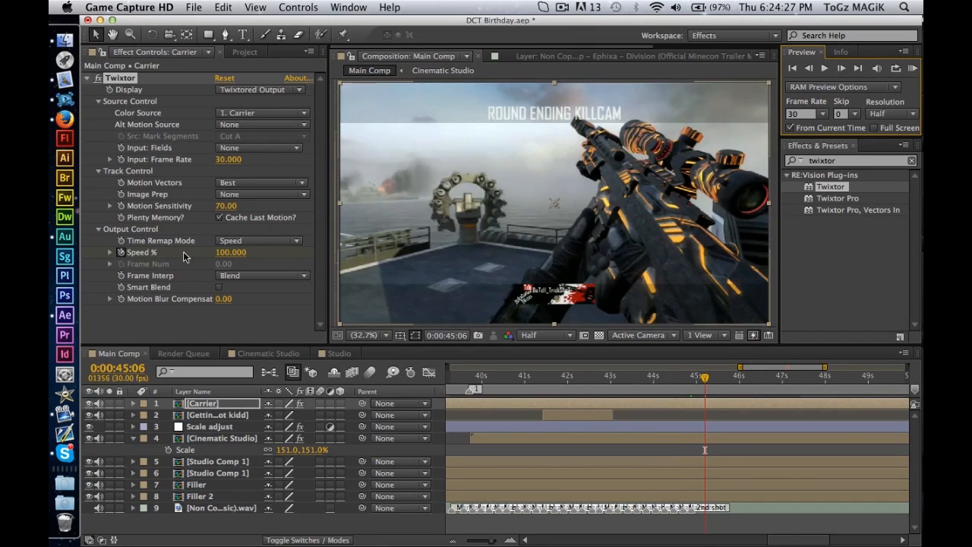
click(229, 254)
text(20)
key(Return)
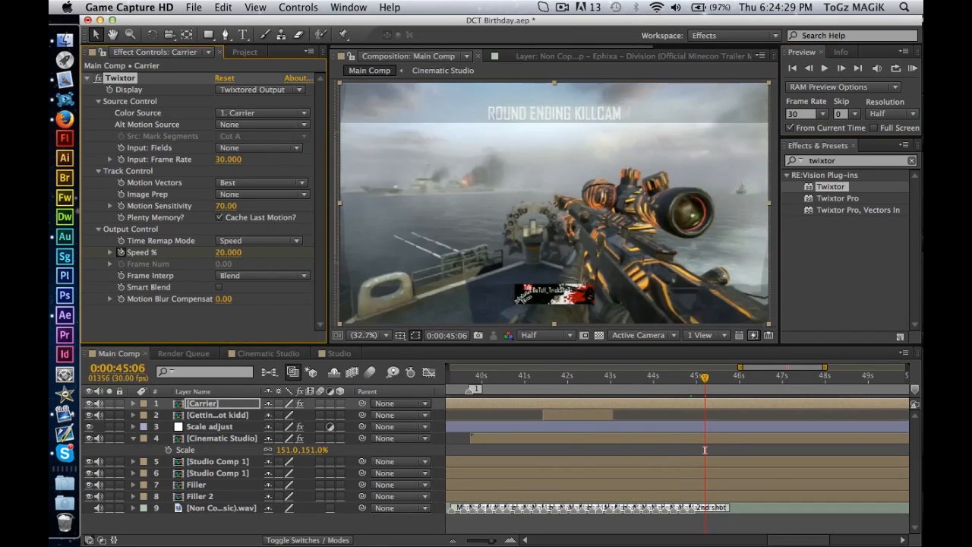
Reveal the Carrier layer's keyframes and move the 20% Speed keyframe earlier to 0:00:45:01.
key(u)
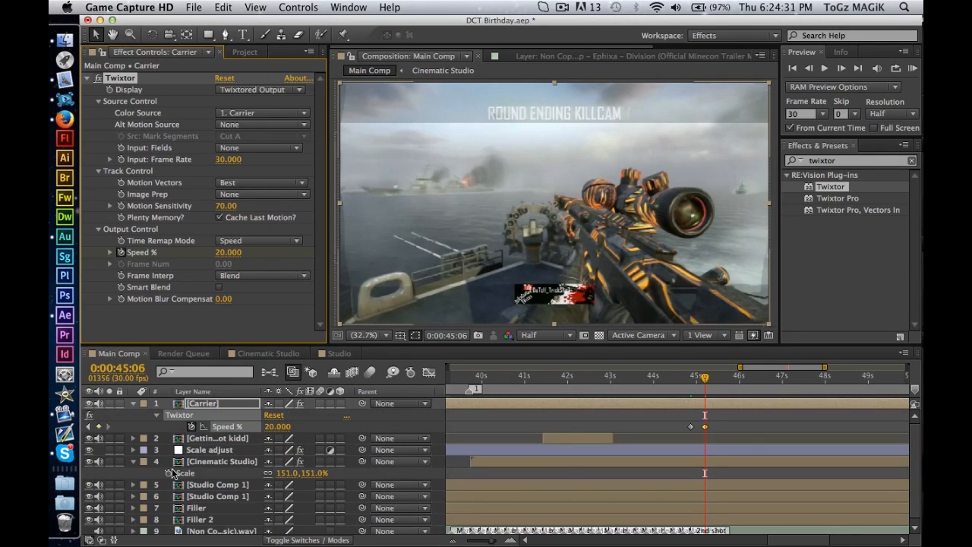
key(=)
key(=)
key(=)
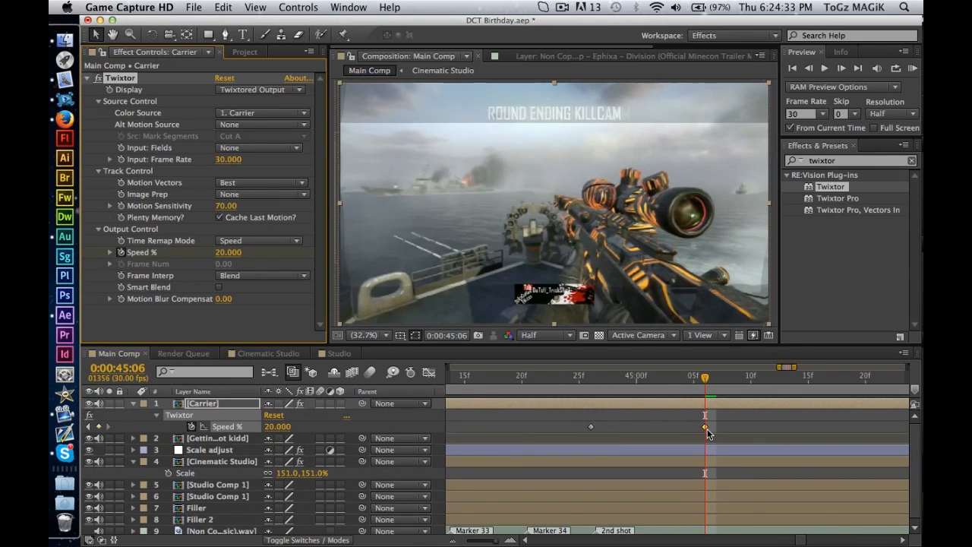
drag(664, 431, 649, 431)
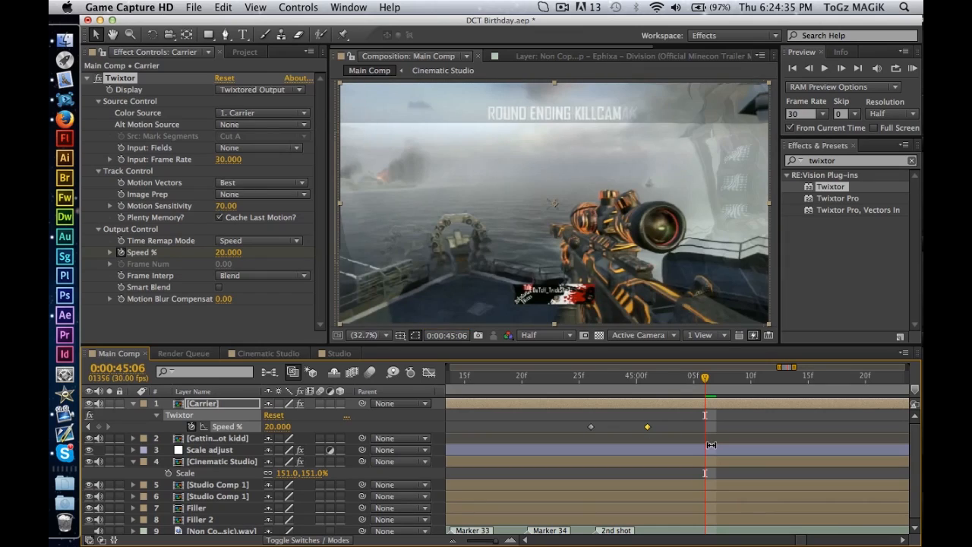
Play the Main Comp from 0:00:45:06 to check the slowed Carrier shot.
click(774, 436)
click(767, 417)
key(space)
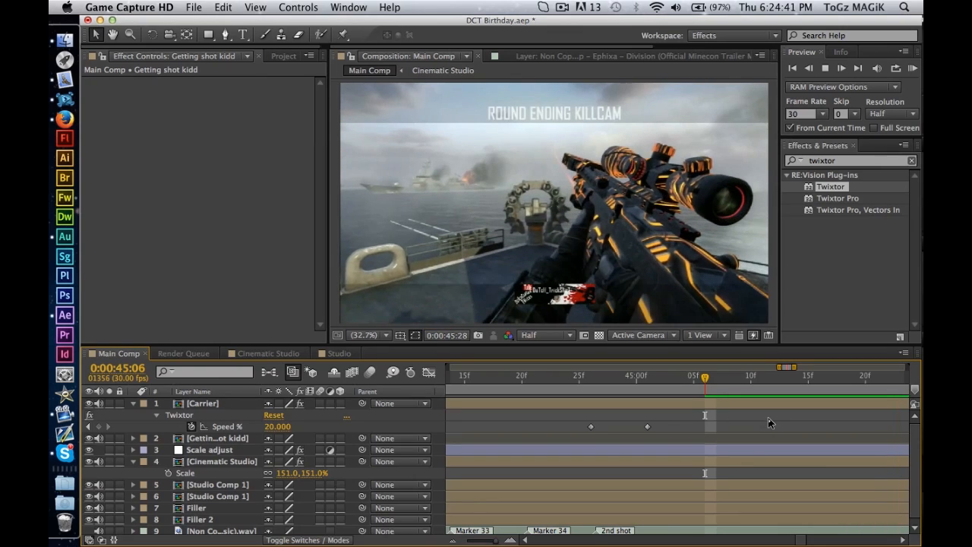
key(space)
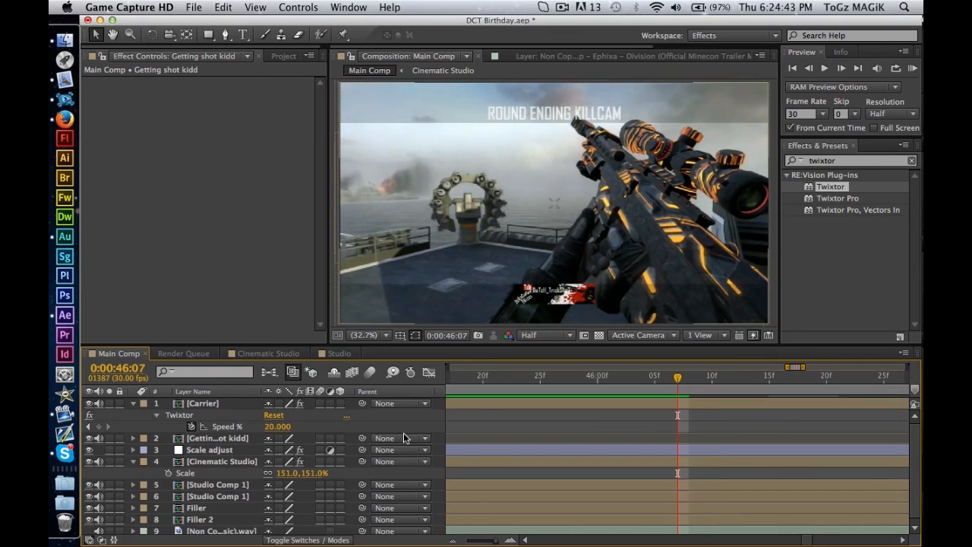
Try the Motion Tile effect on the Carrier layer above Twixtor with an output height of 125, and delete it.
click(197, 404)
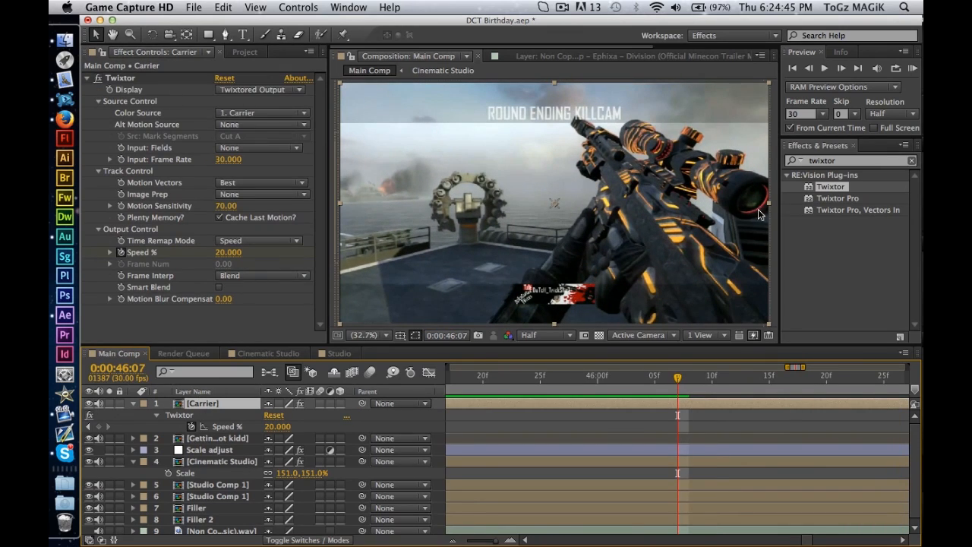
click(863, 157)
text(motion)
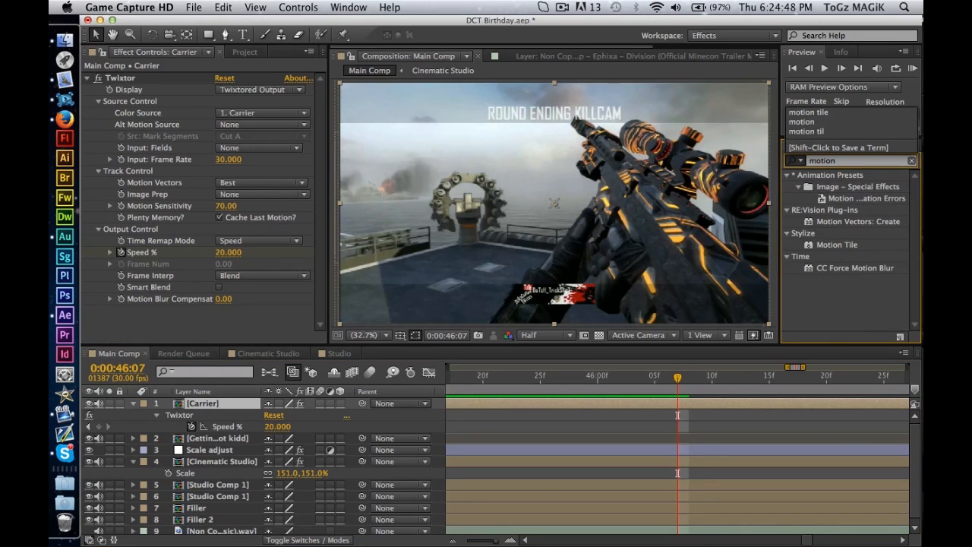
click(810, 111)
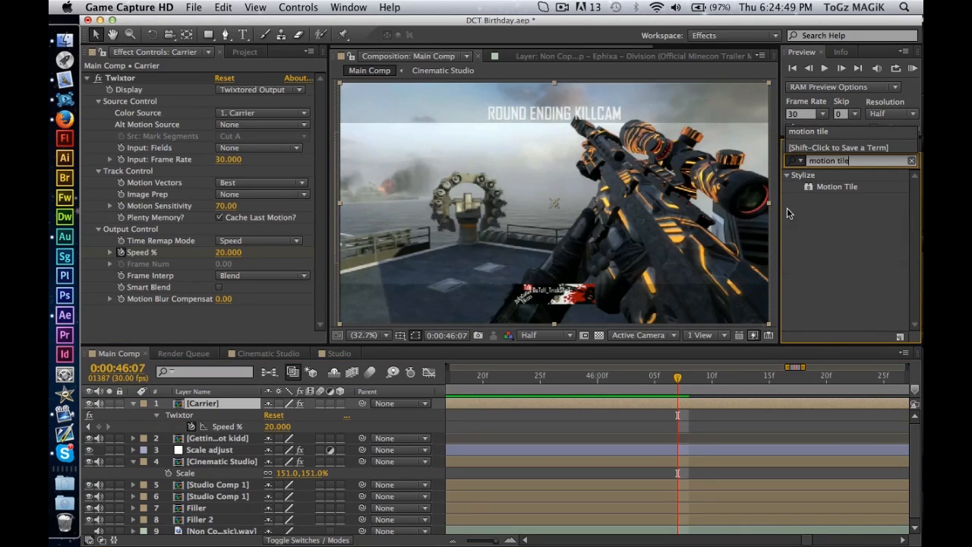
click(830, 189)
drag(177, 76, 175, 71)
click(227, 137)
text(125)
key(Return)
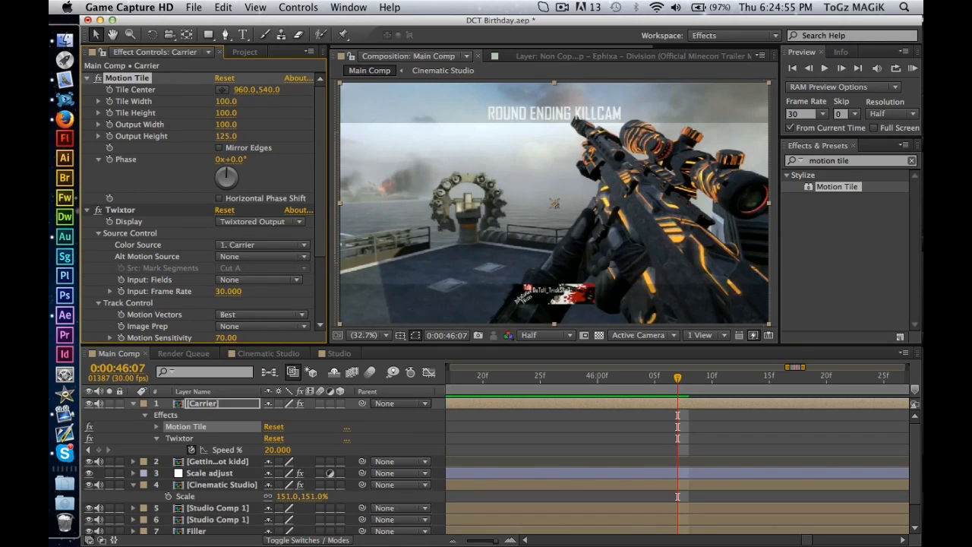
key(Delete)
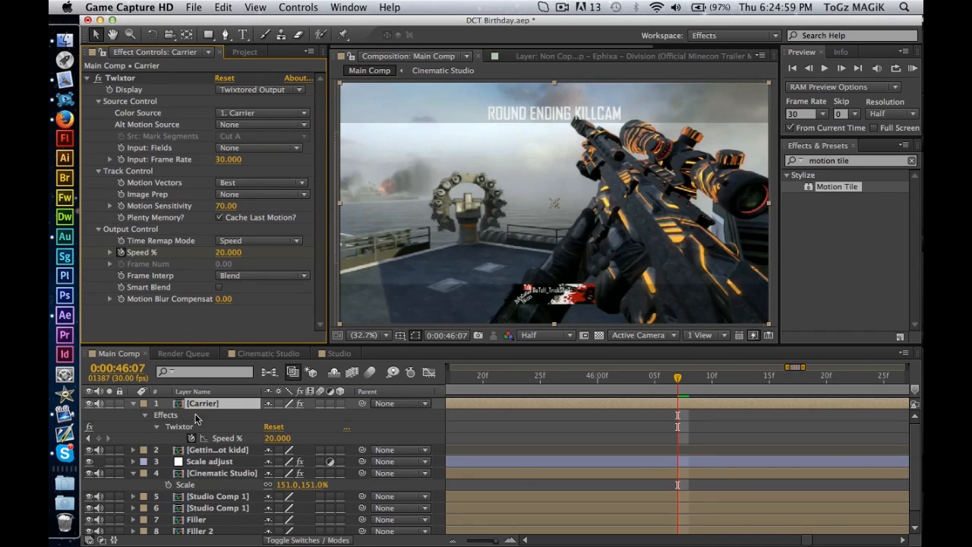
Collapse the Carrier layer, play on to examine the frame edges around 0:00:46:10, and apply Motion Tile to the layer again.
click(133, 403)
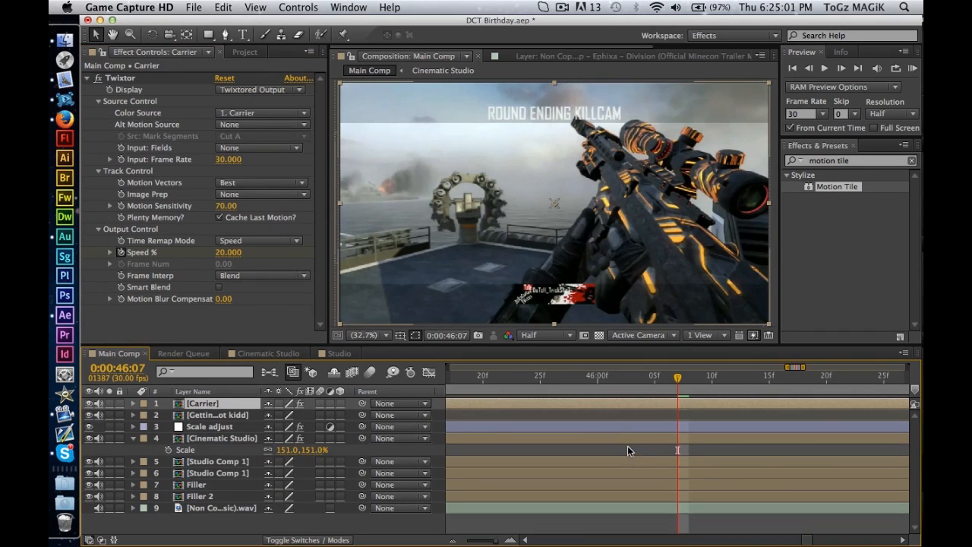
click(627, 446)
key(space)
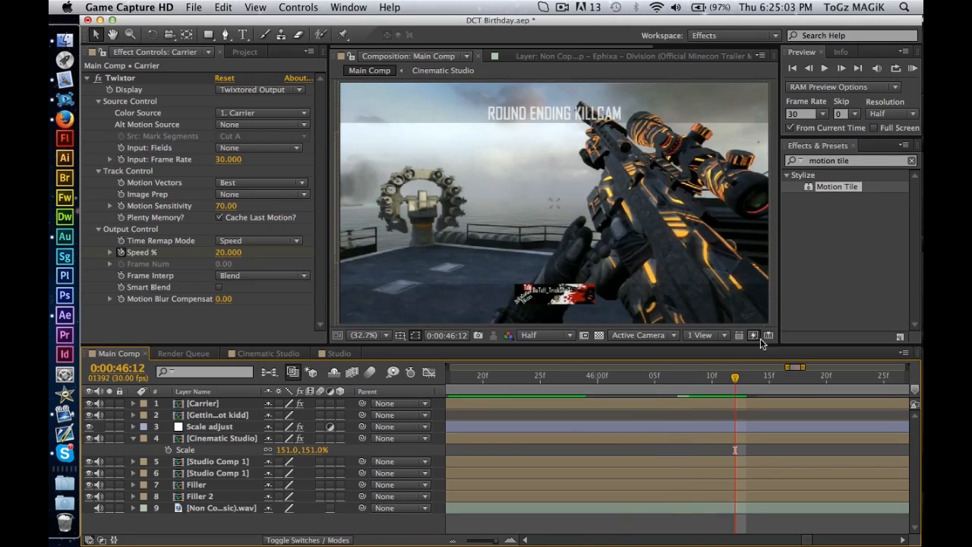
click(723, 377)
drag(720, 379, 713, 378)
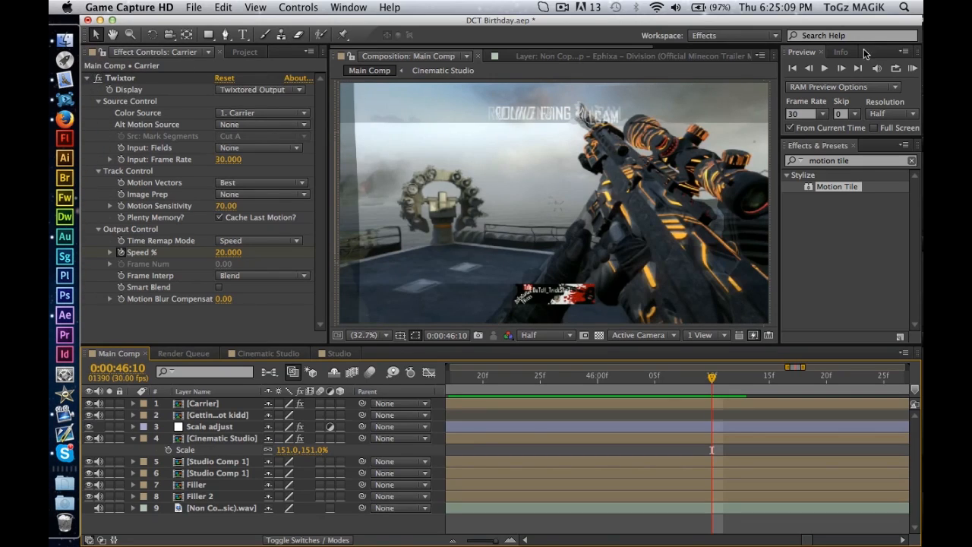
drag(860, 188, 288, 79)
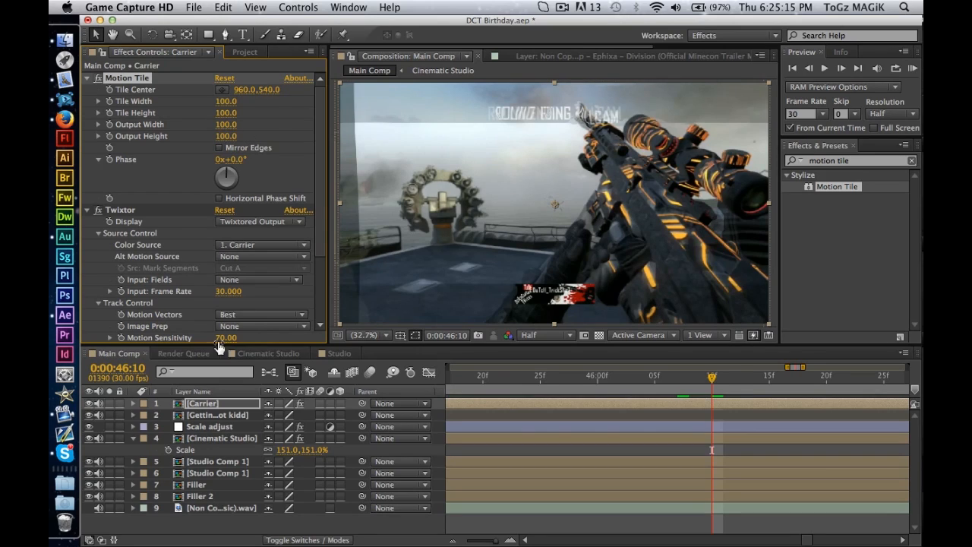
Open the Carrier composition and scale its gameplay video layer down, trying 75% and settling on 85%.
double_click(235, 406)
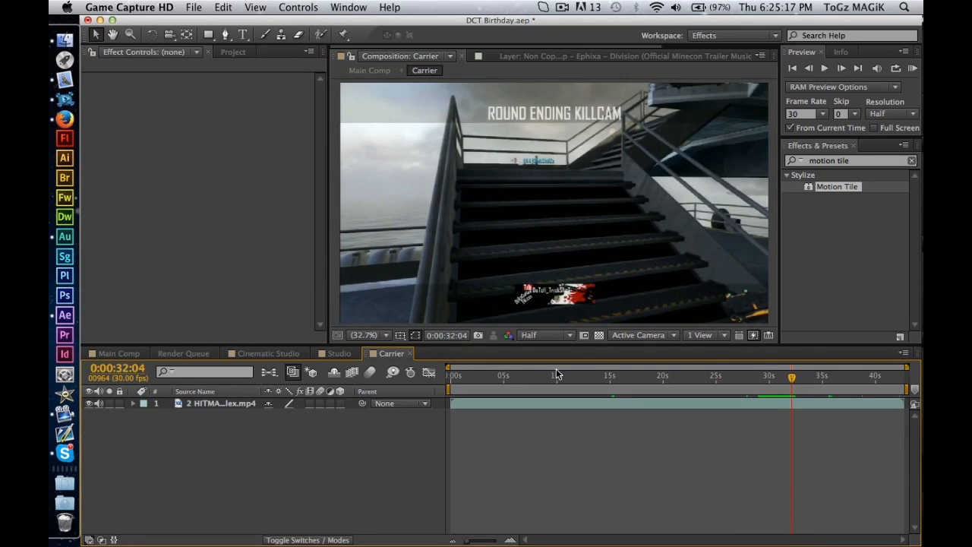
click(219, 400)
key(s)
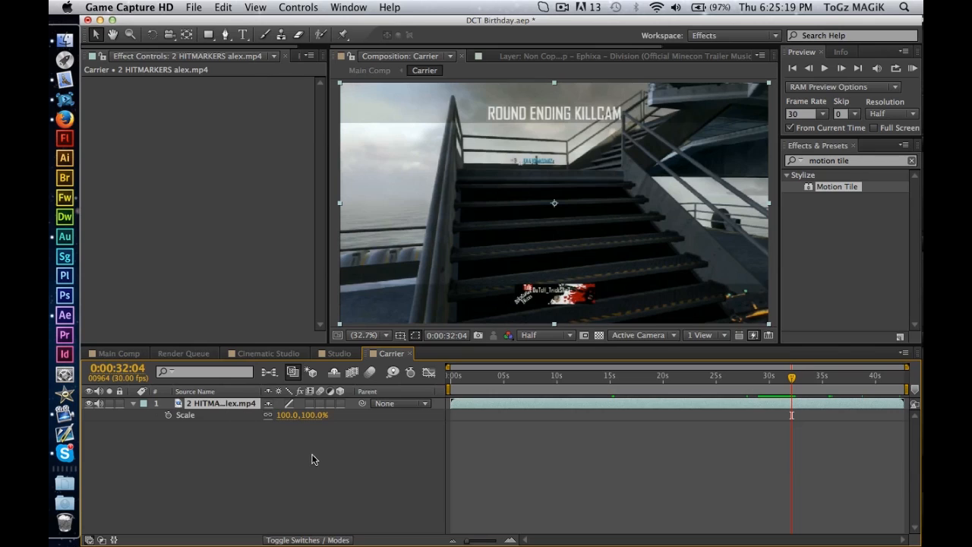
click(120, 354)
click(392, 354)
click(288, 416)
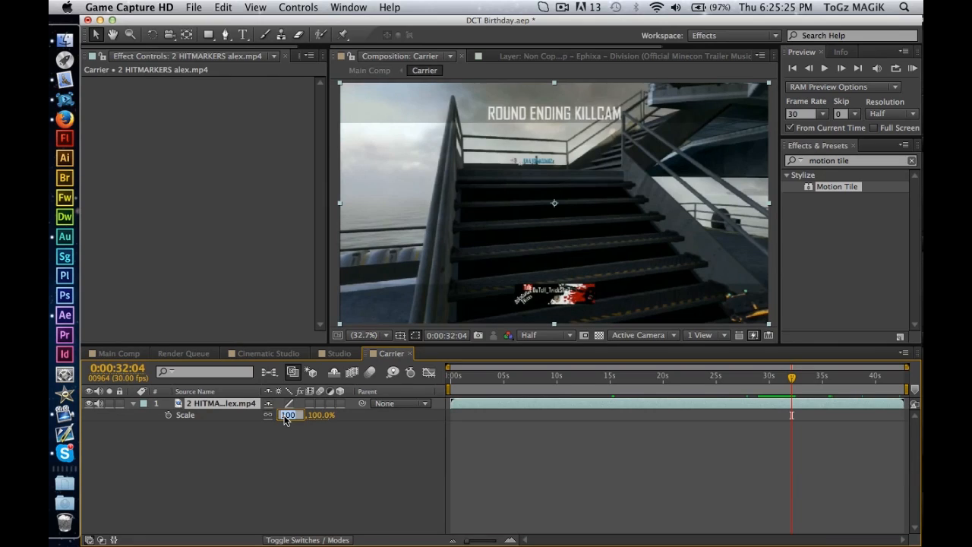
text(75)
key(Return)
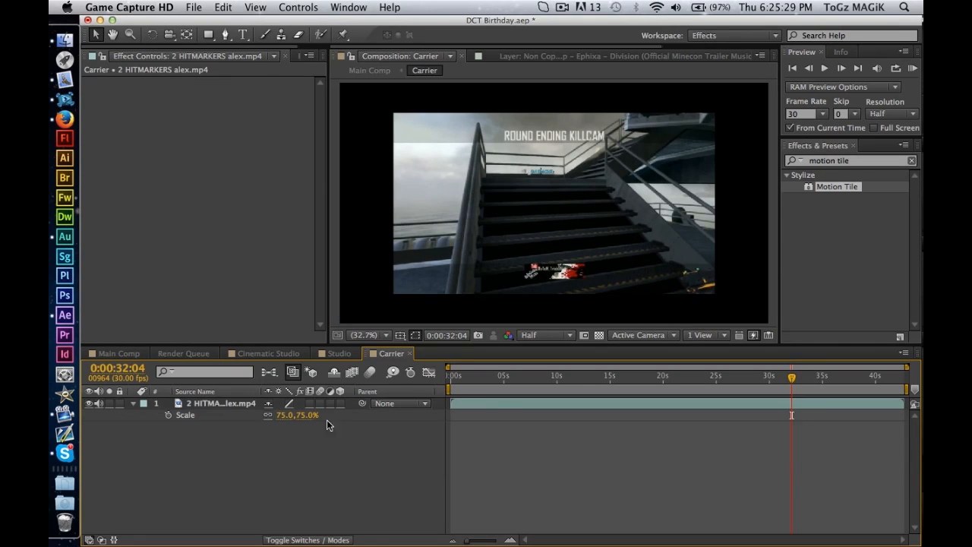
drag(276, 415, 284, 416)
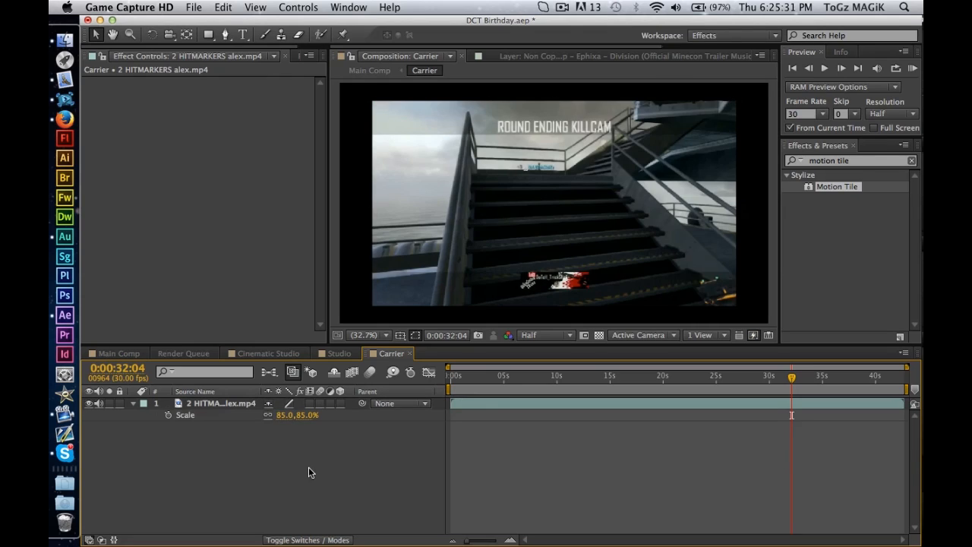
Apply Motion Tile to the gameplay video layer inside the Carrier composition and preview the shot in the Main Comp.
click(843, 186)
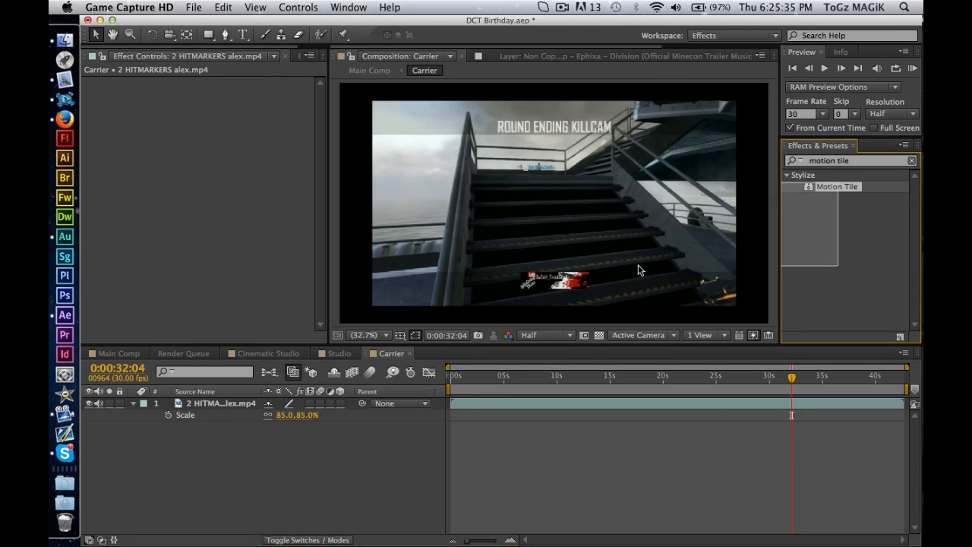
drag(601, 304, 237, 411)
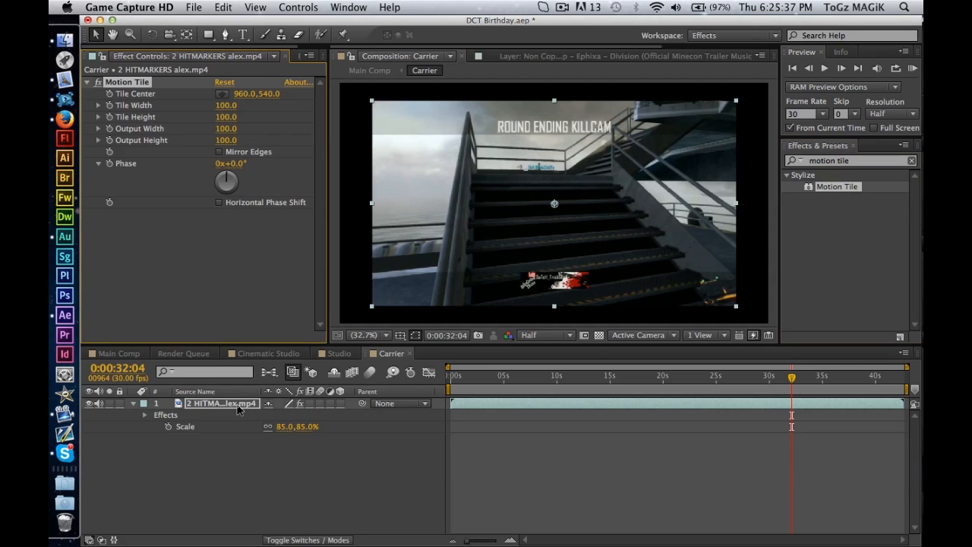
click(118, 353)
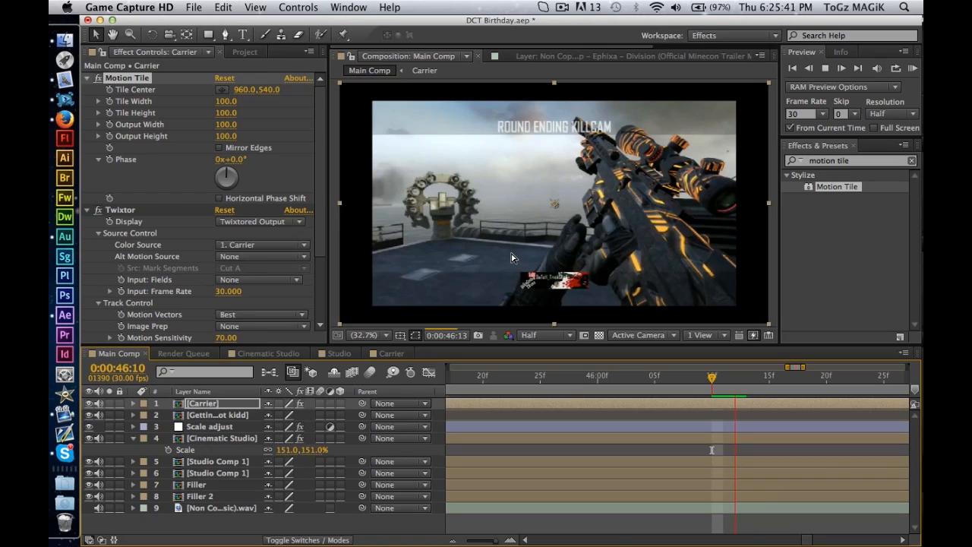
key(space)
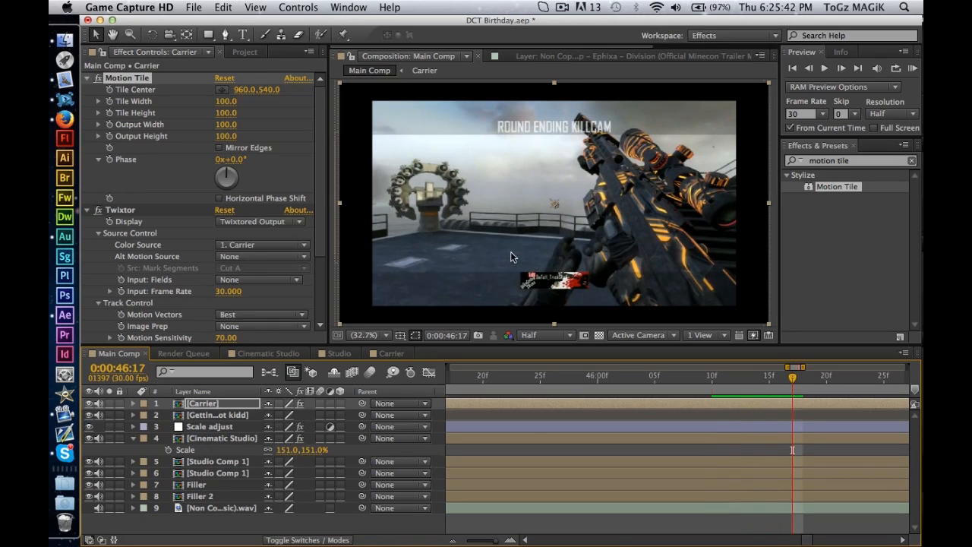
In the Carrier composition, set the Motion Tile output height and width to 125 and enable mirrored edges.
click(391, 353)
click(220, 140)
text(125)
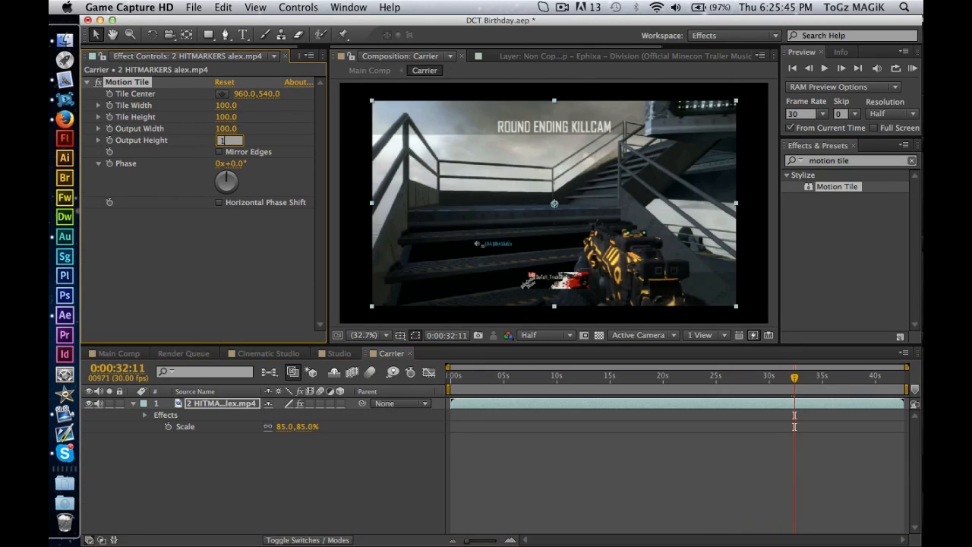
key(Return)
click(227, 129)
text(125)
key(Return)
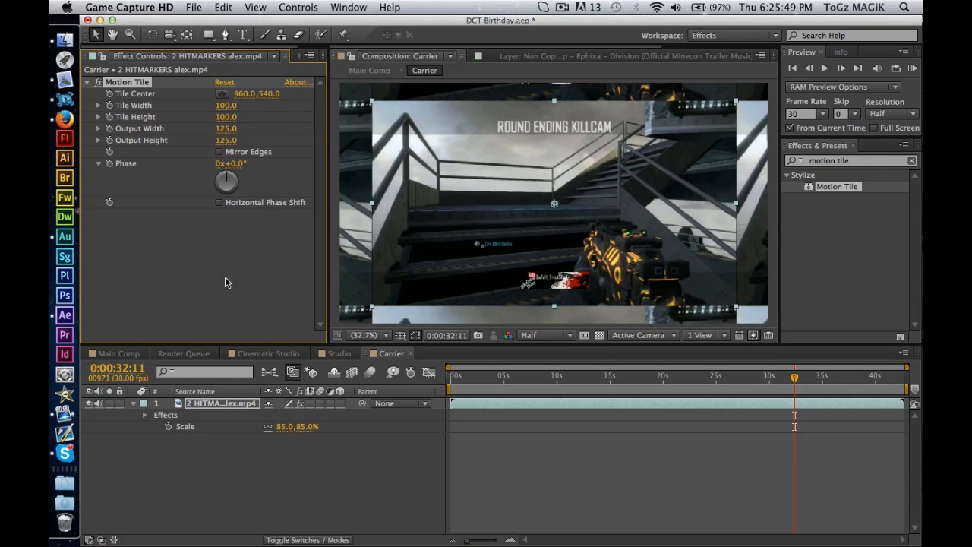
click(219, 151)
click(304, 493)
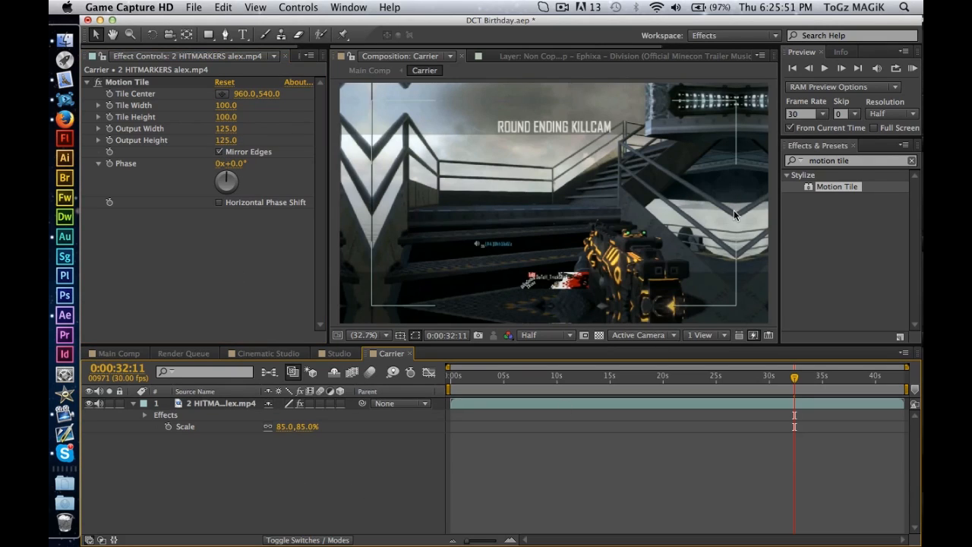
click(182, 496)
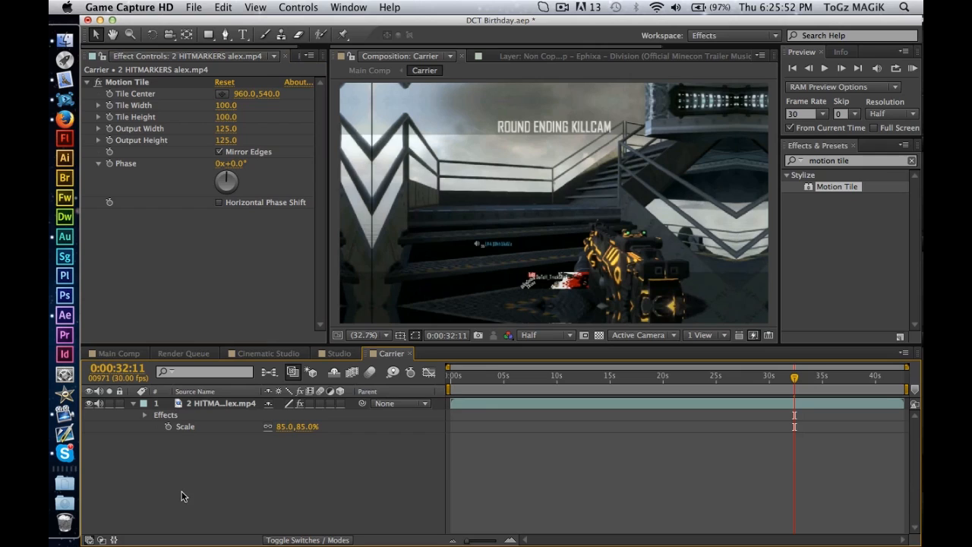
Return to the Main Comp and enlarge the Carrier layer, trying scales of 115% and 117% and settling on 118%.
click(119, 353)
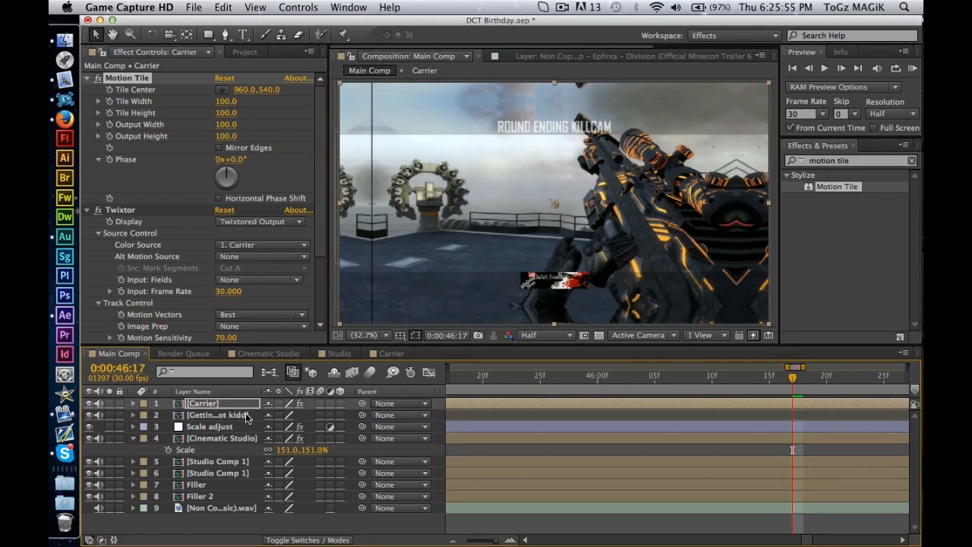
key(s)
drag(278, 416, 302, 419)
click(289, 416)
text(115)
key(Return)
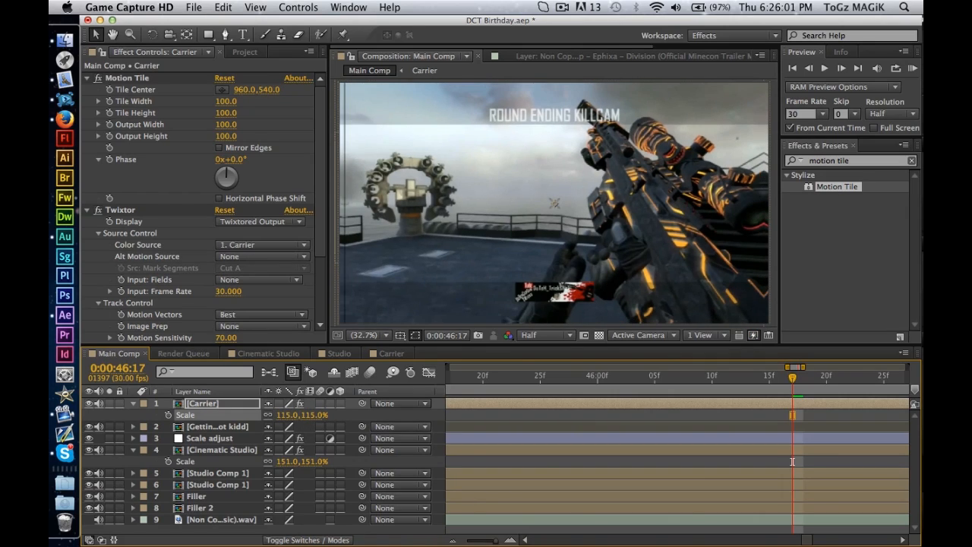
click(289, 415)
text(117)
key(Return)
click(288, 416)
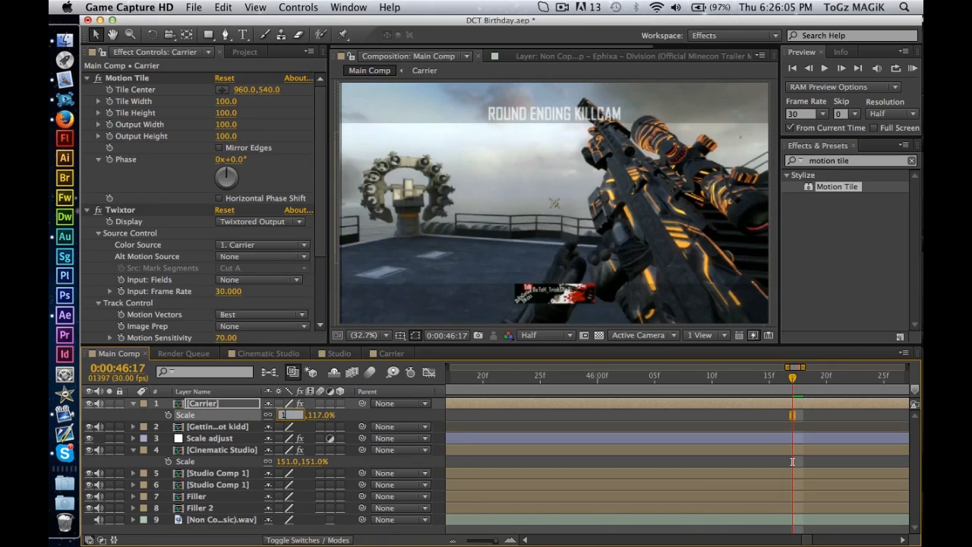
text(118)
key(Return)
Play the Main Comp from 0:00:46:17 to check the rescaled Carrier shot, and go back to the earlier part of the timeline.
click(607, 460)
key(space)
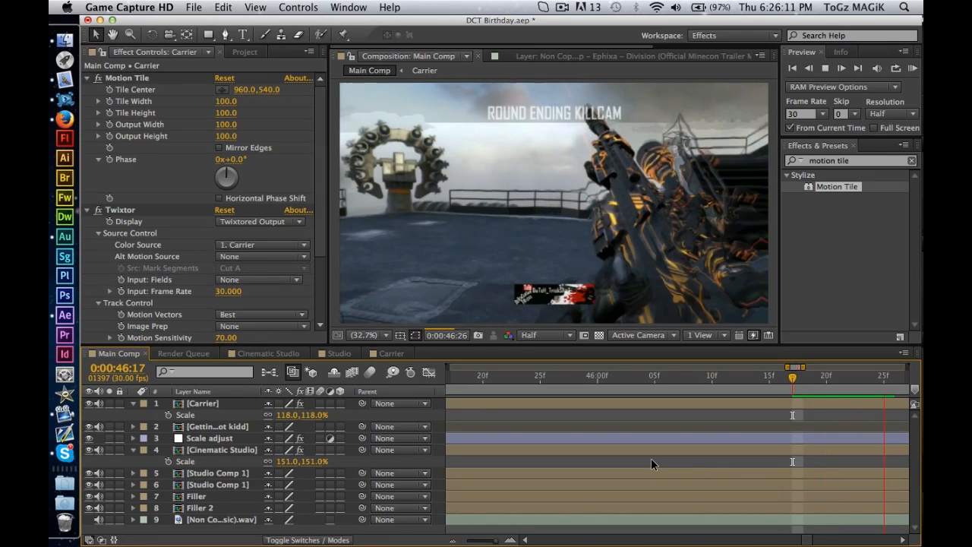
key(space)
drag(679, 379, 588, 384)
key(minus)
key(minus)
scroll(588, 439, left, 5)
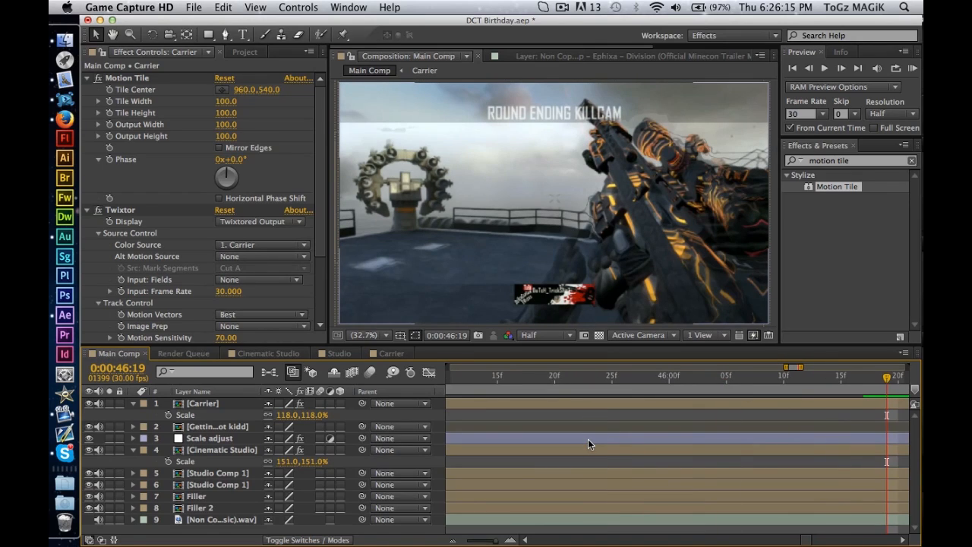
Examine the Main Comp between 0:00:35:23 and 0:00:42:26 to find where the Carrier layer's killcam begins.
key(minus)
click(713, 376)
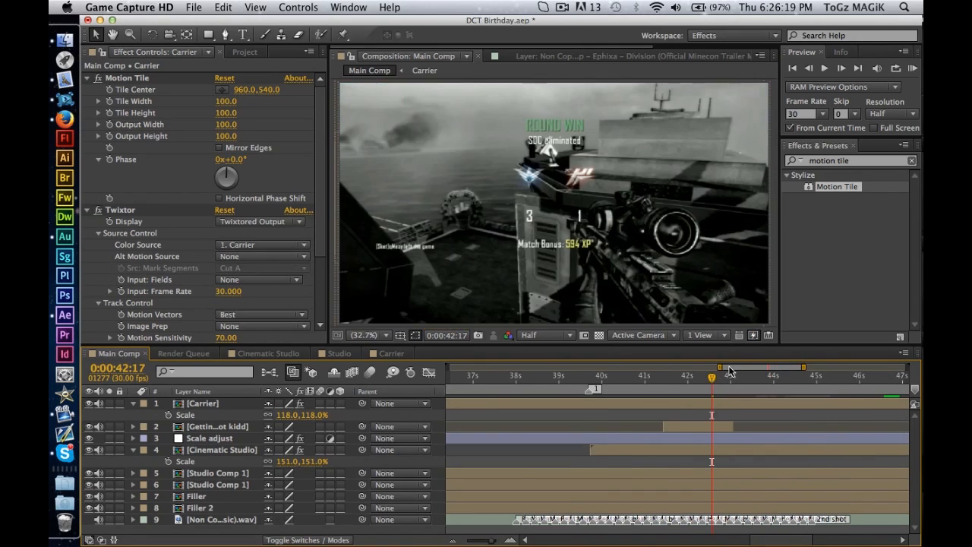
click(843, 69)
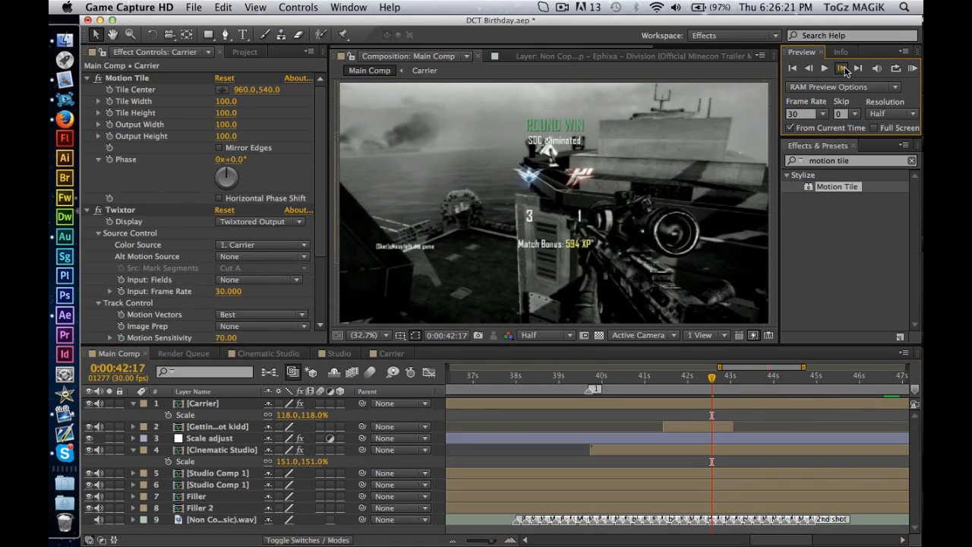
drag(714, 377, 730, 374)
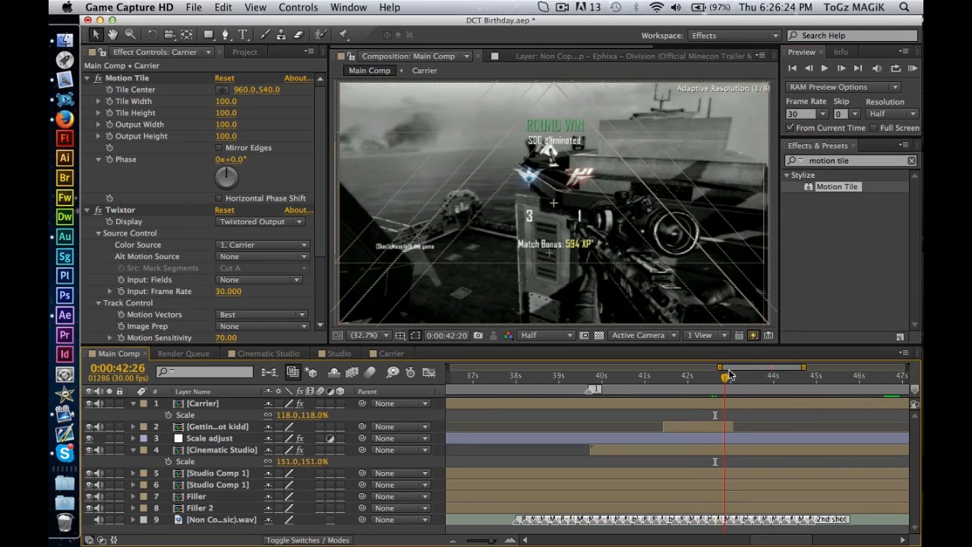
click(580, 377)
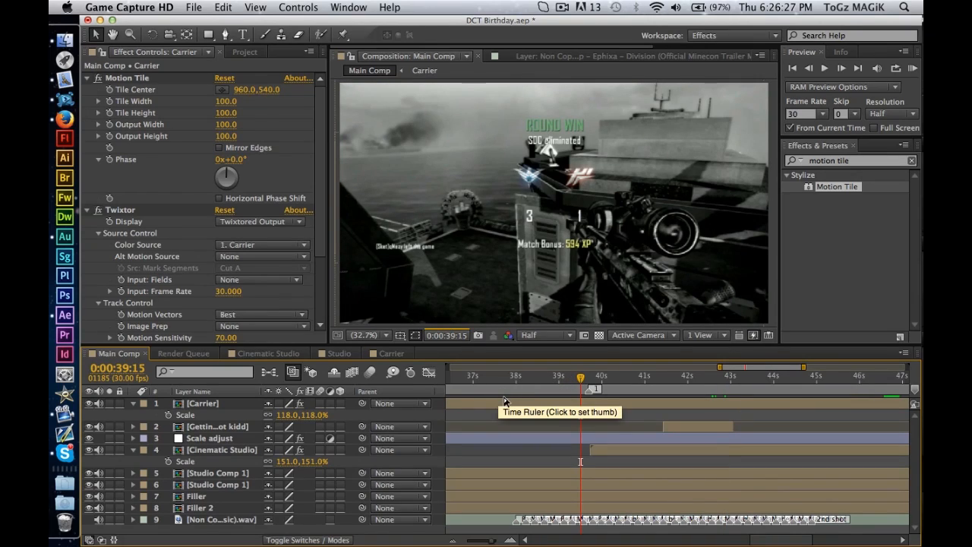
click(490, 382)
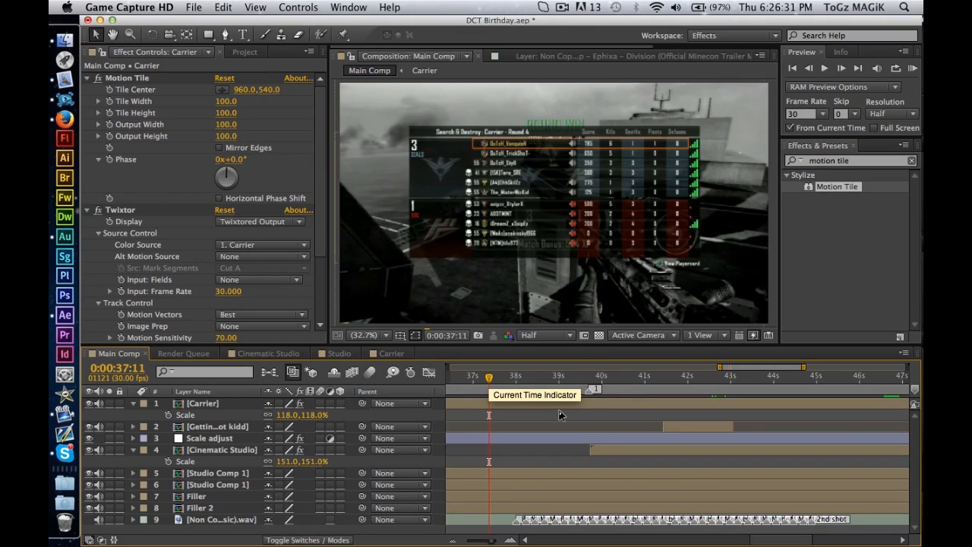
scroll(508, 410, left, 5)
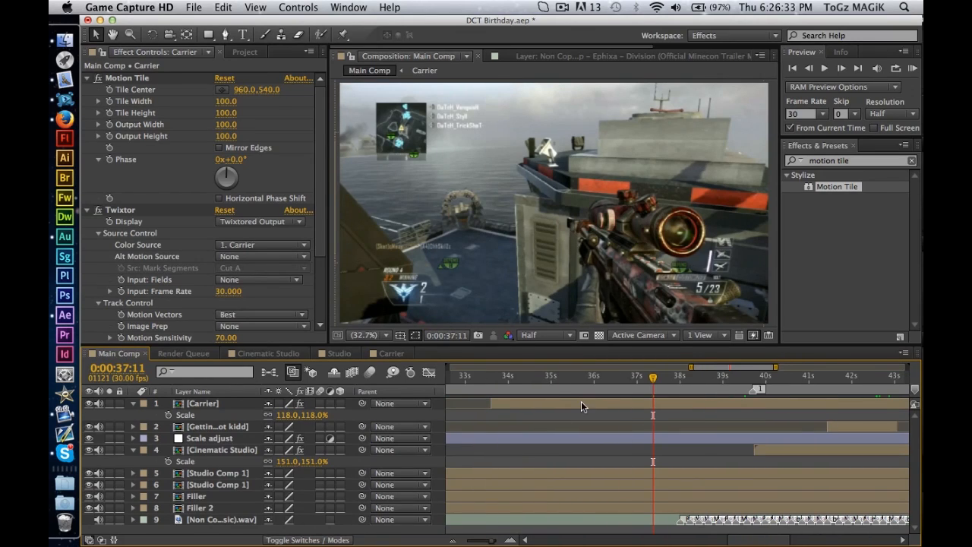
click(584, 385)
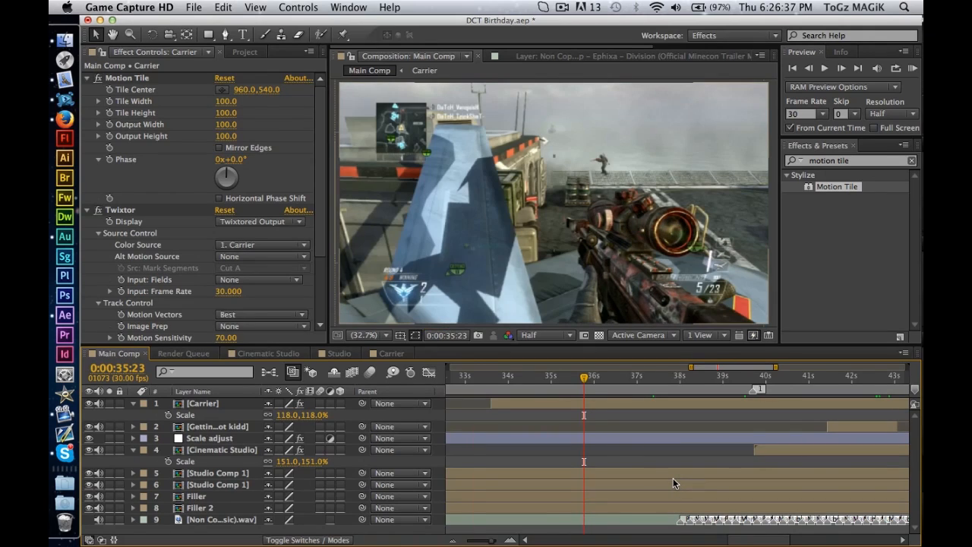
scroll(673, 478, right, 3)
Trim the start of the Carrier layer to the first Round Ending Killcam frame at 0:00:43:18.
click(805, 378)
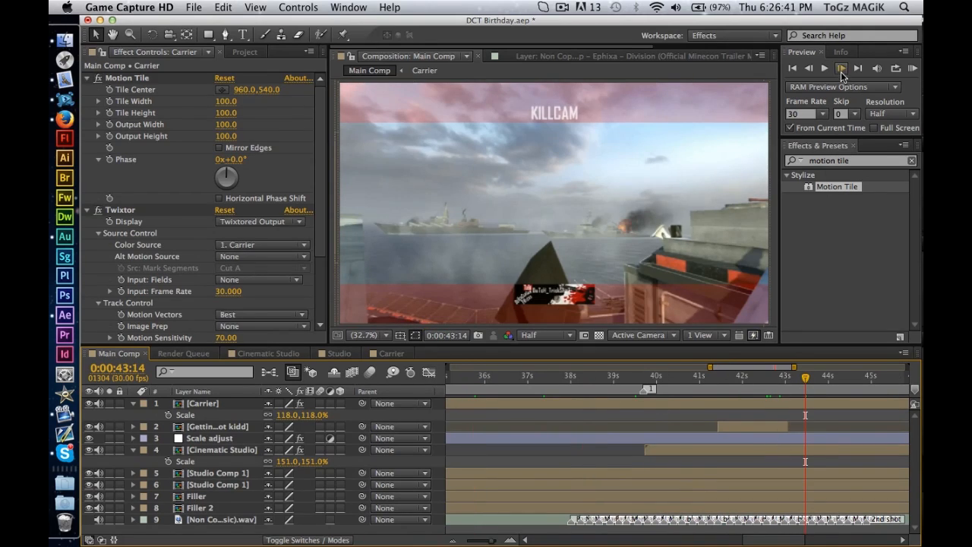
click(842, 69)
click(841, 68)
click(841, 68)
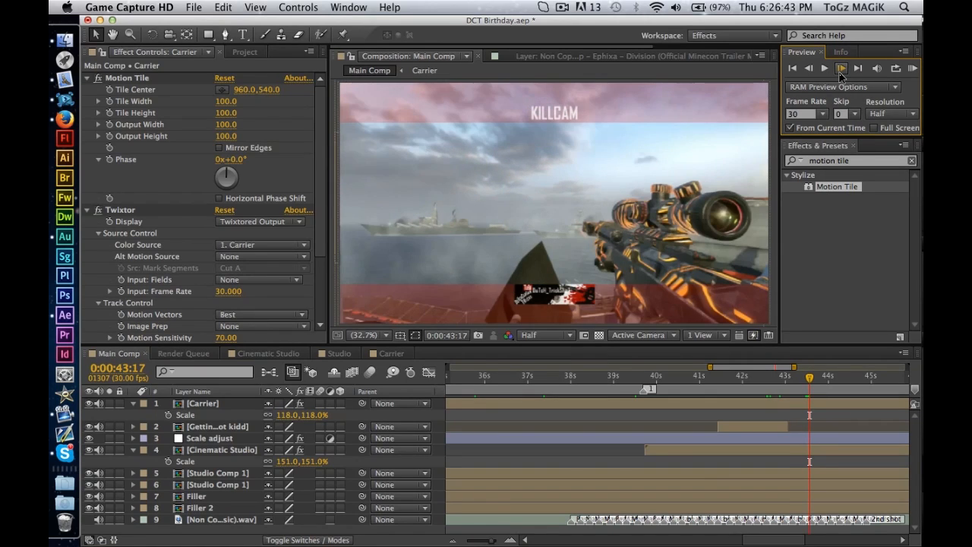
click(841, 70)
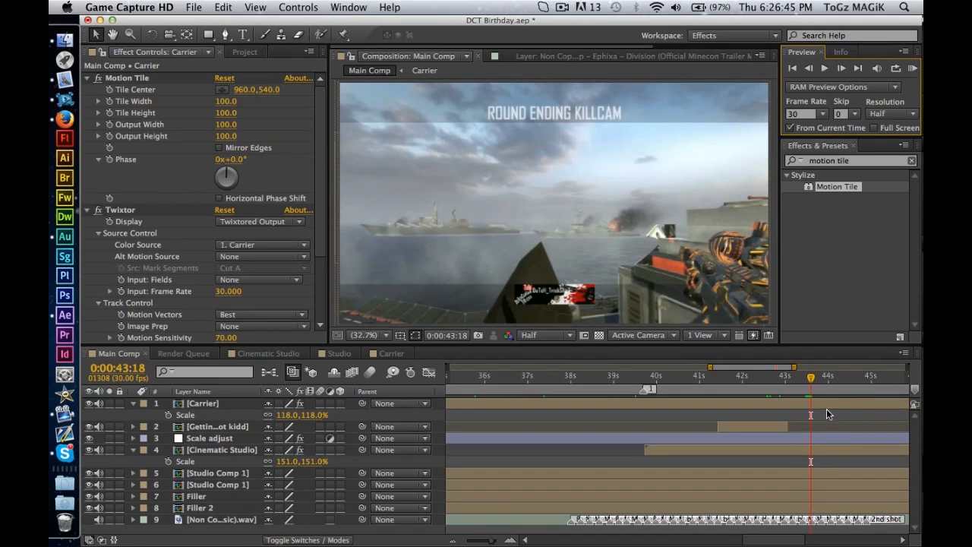
click(826, 409)
key(alt+bracketleft)
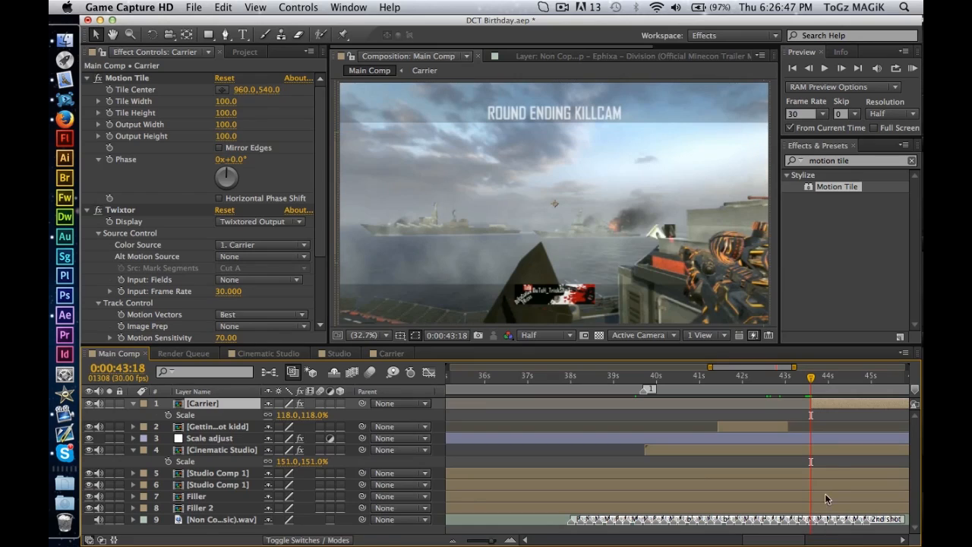
Extend the end of the Getting shot kidd layer to meet the Carrier layer's start at 0:00:43:18.
scroll(818, 484, right, 5)
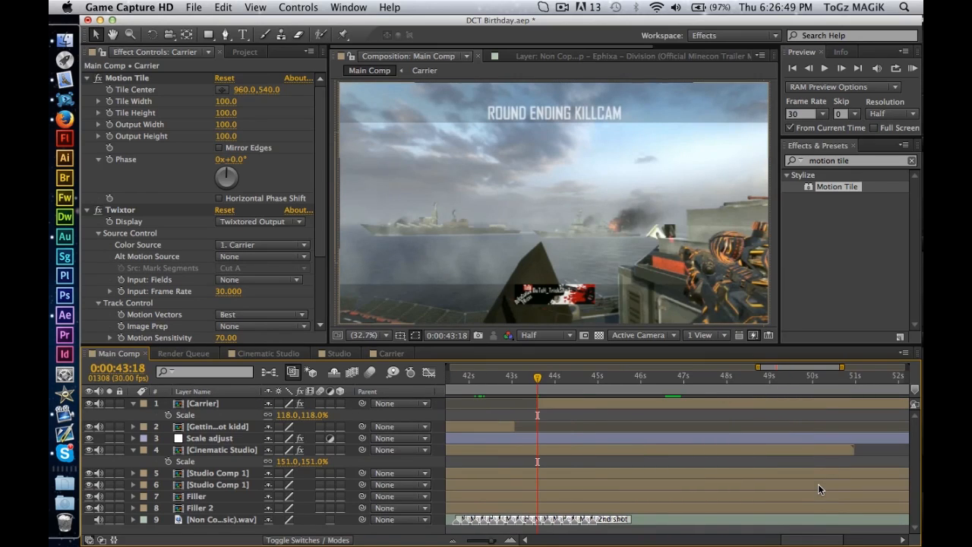
click(519, 377)
drag(518, 377, 509, 387)
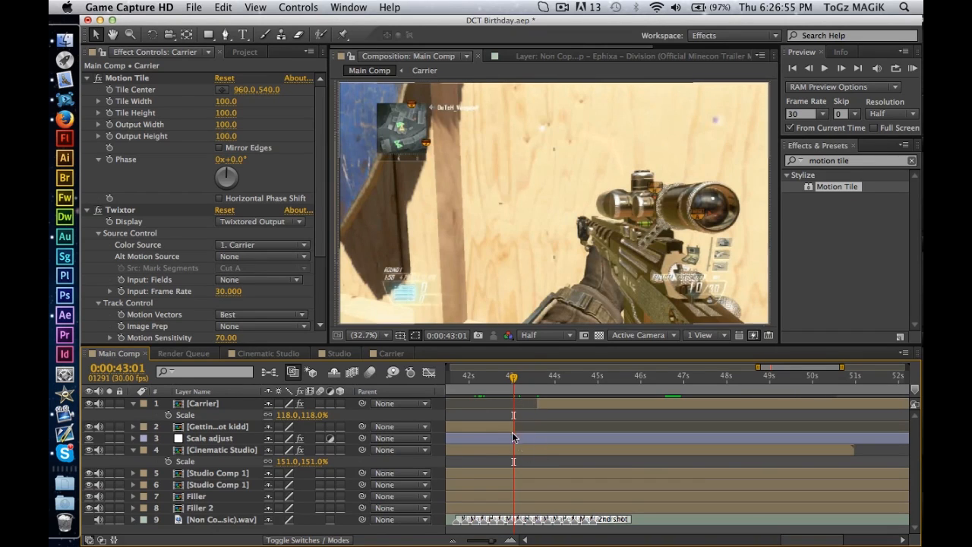
click(530, 429)
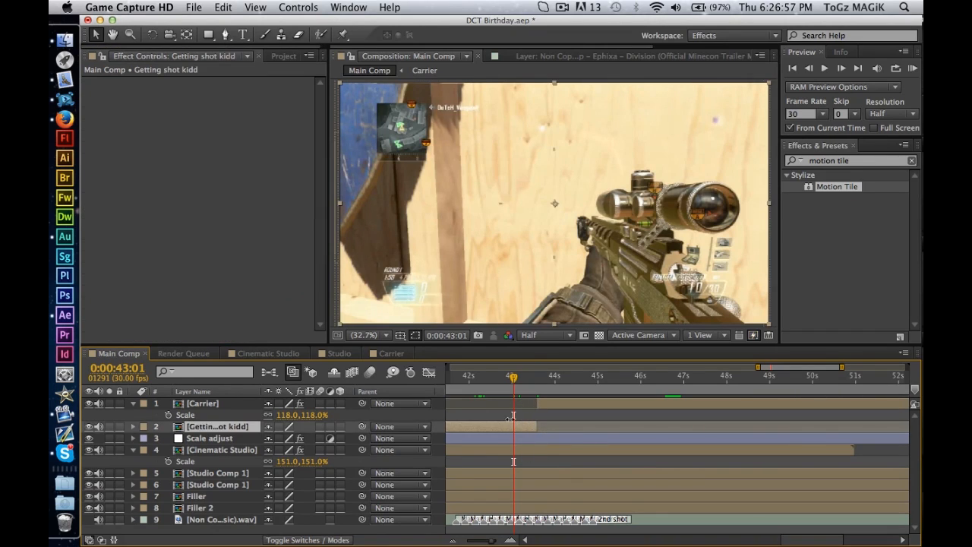
Enable time remapping on the Getting shot kidd layer and add a Time Remap keyframe at 0:00:43:01.
click(268, 5)
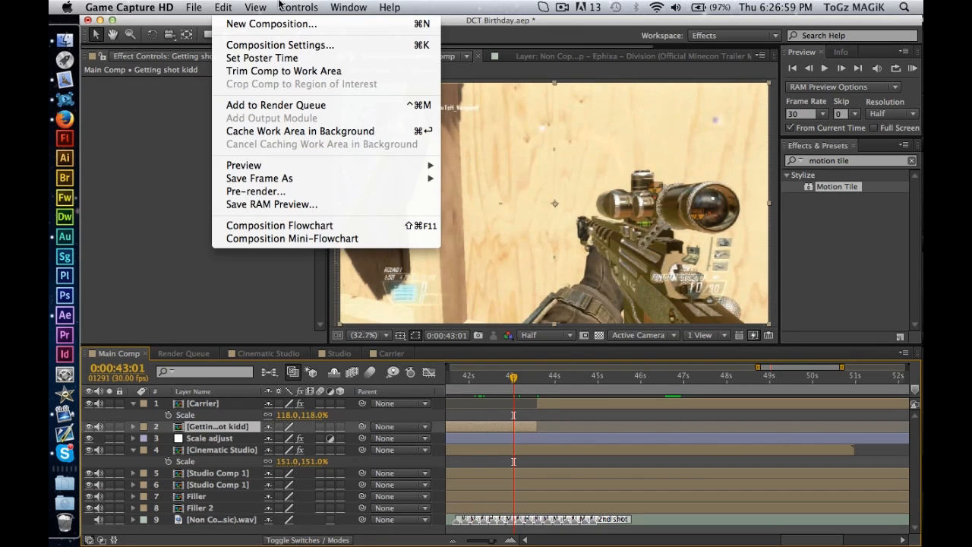
mouse_move(300, 4)
mouse_move(344, 161)
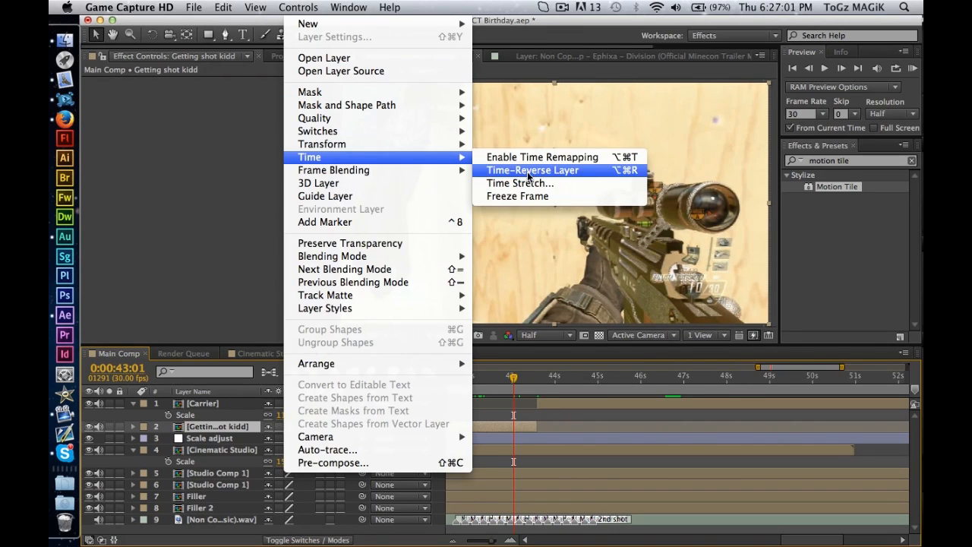
click(532, 155)
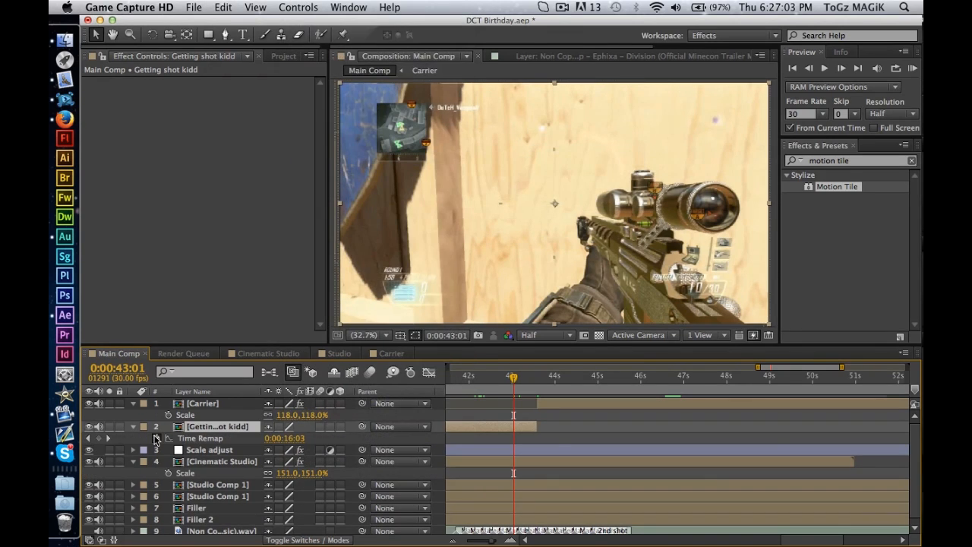
click(98, 438)
scroll(522, 407, left, 5)
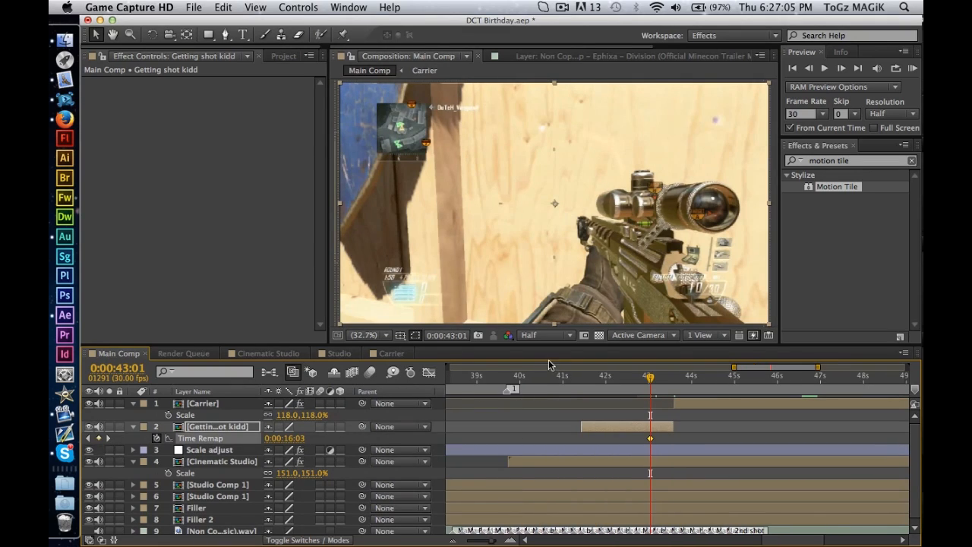
Add a Time Remap keyframe at the layer's start, 0:00:41:13, and move the second keyframe to the layer's end.
click(581, 377)
click(100, 438)
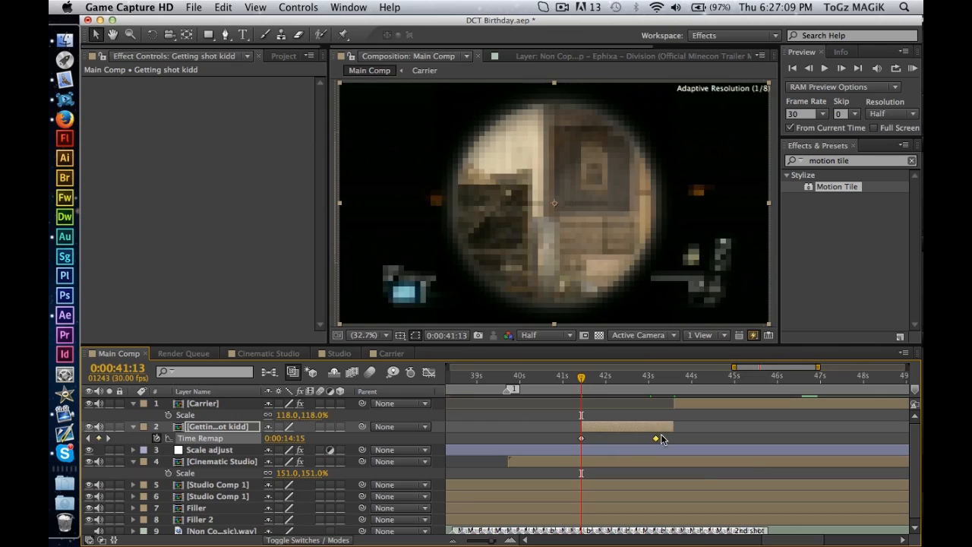
click(695, 442)
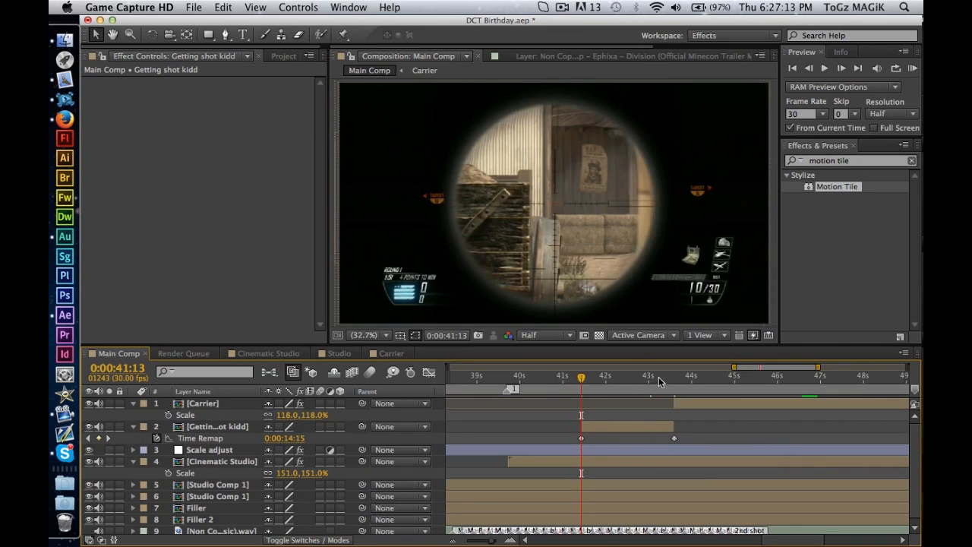
Preview the time-remapped Getting shot kidd clip, scrub to its end, and run a RAM preview from 0:00:40:17.
key(space)
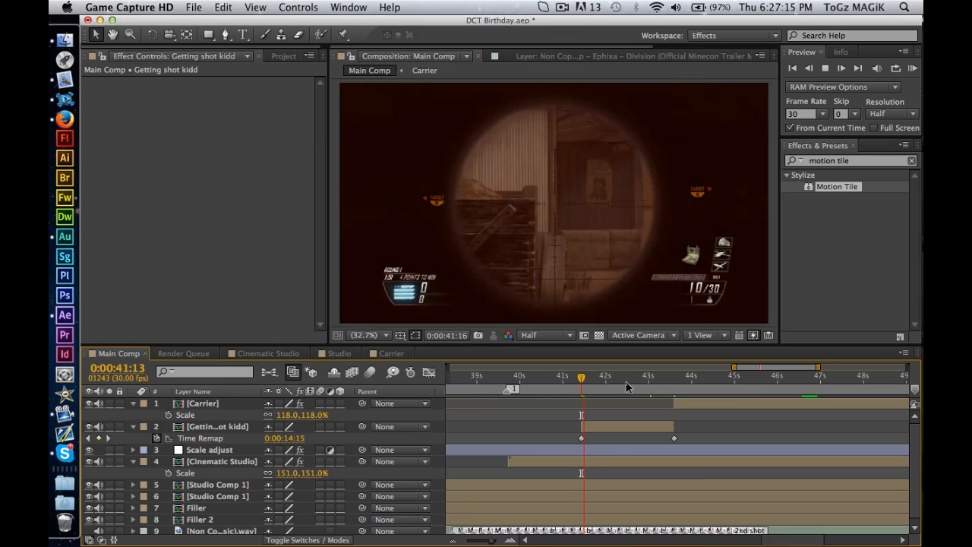
key(space)
click(654, 382)
drag(653, 382, 667, 386)
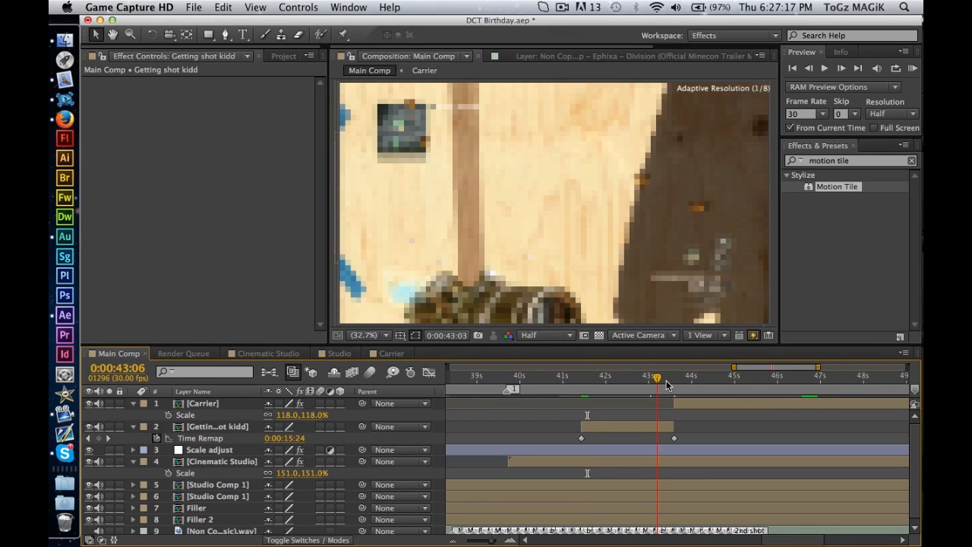
key(space)
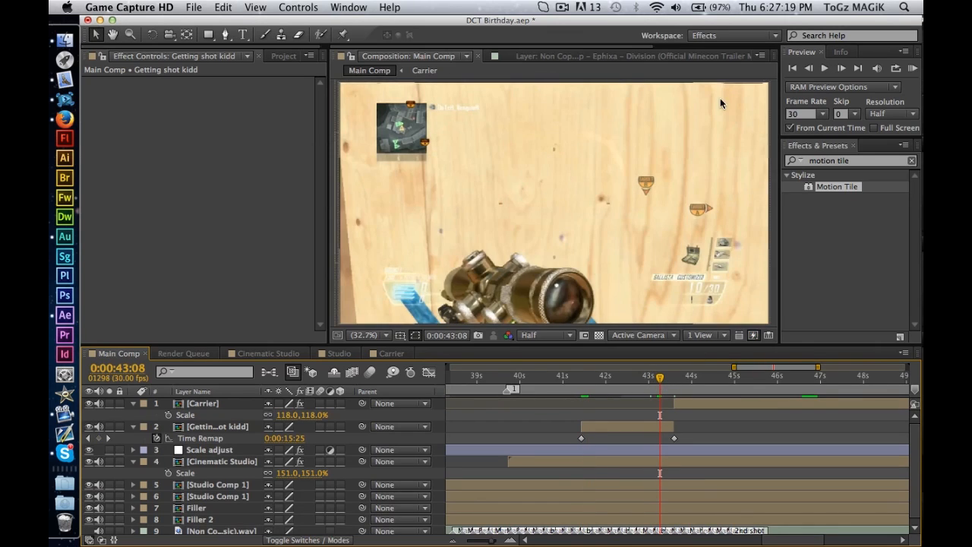
drag(573, 382, 541, 382)
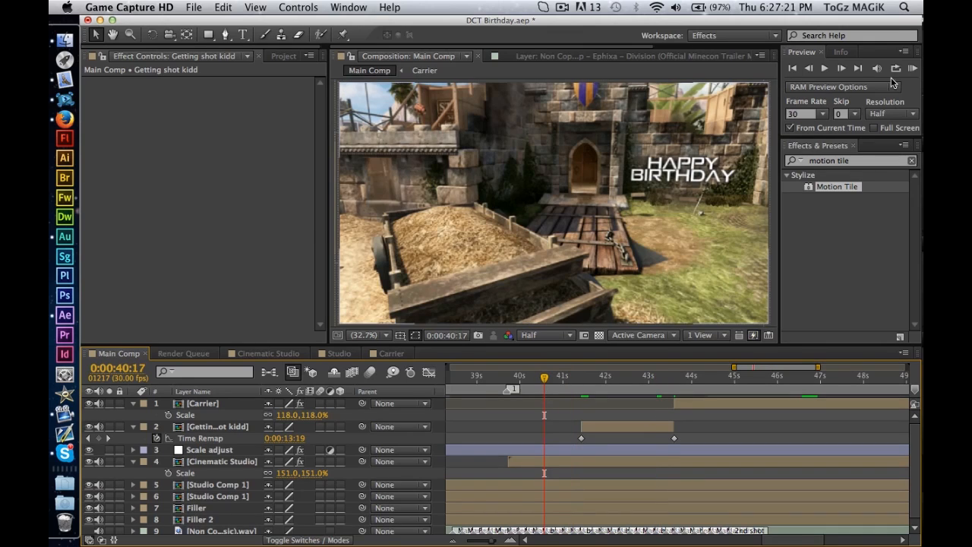
click(913, 68)
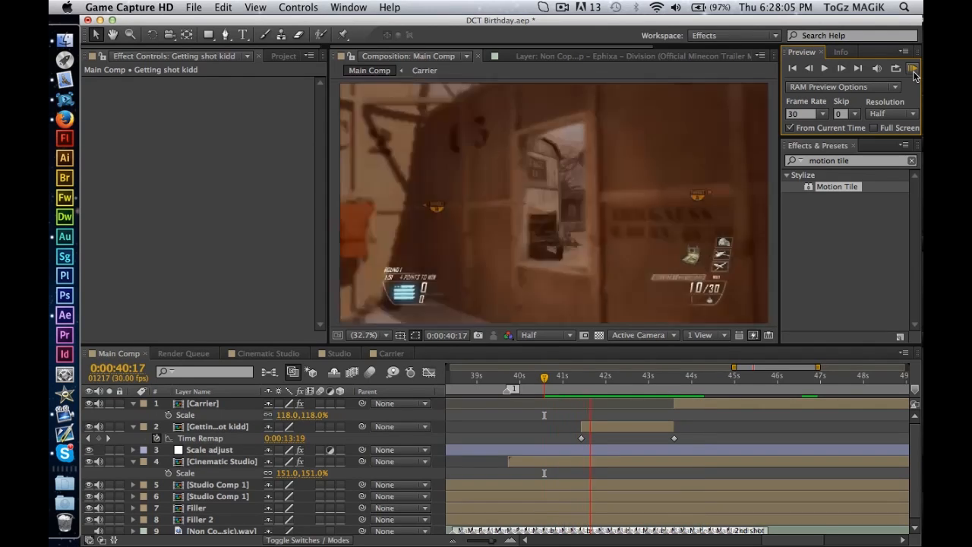
click(914, 72)
Undo the Time Remap keyframe changes and trim the end of the Getting shot kidd layer to 0:00:43:01.
key(super+z)
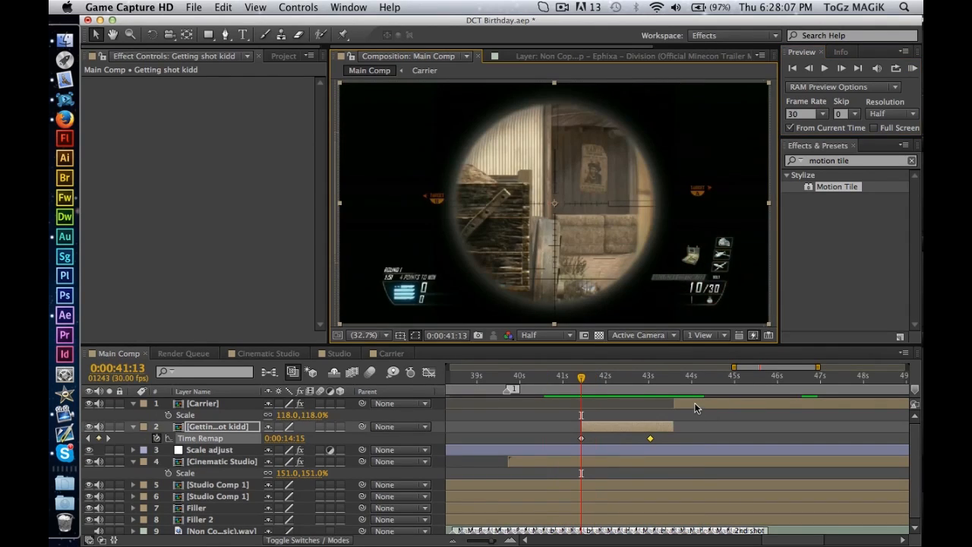
key(k)
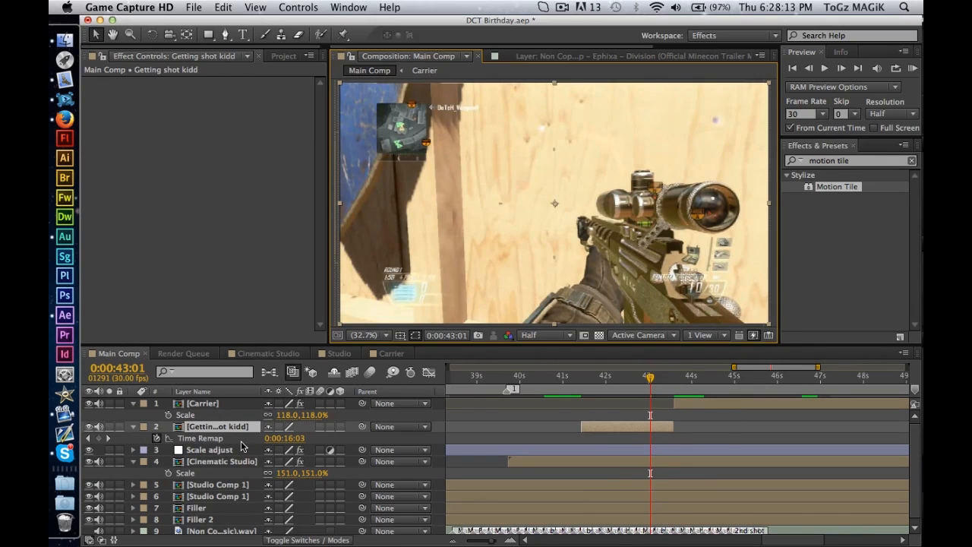
key(alt+])
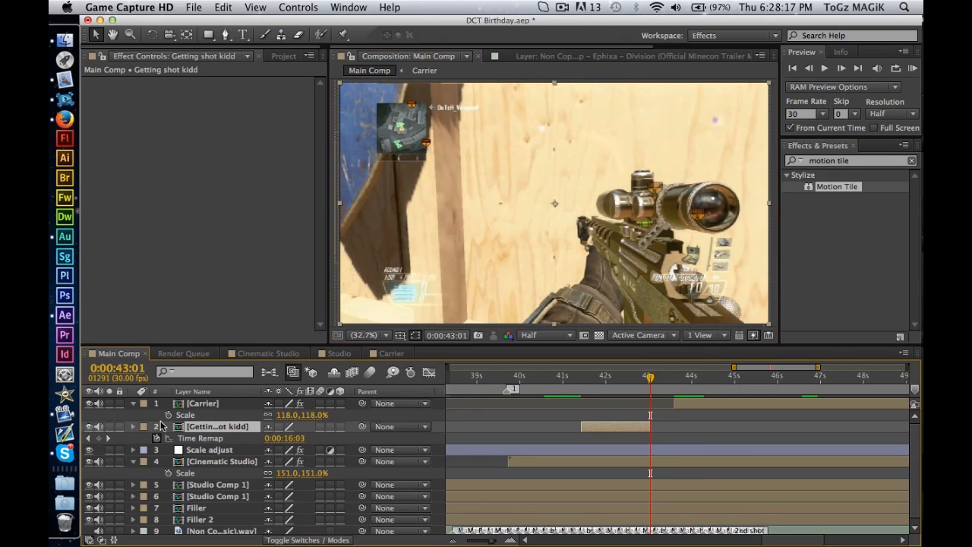
click(135, 427)
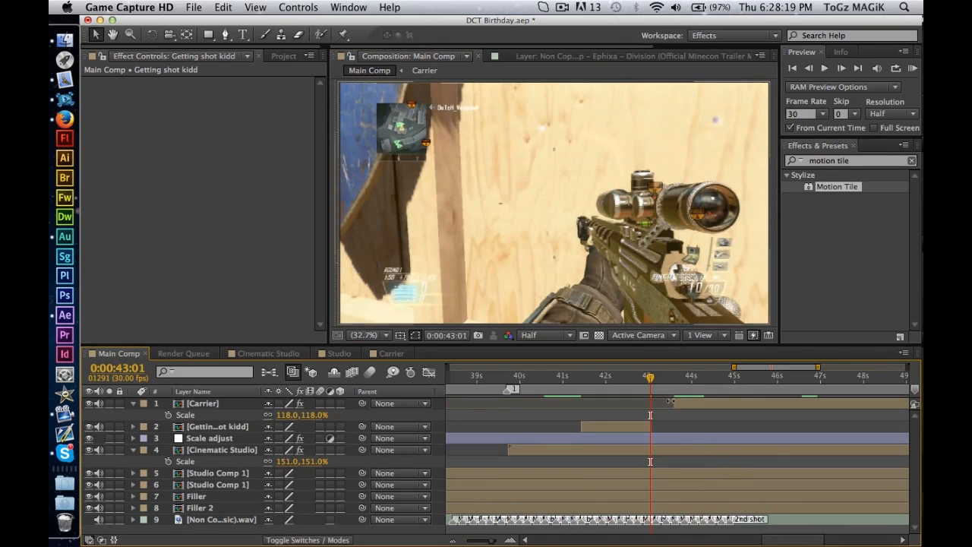
Duplicate the Getting shot kidd layer and apply Freeze Frame to the upper copy at 0:00:43:01.
click(229, 426)
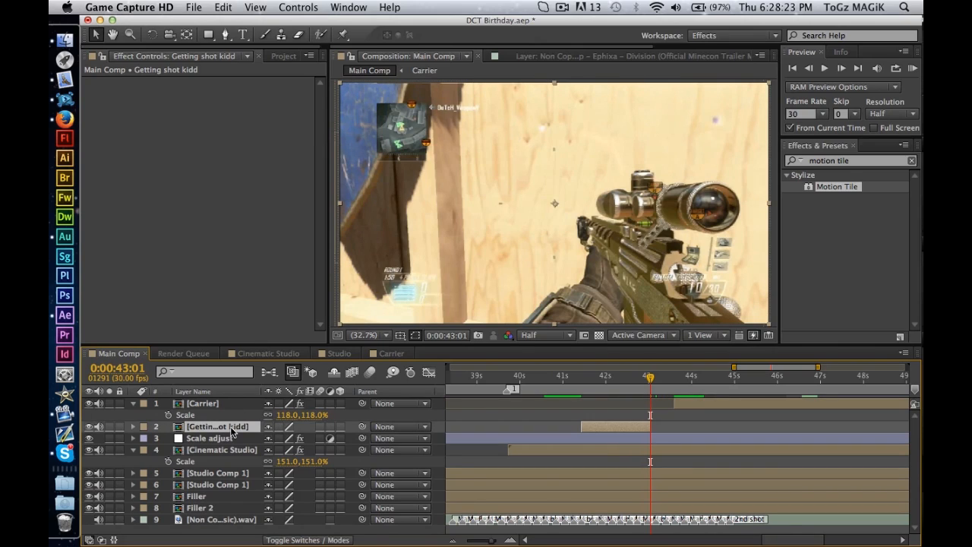
key(super+d)
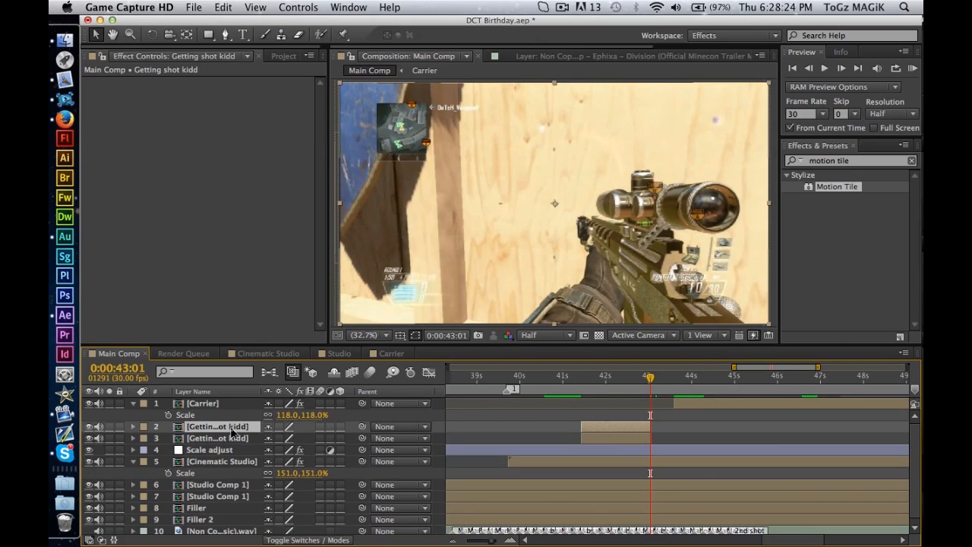
click(256, 5)
mouse_move(292, 6)
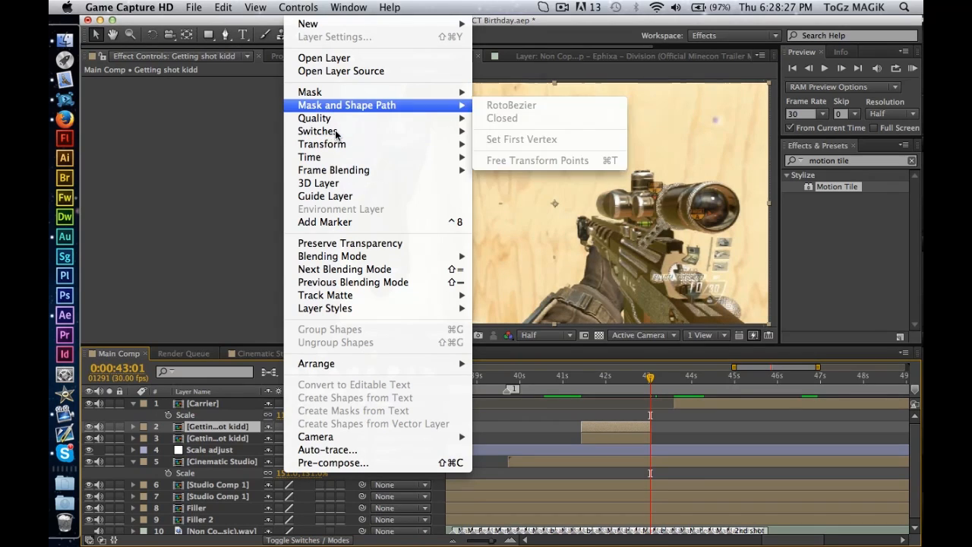
mouse_move(345, 170)
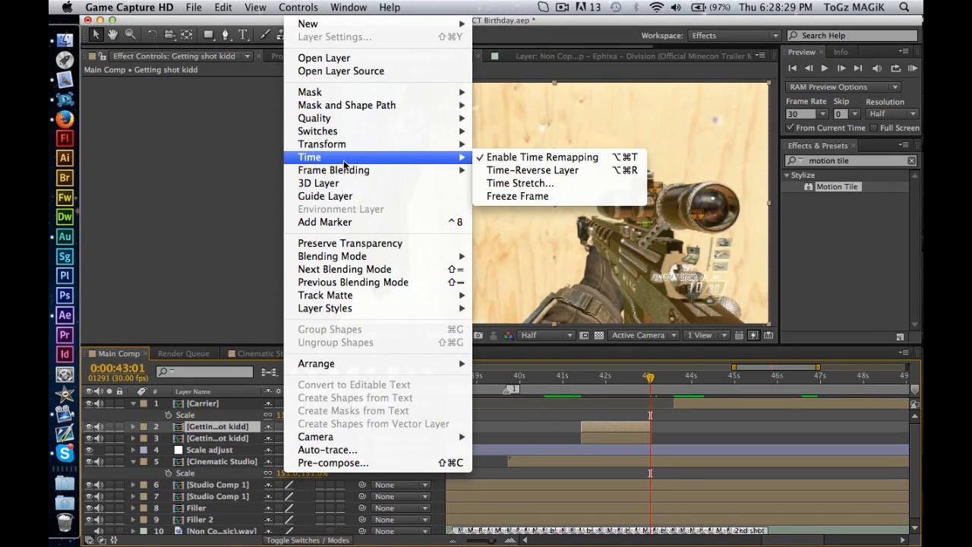
click(544, 199)
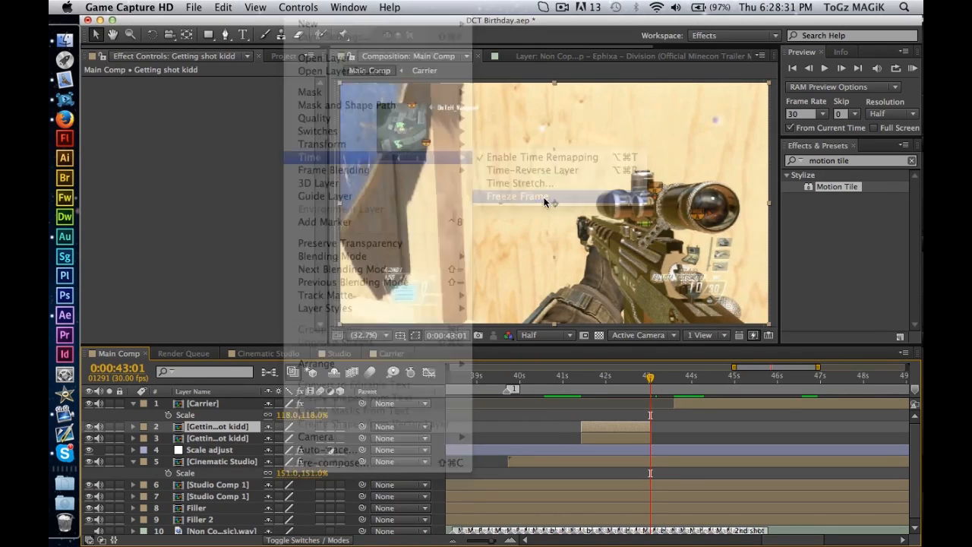
click(235, 405)
click(275, 6)
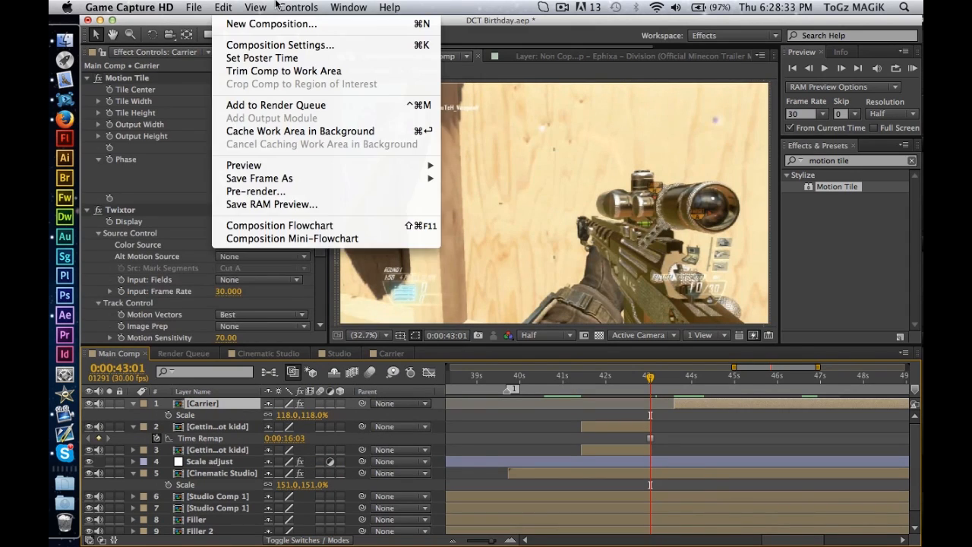
mouse_move(302, 5)
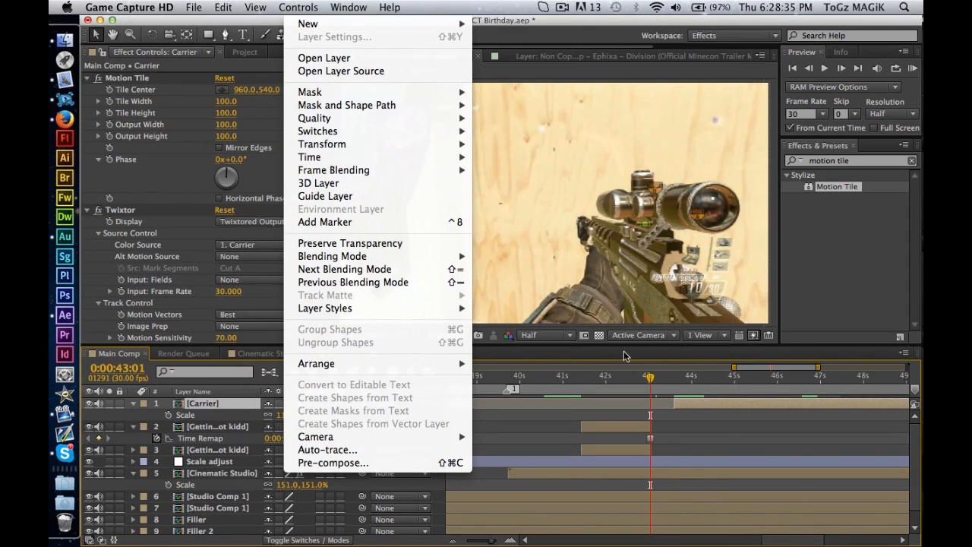
click(723, 427)
Make the frozen Getting shot kidd copy start at 0:00:43:02 and extend its end to the Carrier clip's start at 0:00:43:18.
click(619, 431)
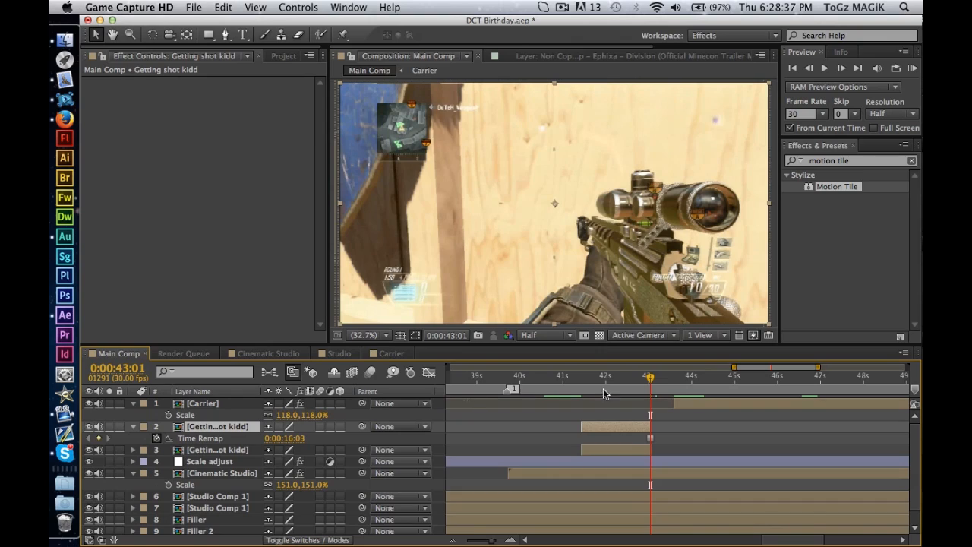
click(647, 378)
click(651, 377)
click(842, 69)
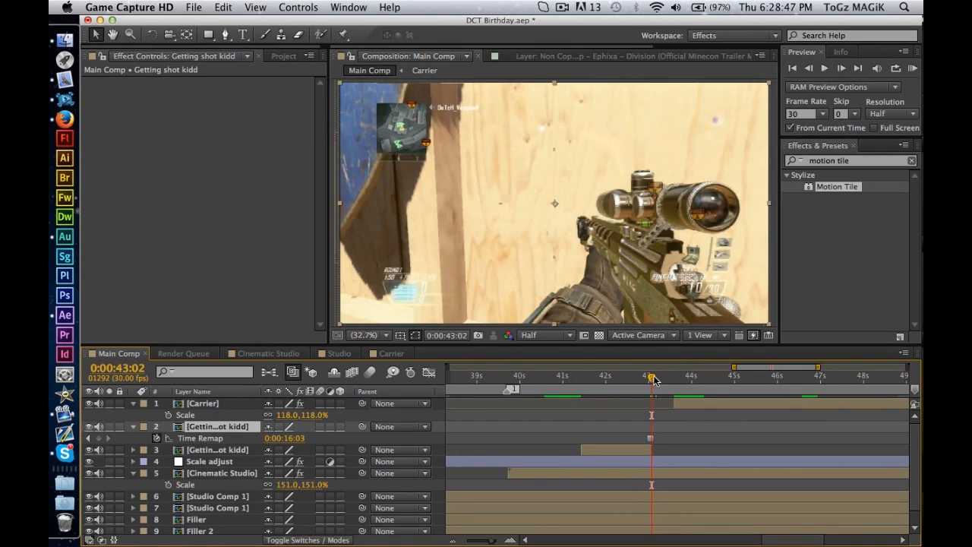
drag(653, 378, 674, 378)
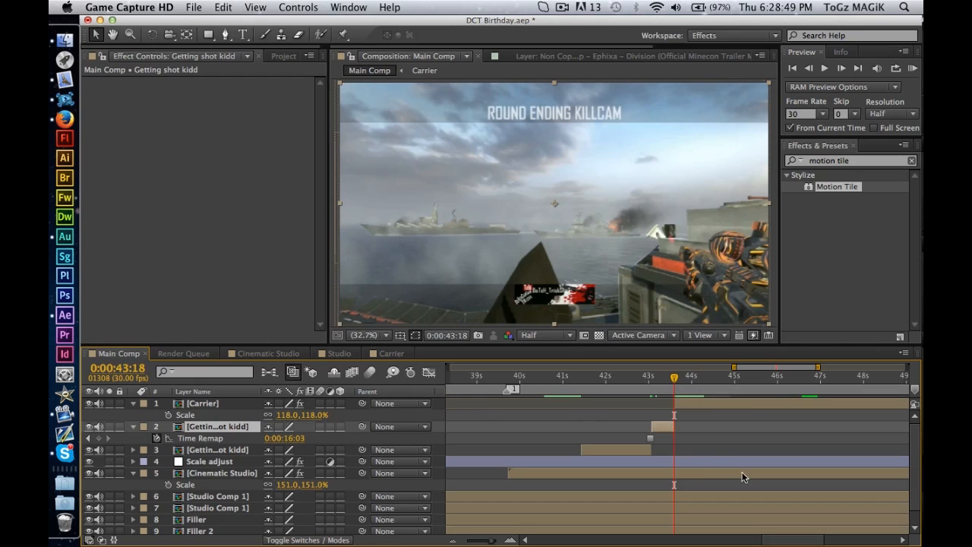
Duplicate the Carrier layer and select the lower copy.
click(701, 403)
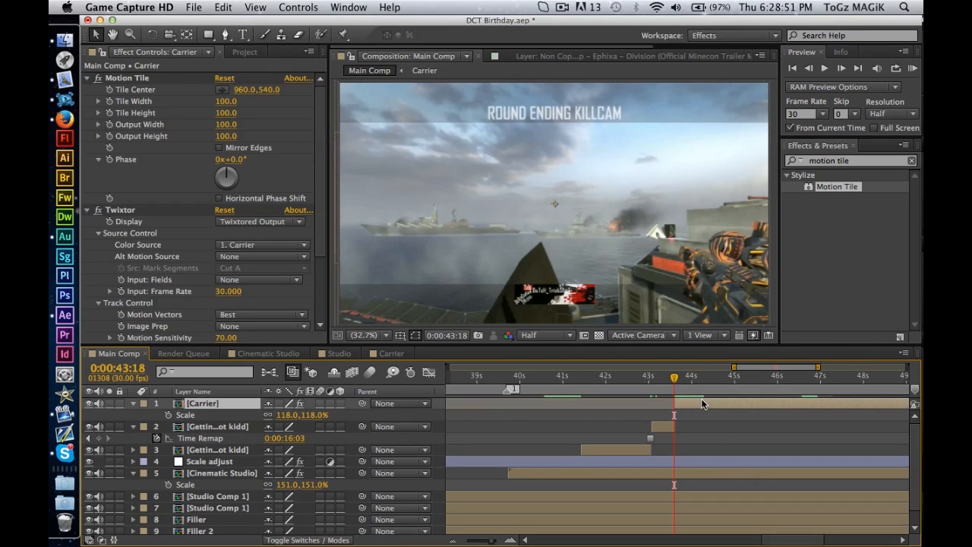
key(super+d)
click(249, 416)
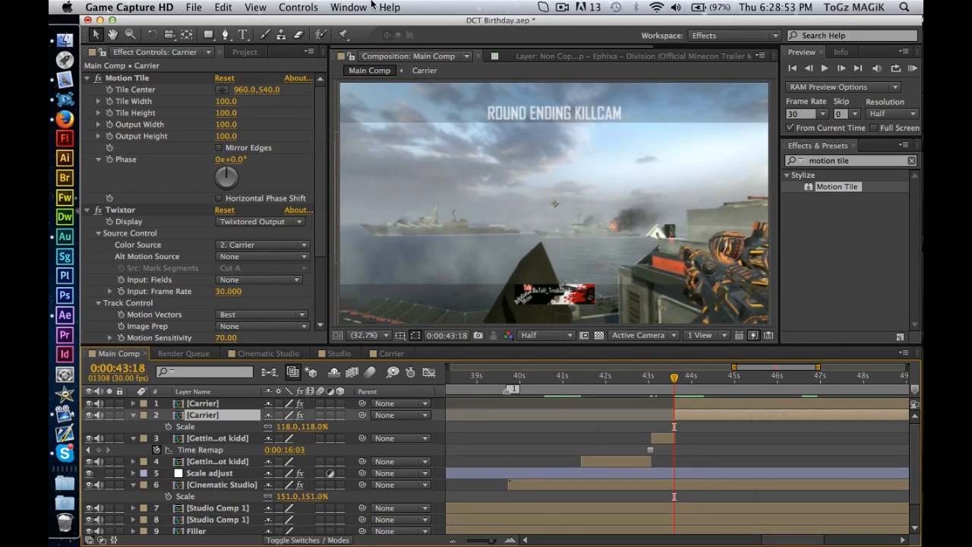
click(304, 5)
mouse_move(365, 156)
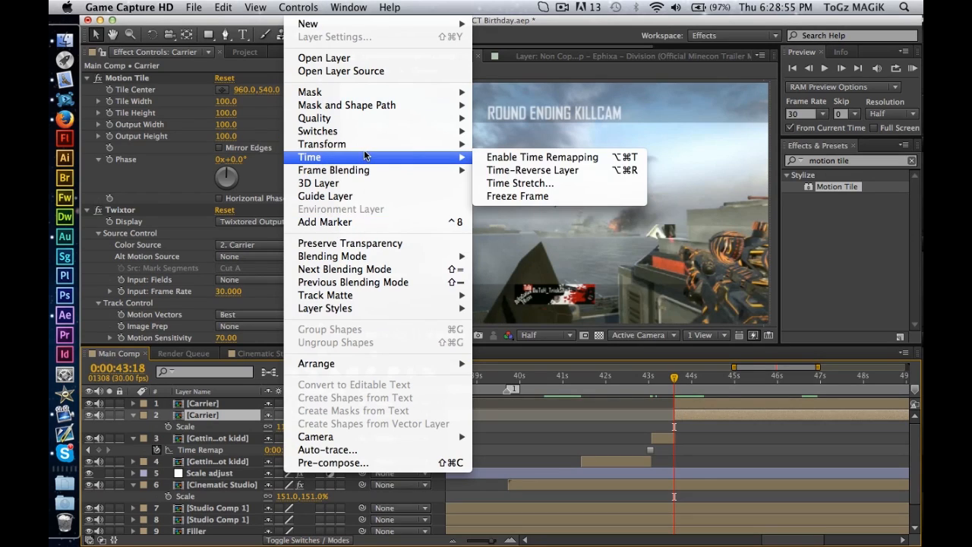
click(522, 156)
key(super+z)
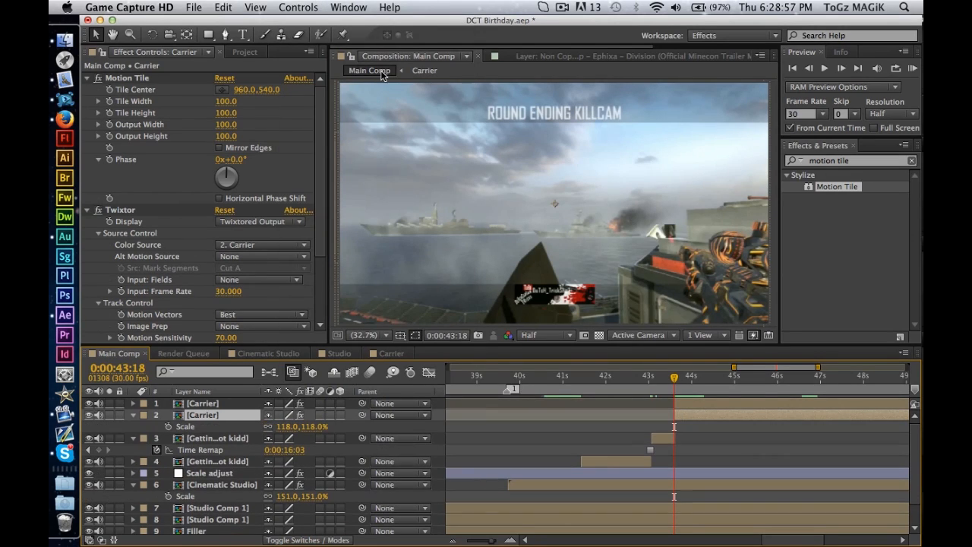
Apply Freeze Frame to the lower Carrier copy at 0:00:43:18 and make the copy span 0:00:43:02 to 0:00:43:18.
click(303, 5)
mouse_move(395, 161)
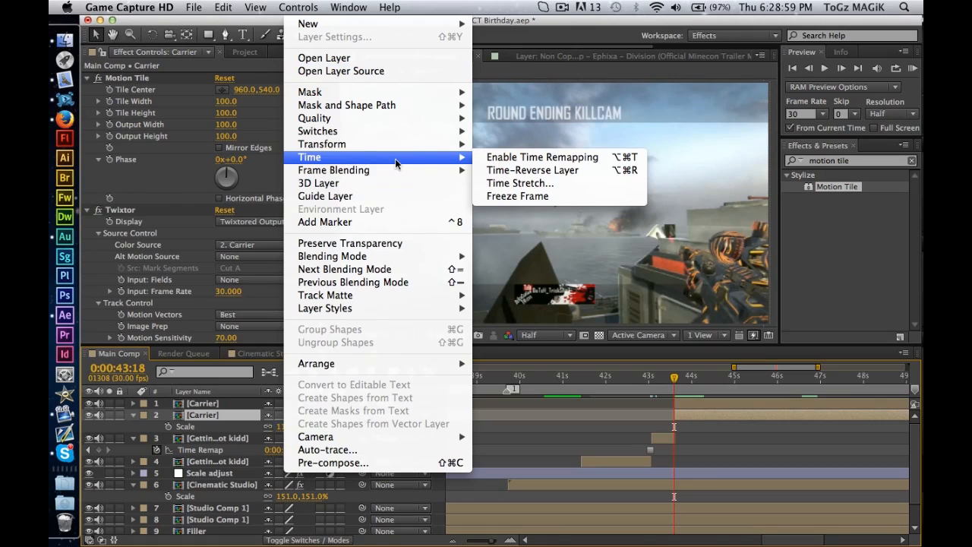
click(503, 196)
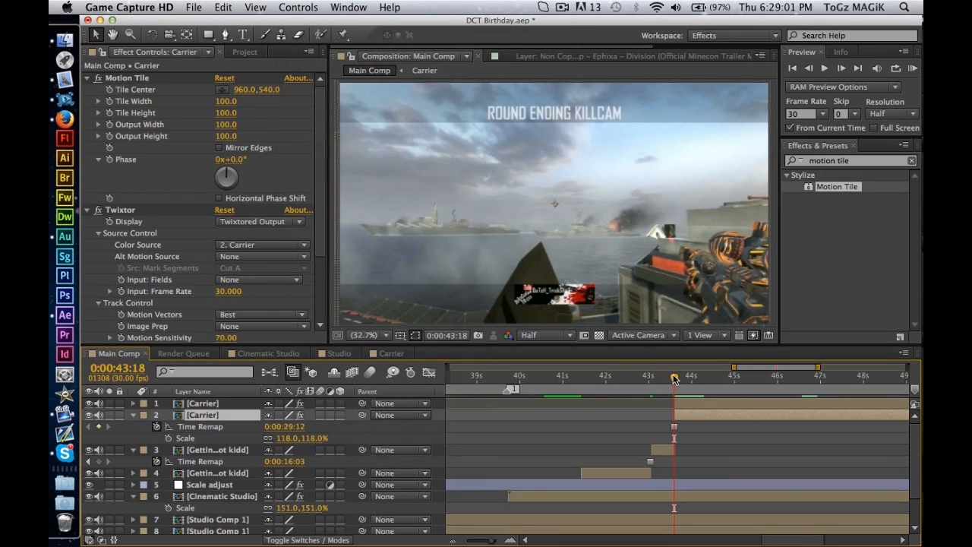
drag(674, 378, 652, 377)
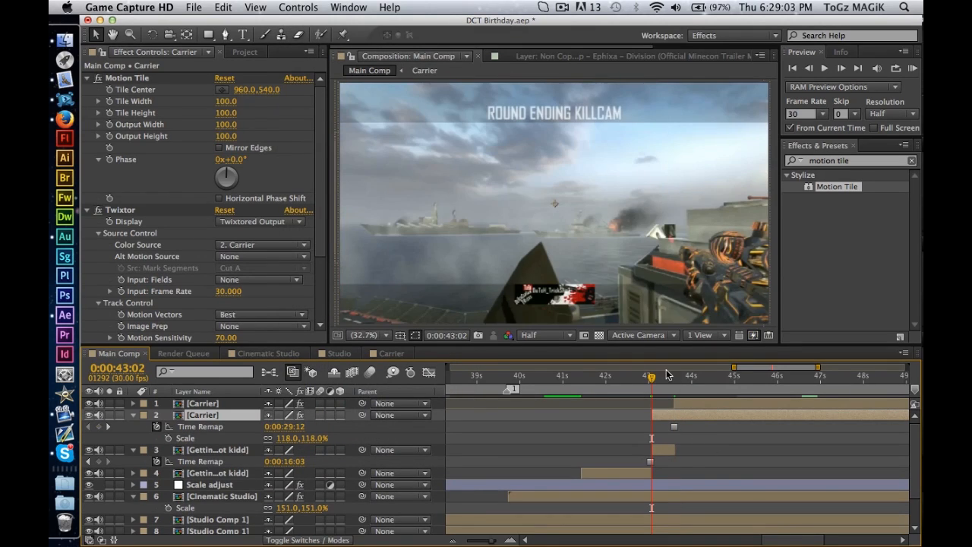
click(673, 375)
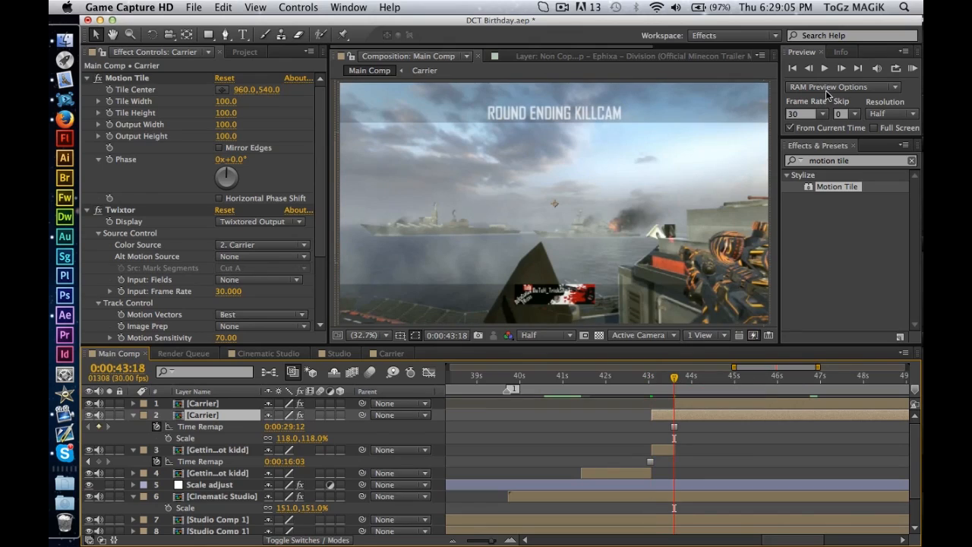
click(810, 69)
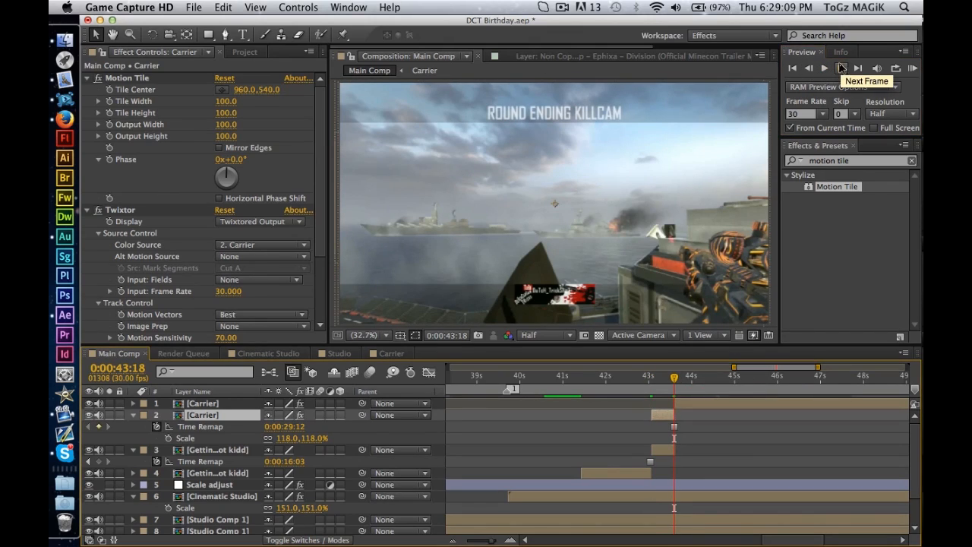
Step forward frame by frame from 0:00:43:18 to 0:00:43:22 and preview the playback from there.
click(842, 69)
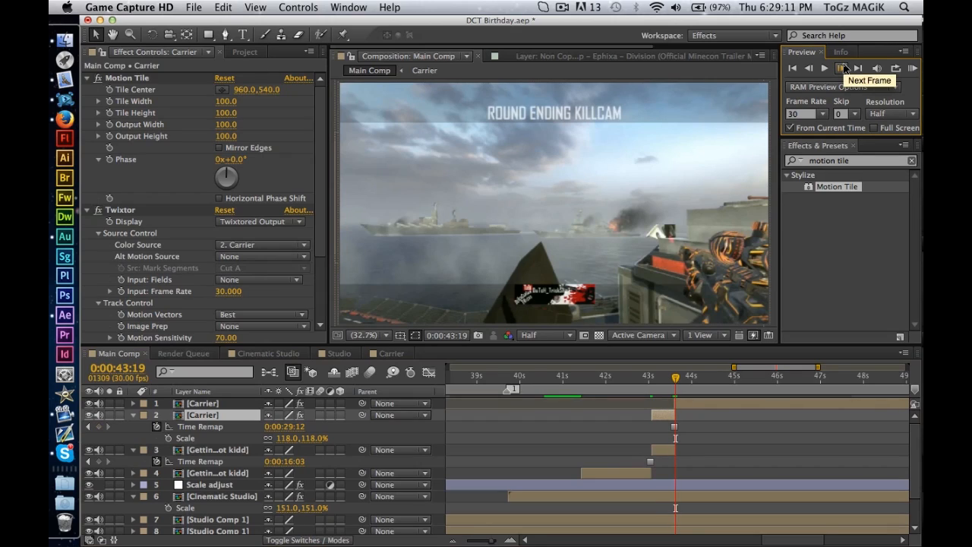
click(845, 68)
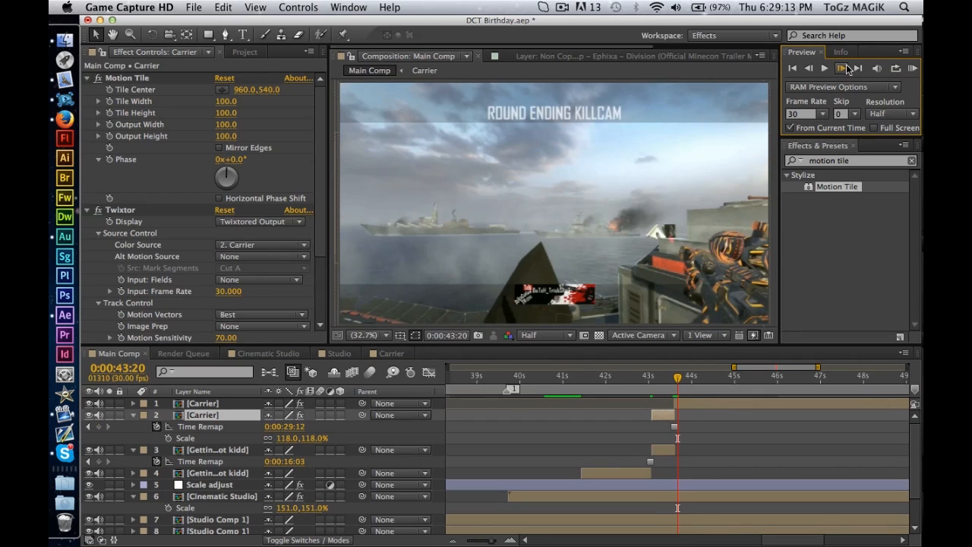
click(843, 69)
click(845, 69)
key(KP_0)
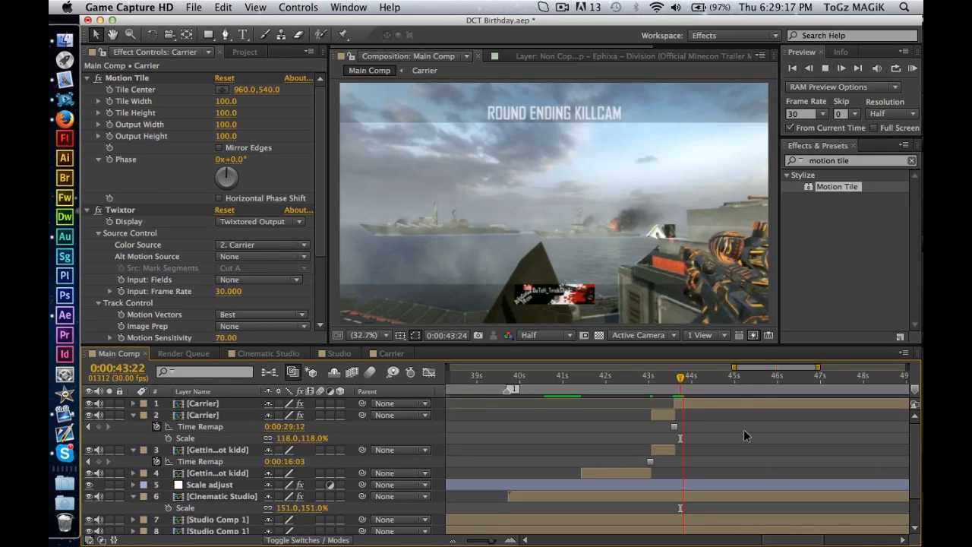
key(space)
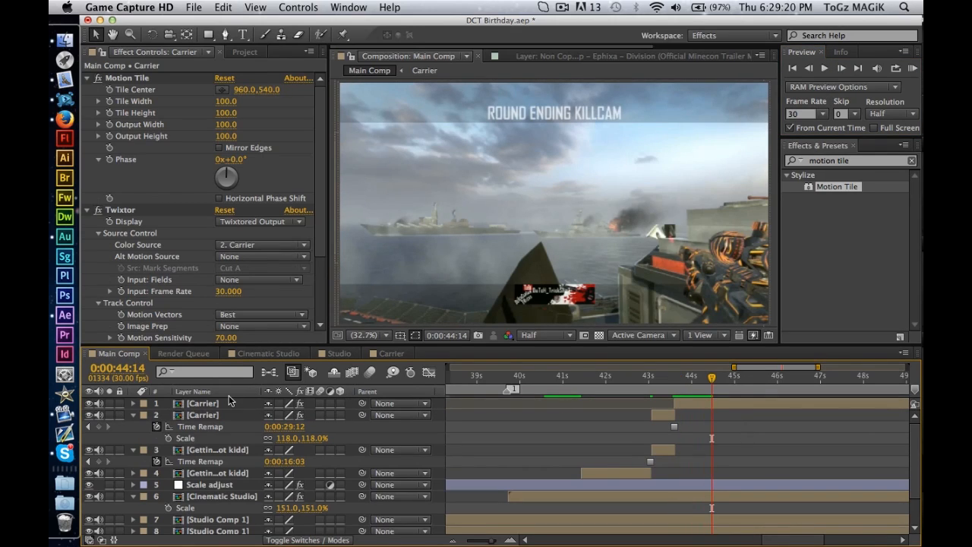
Reveal the top Carrier layer's Twixtor speed keyframes and check the footage around the first one at 0:00:44:26.
click(229, 393)
click(218, 394)
click(217, 403)
key(u)
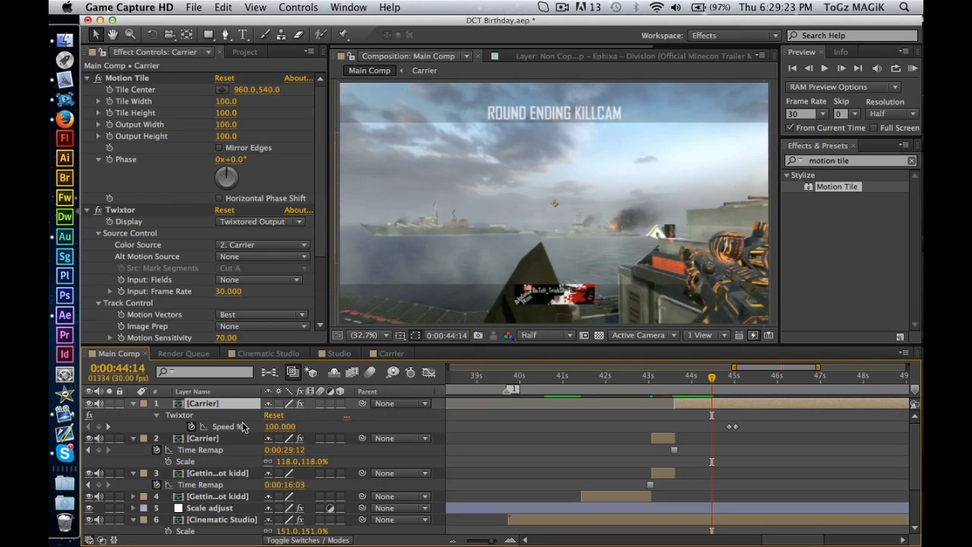
drag(711, 382, 727, 382)
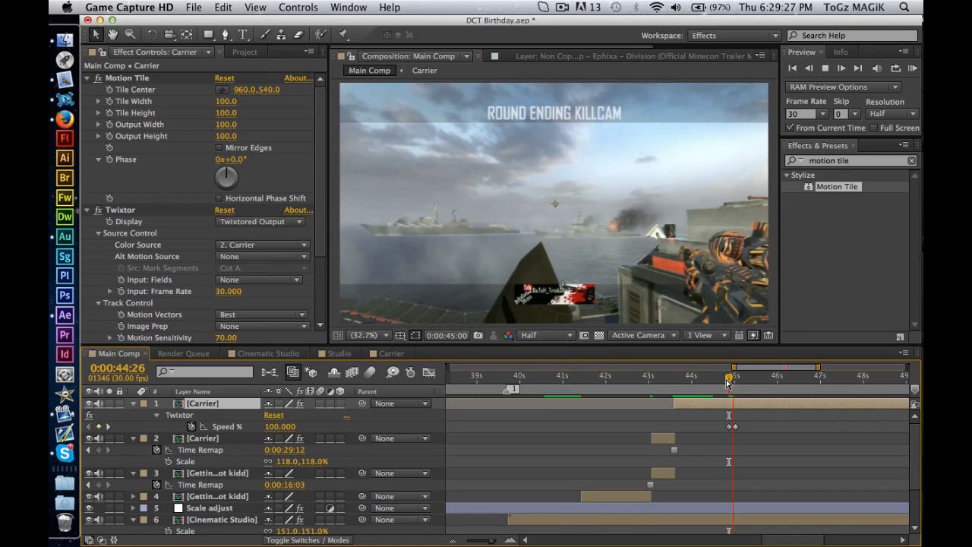
Open the Carrier composition, inspect the clip's footage around 0:00:33:18, and return to Main Comp.
double_click(237, 433)
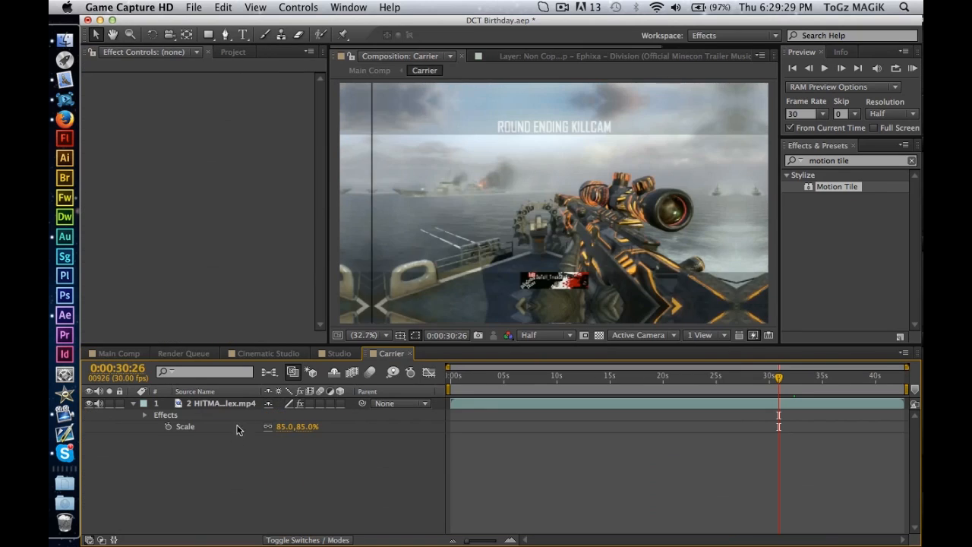
click(239, 407)
click(807, 376)
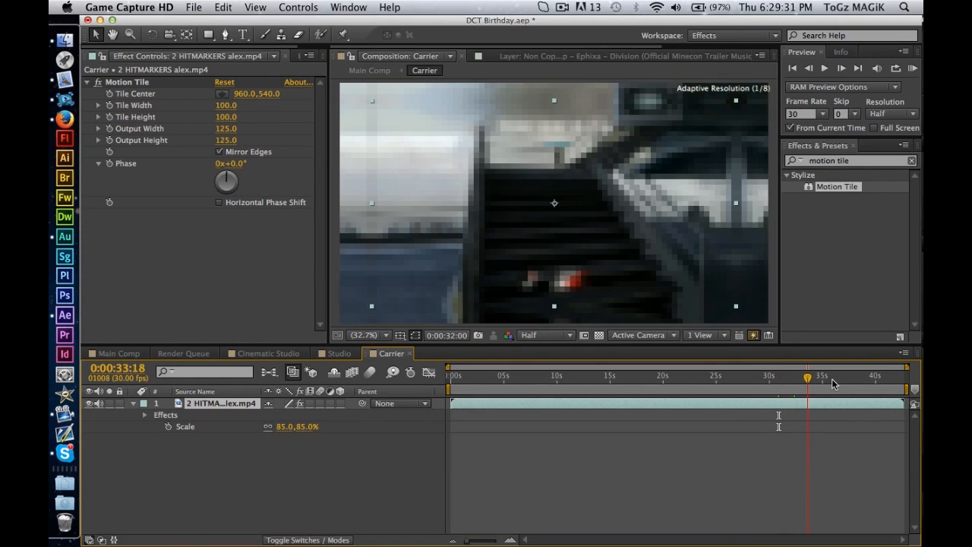
click(112, 353)
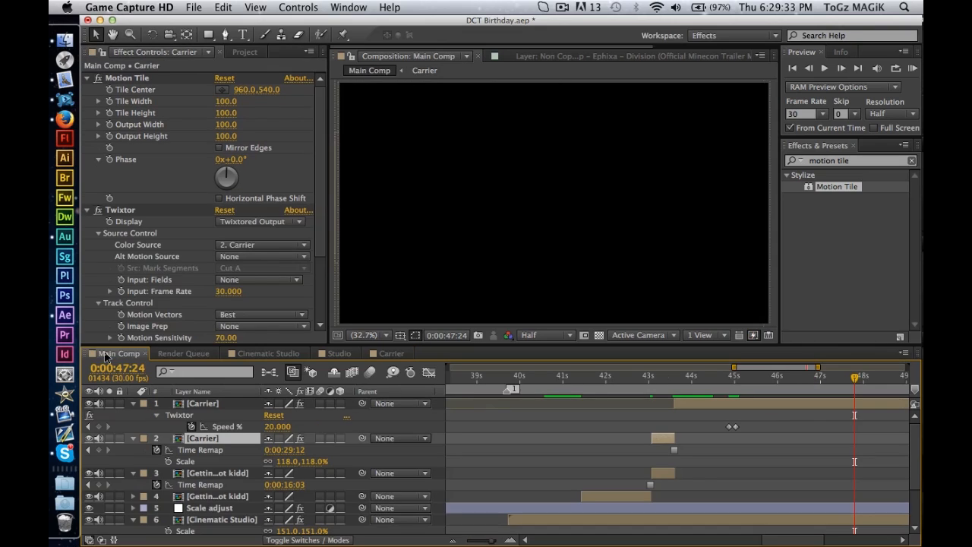
Undo the trims and the Freeze Frame on the lower Carrier copy.
drag(682, 384, 658, 383)
key(super+z)
key(super+z)
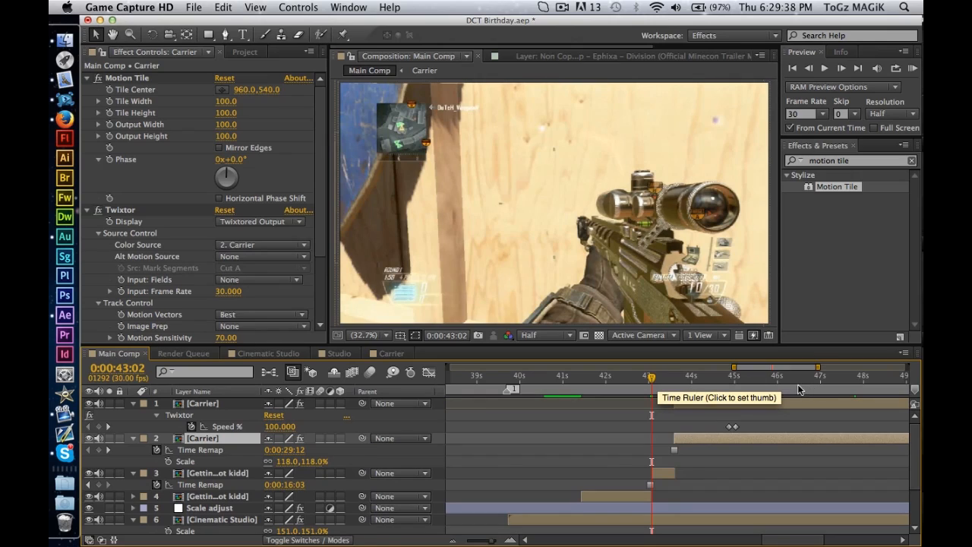
key(super+z)
Try Freeze Frame on the lower Carrier copy at 0:00:43:26, preview the playback, and undo the freeze.
click(686, 376)
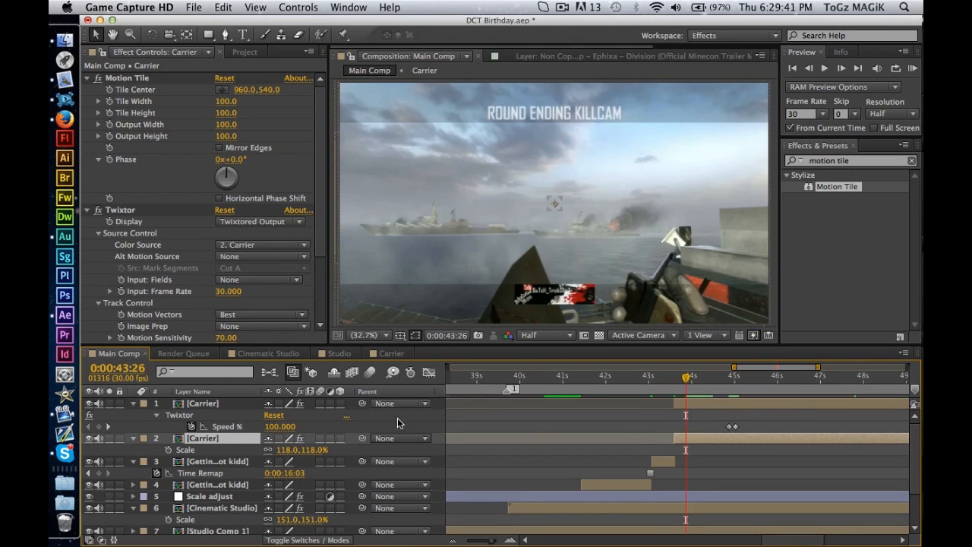
click(271, 6)
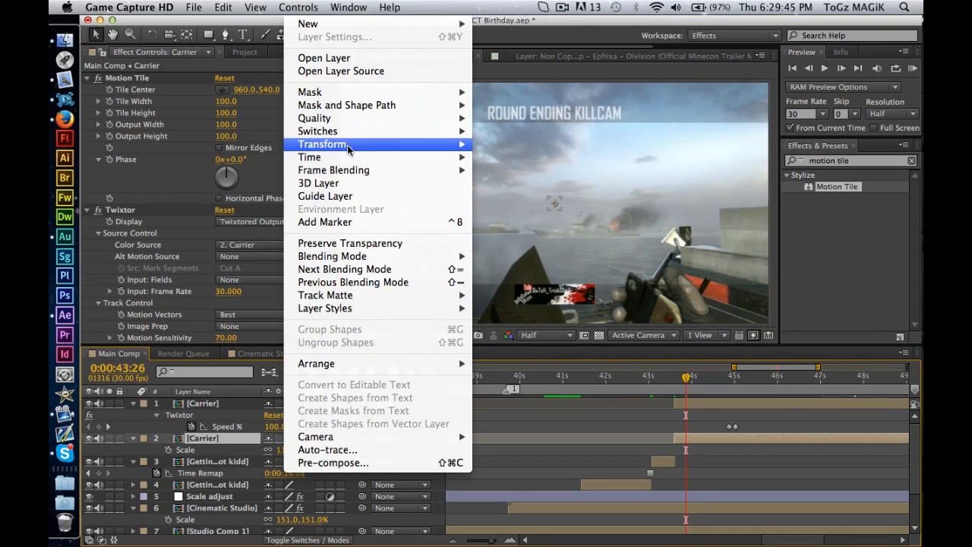
mouse_move(357, 157)
click(508, 196)
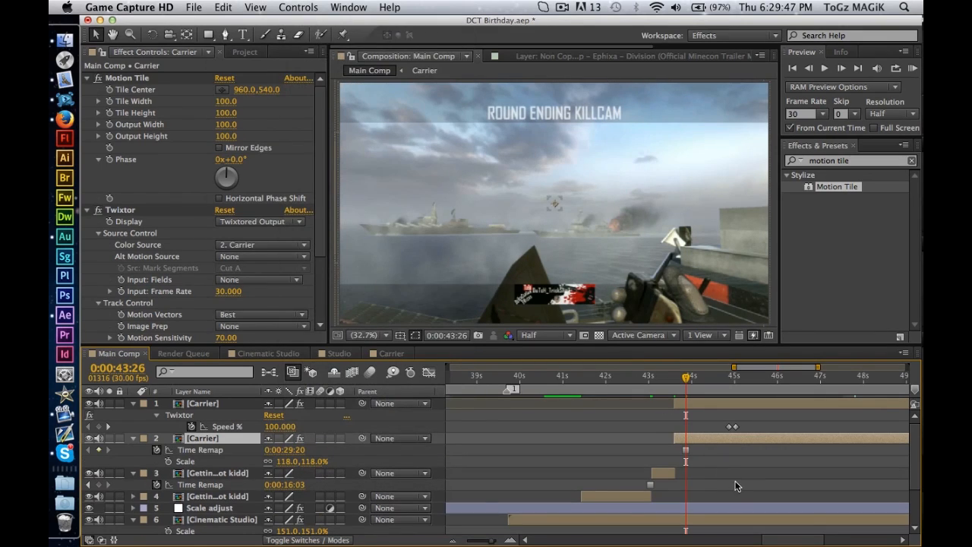
key(space)
key(space)
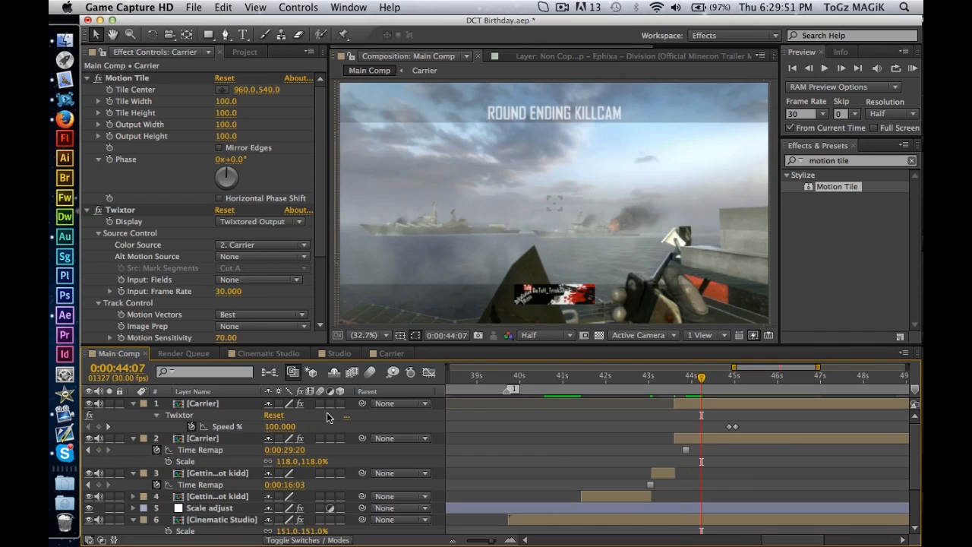
key(super+z)
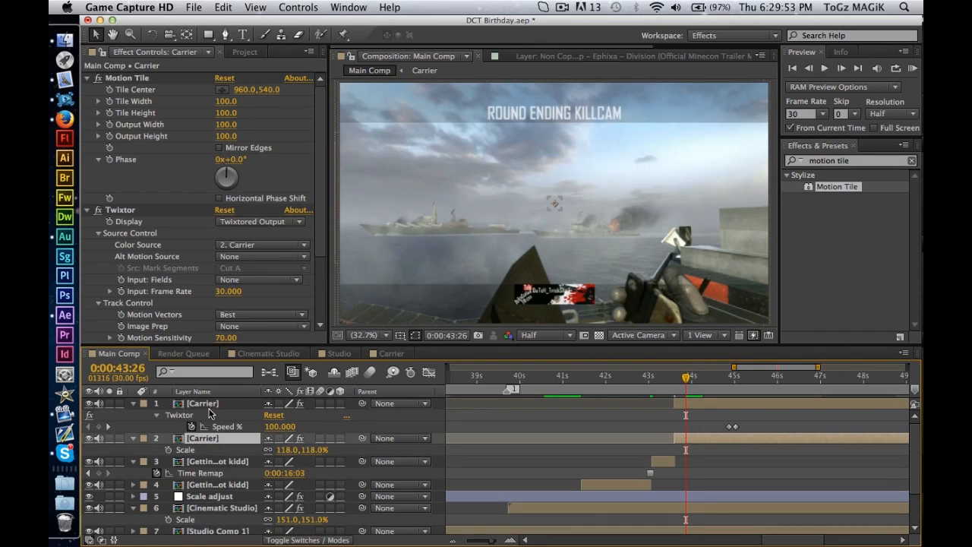
Delete the Twixtor and Motion Tile effects from the lower Carrier copy.
click(88, 210)
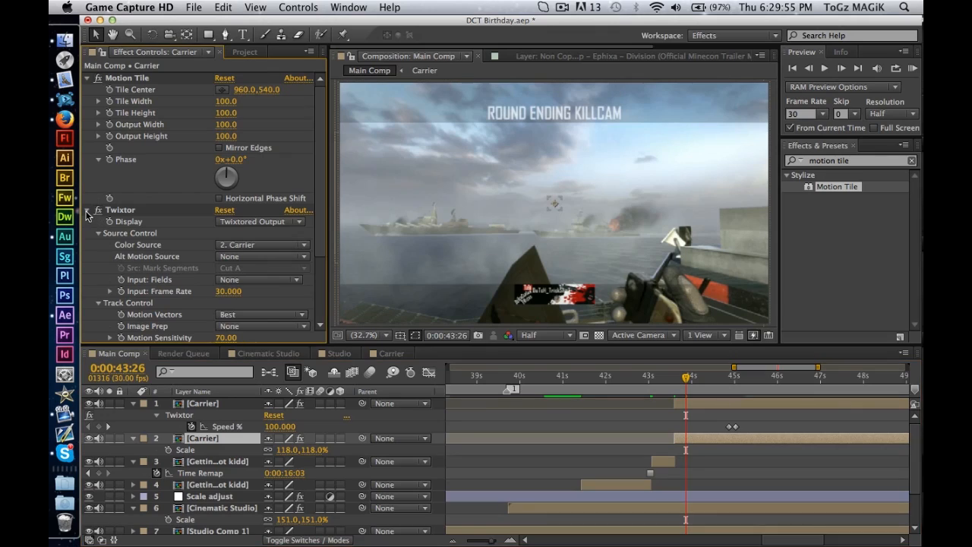
click(86, 78)
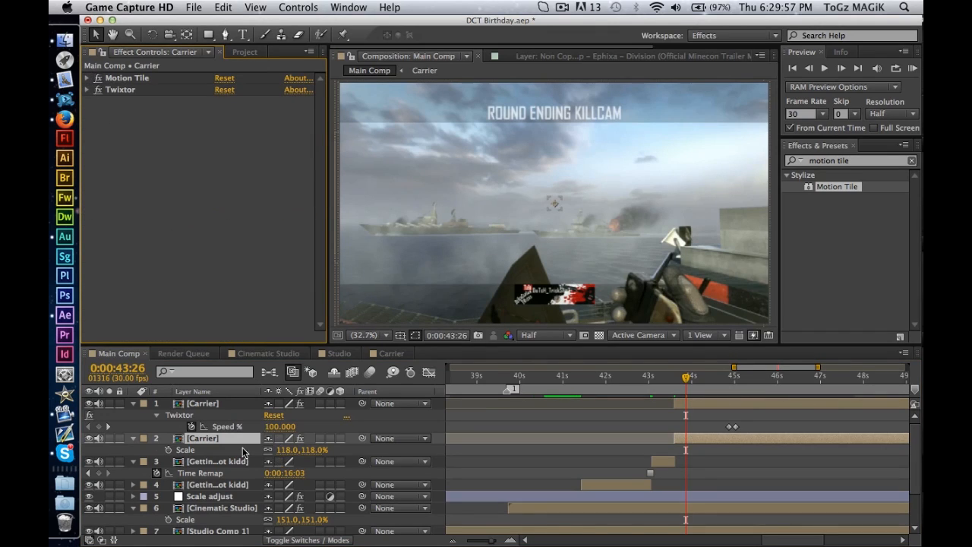
click(122, 91)
key(Delete)
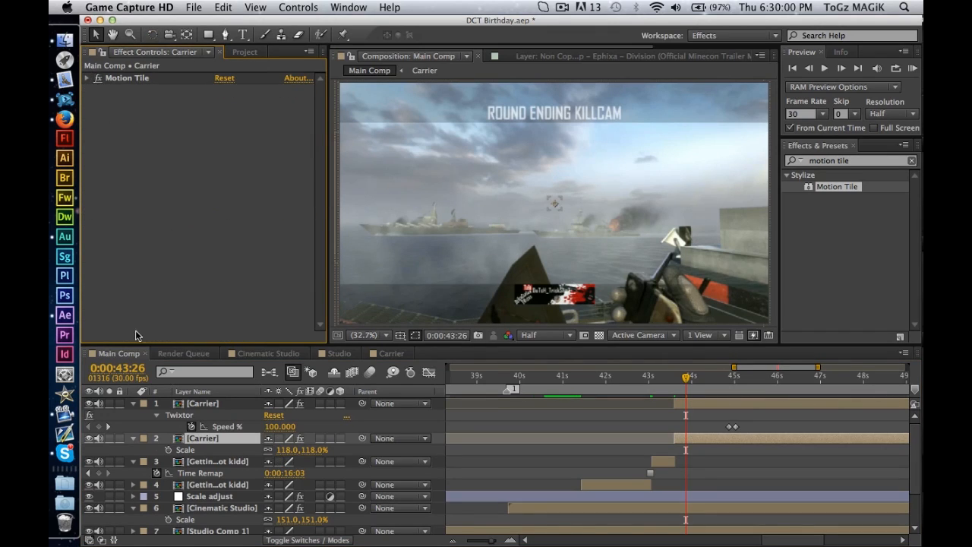
click(139, 79)
key(Delete)
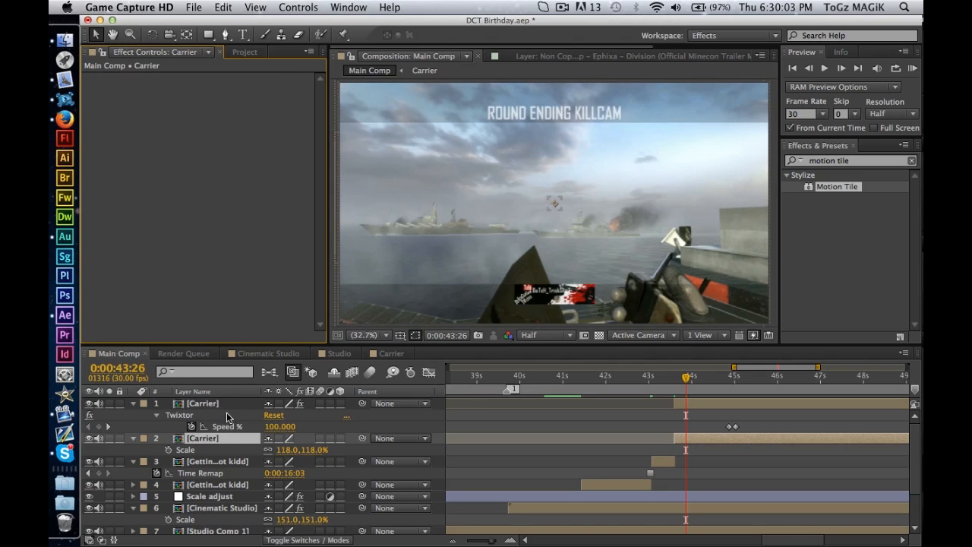
Delete the Motion Tile effect from the top Carrier layer.
click(221, 404)
click(139, 81)
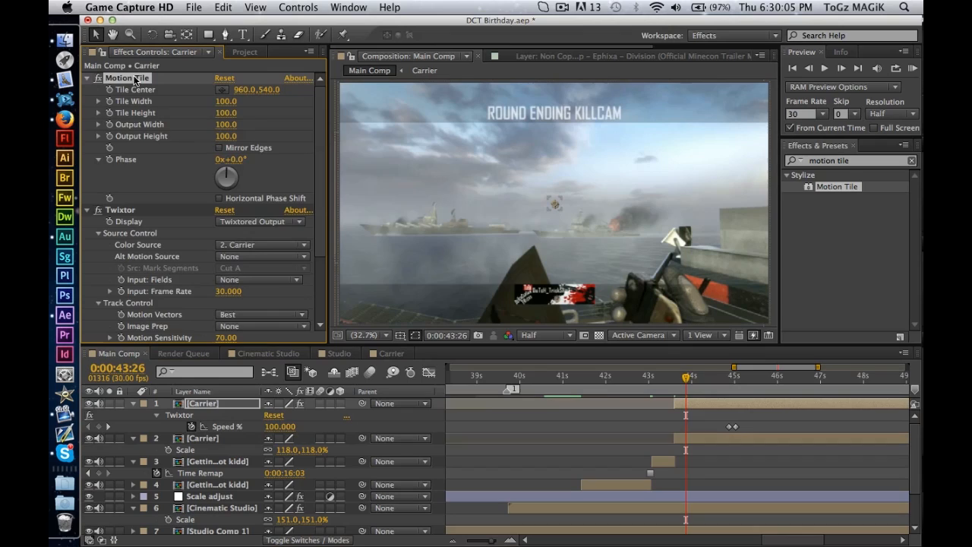
key(Delete)
Try Freeze Frame on the lower Carrier copy at its 0:00:43:18 start and preview the playback.
click(211, 439)
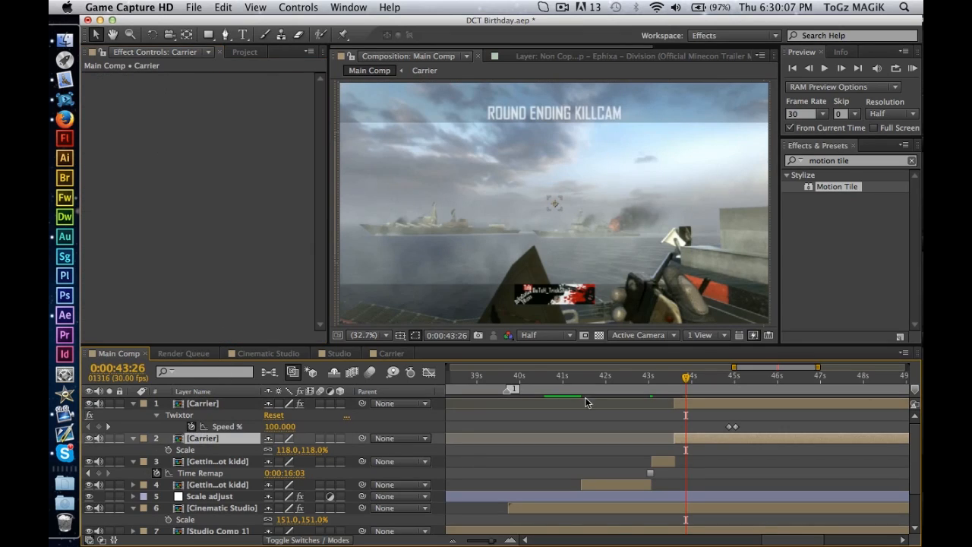
drag(686, 378, 673, 378)
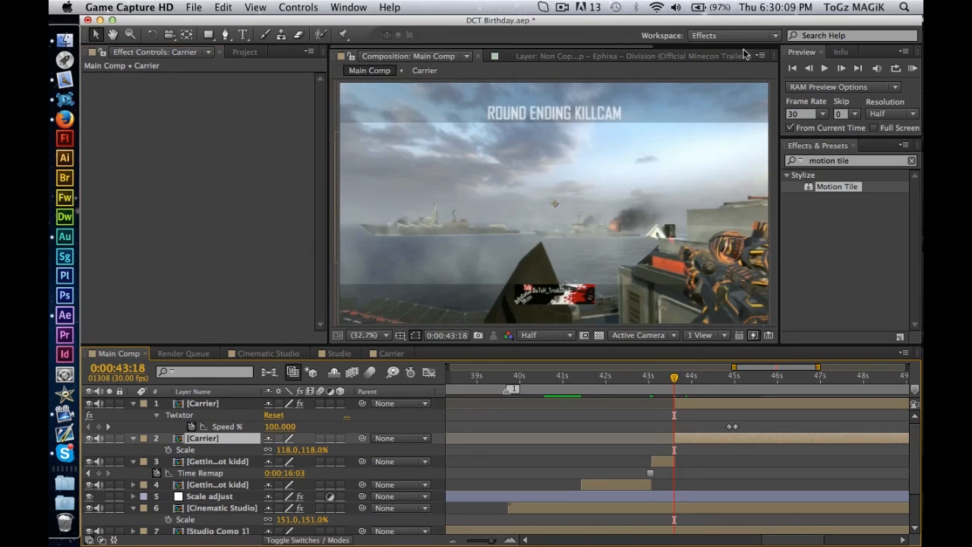
click(302, 5)
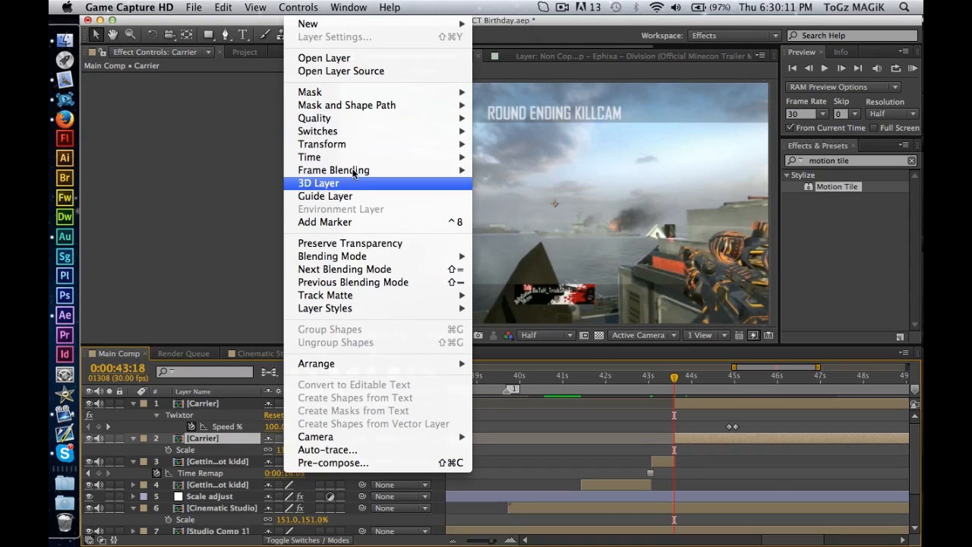
mouse_move(354, 157)
click(554, 196)
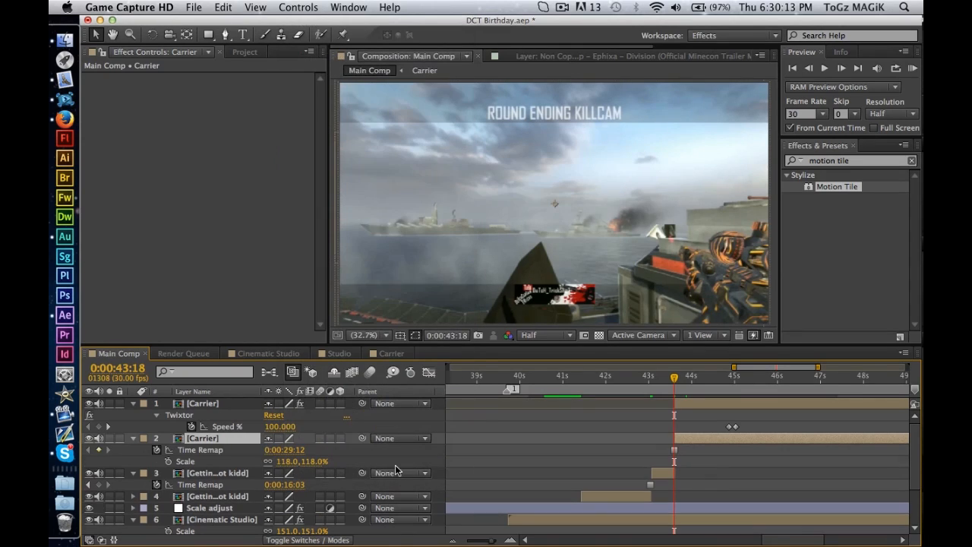
key(space)
key(space)
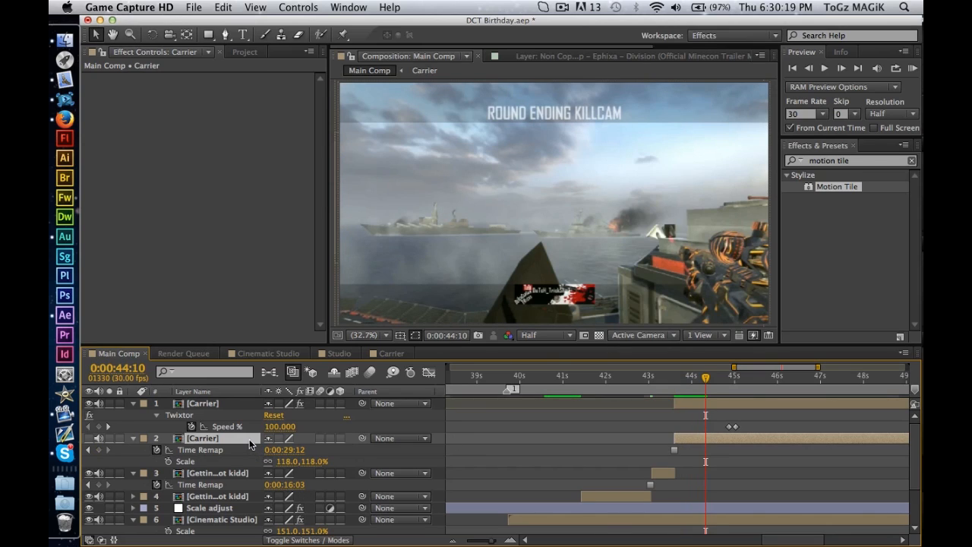
Delete the lower Carrier copy and add the 2 HITMARKERS alex.mp4 footage directly beneath the remaining Carrier layer.
key(Delete)
click(281, 57)
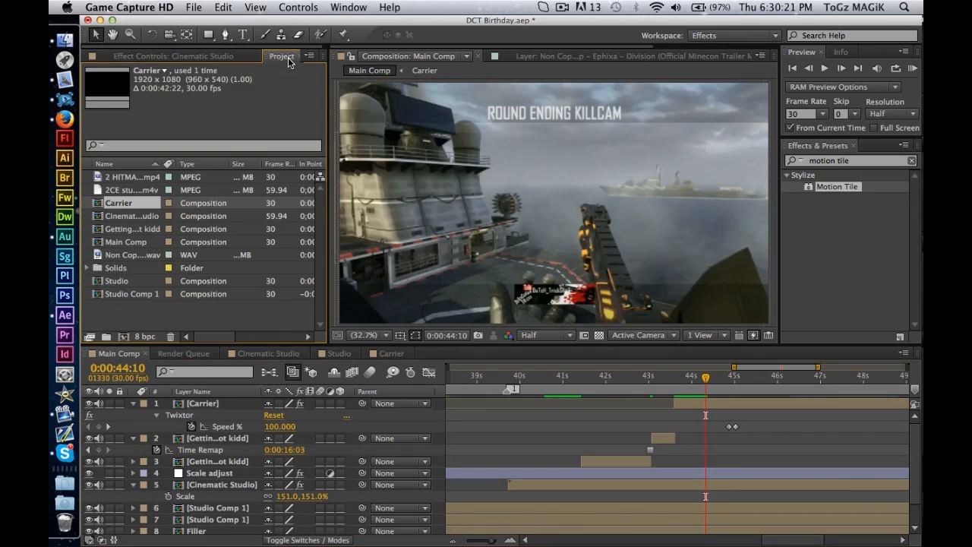
click(144, 316)
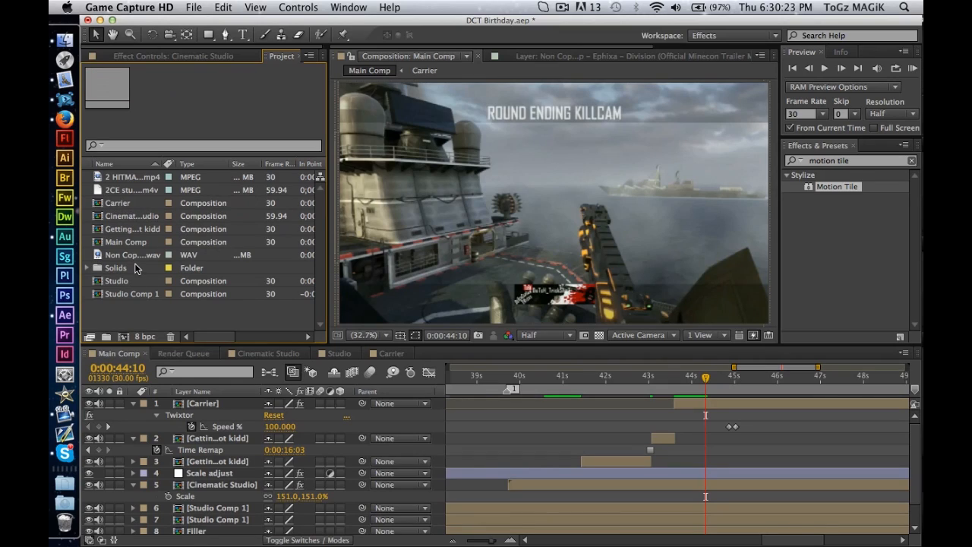
click(130, 255)
click(136, 189)
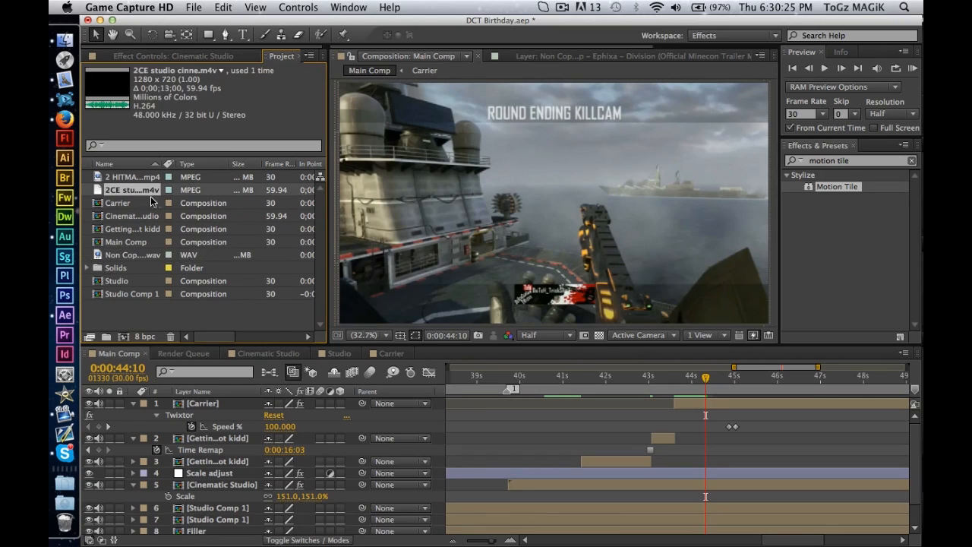
drag(137, 179, 204, 432)
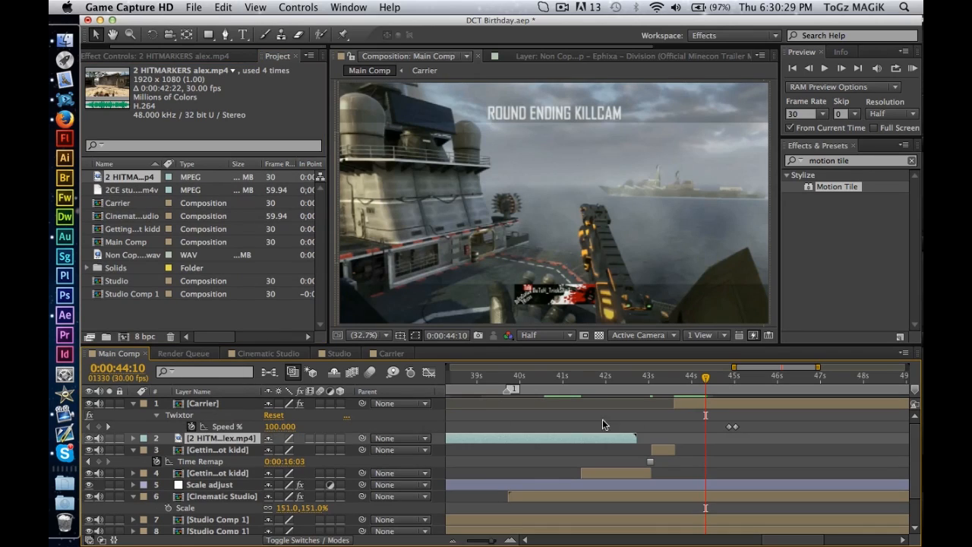
Hide the Carrier layer and slide the 2 HITMARKERS footage later in time so it starts at about 7 s.
drag(545, 438, 674, 439)
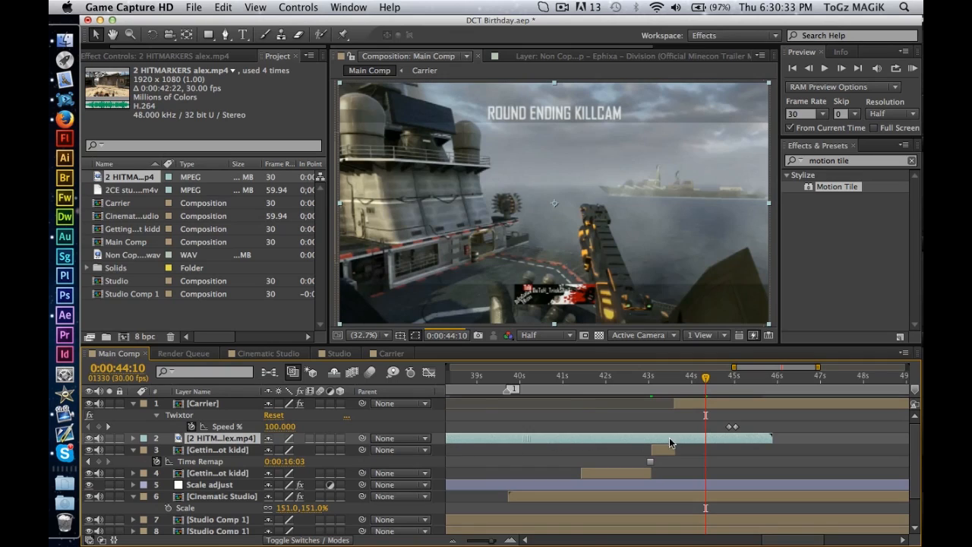
click(89, 403)
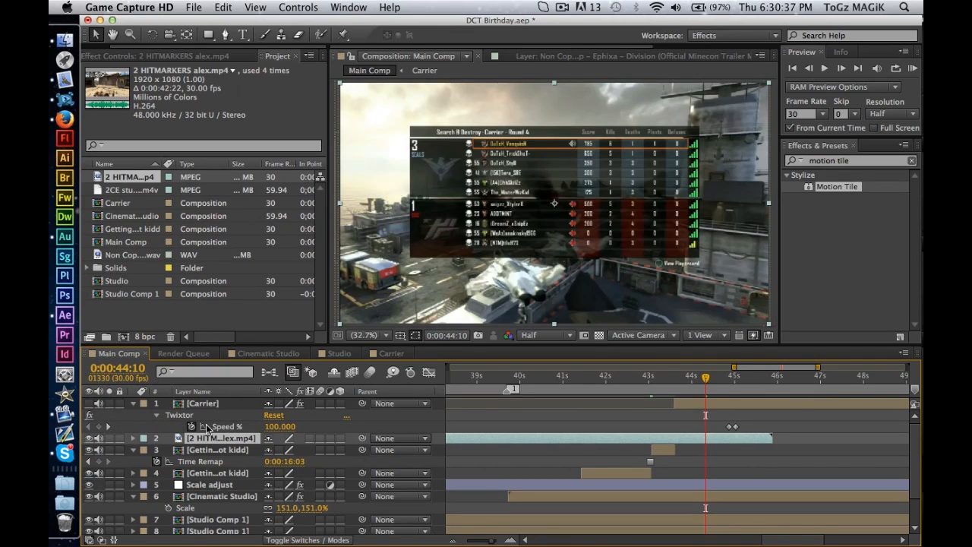
drag(470, 439, 718, 438)
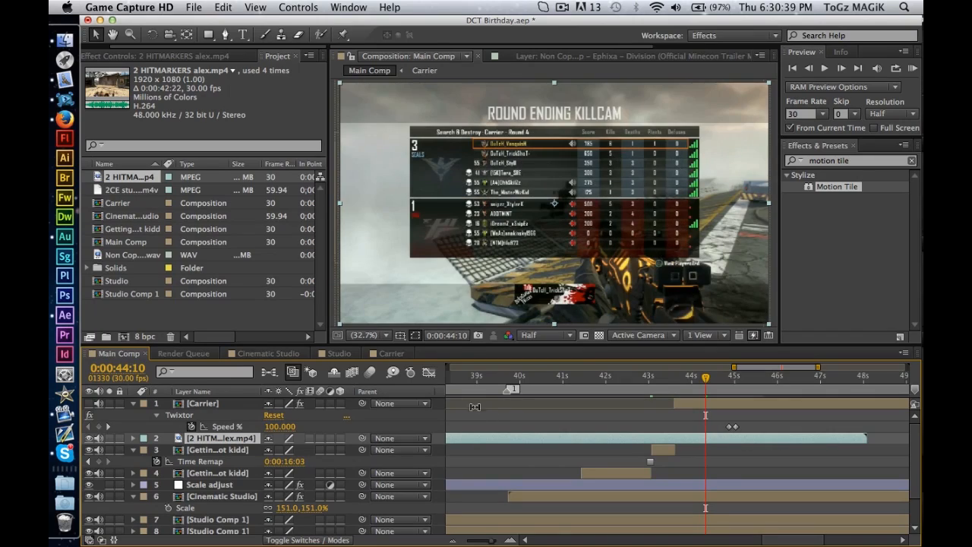
drag(559, 441, 750, 439)
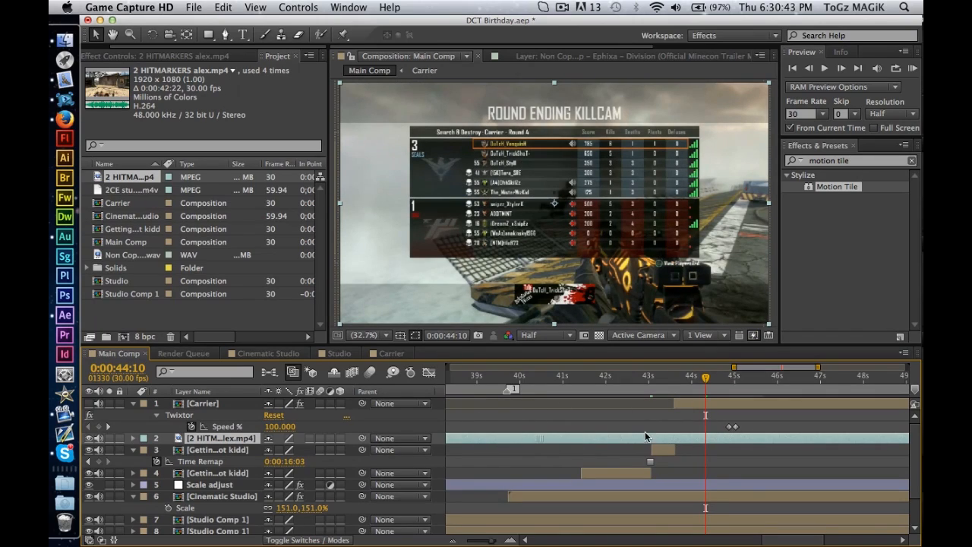
mouse_move(651, 437)
mouse_down()
mouse_move(474, 448)
mouse_move(573, 444)
mouse_up()
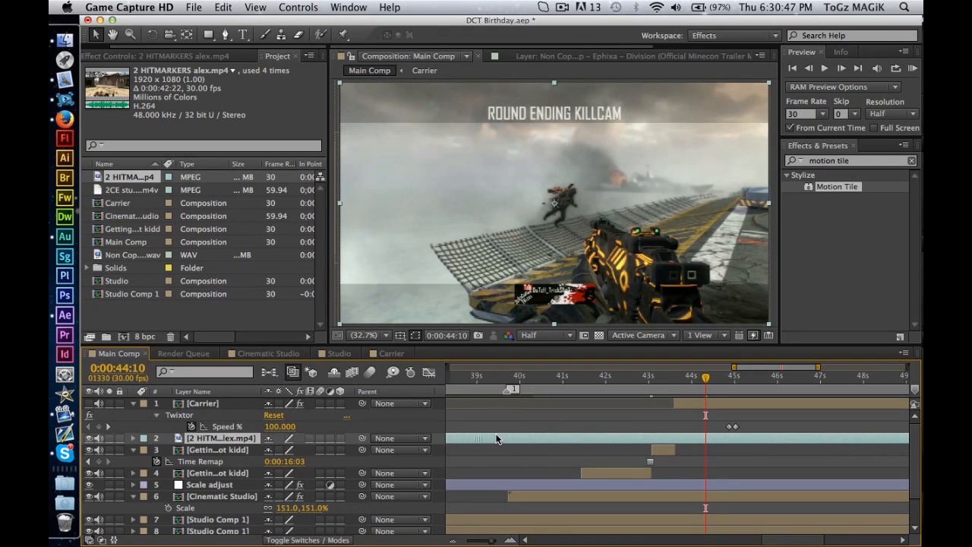
Scrub the 2 HITMARKERS footage between about 0:00:30:20 and 0:00:36:18 to locate the start of the ending killcam.
click(532, 375)
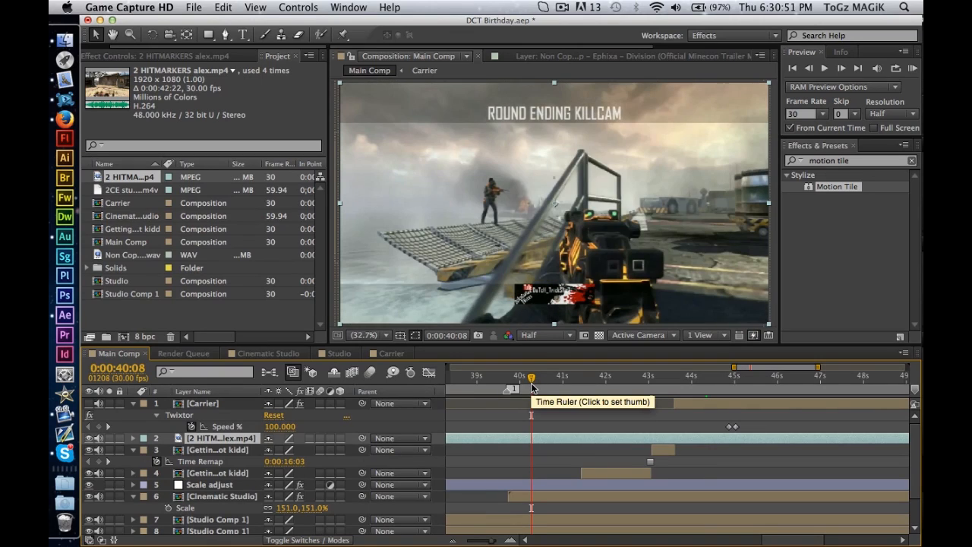
scroll(519, 444, left, 5)
click(556, 376)
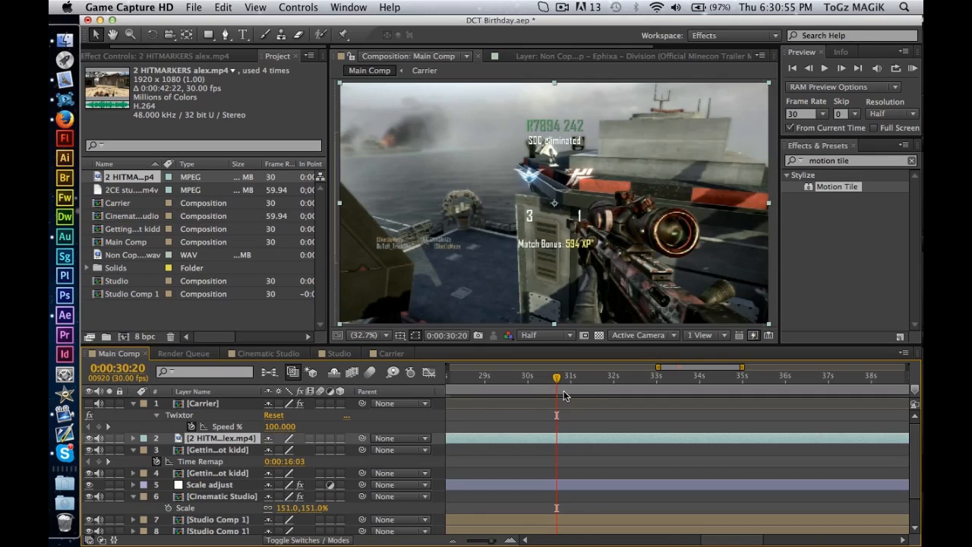
click(591, 378)
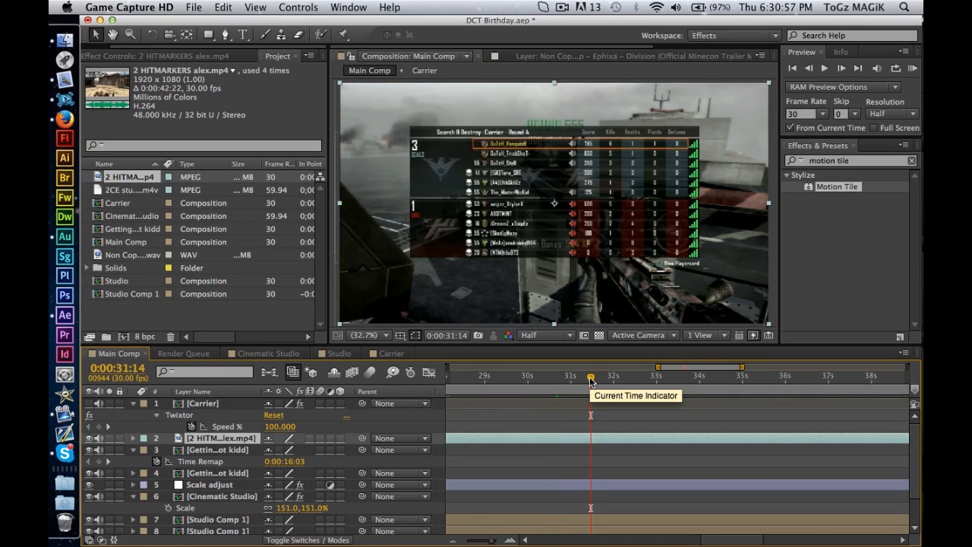
click(639, 378)
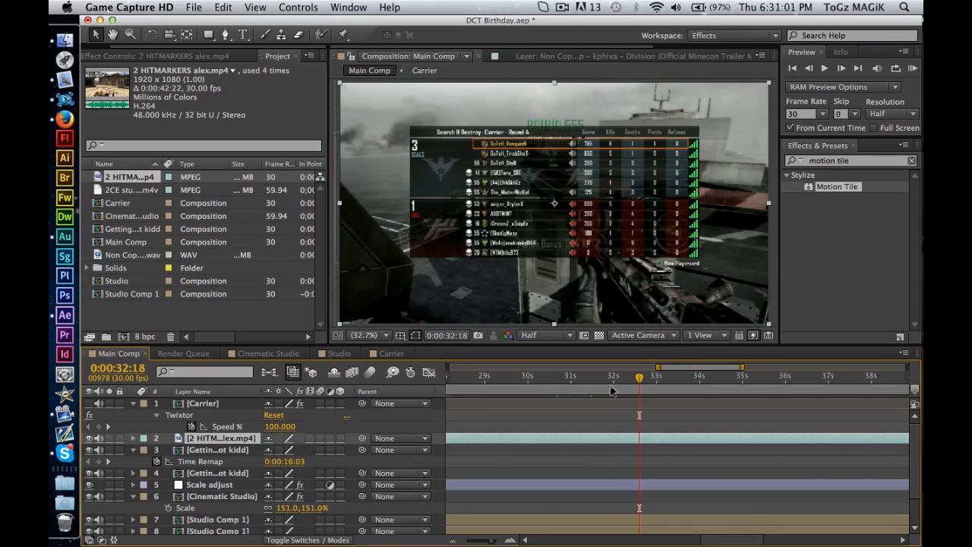
click(691, 379)
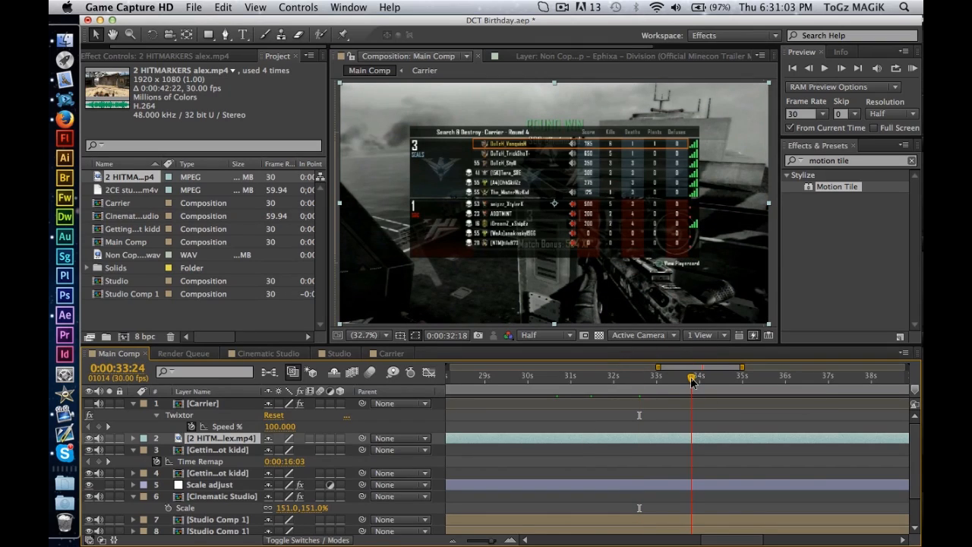
click(718, 378)
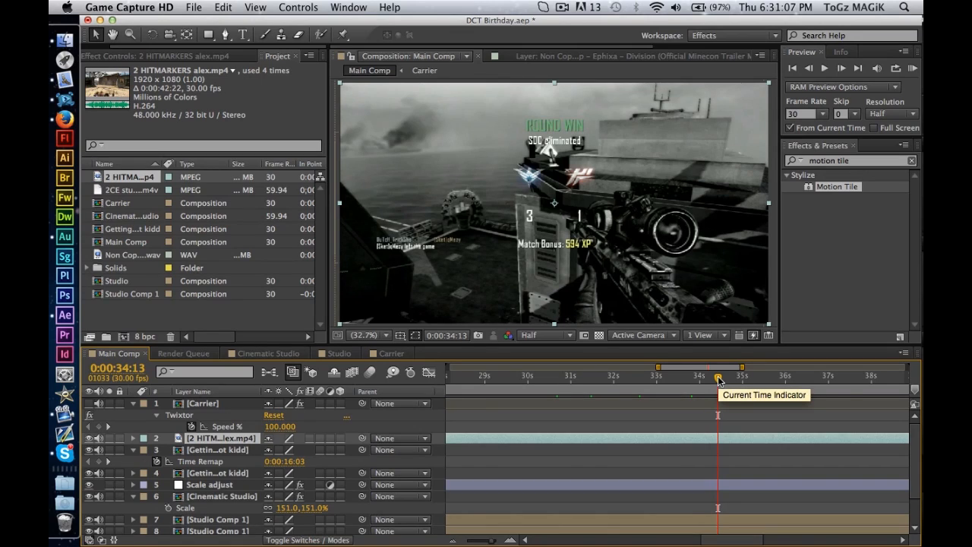
click(741, 377)
click(767, 377)
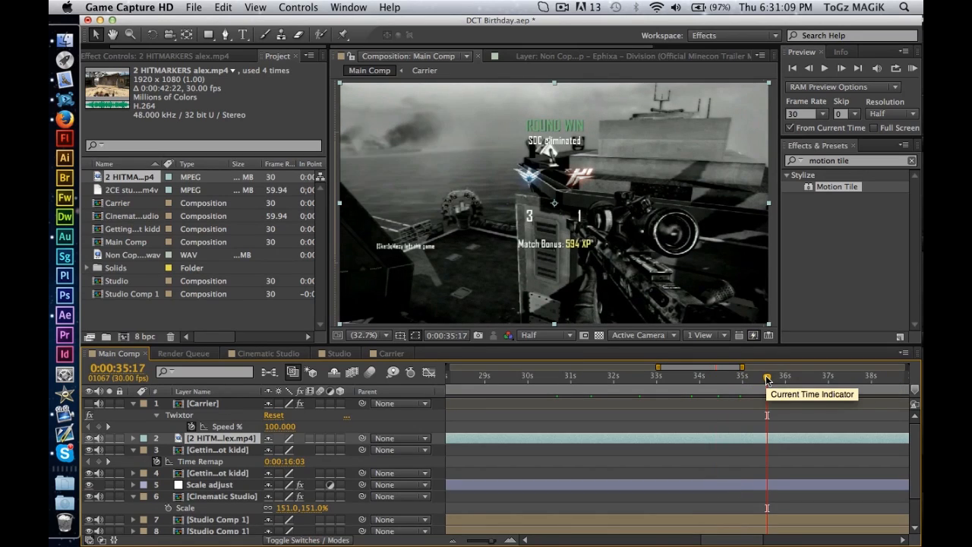
click(784, 377)
click(812, 378)
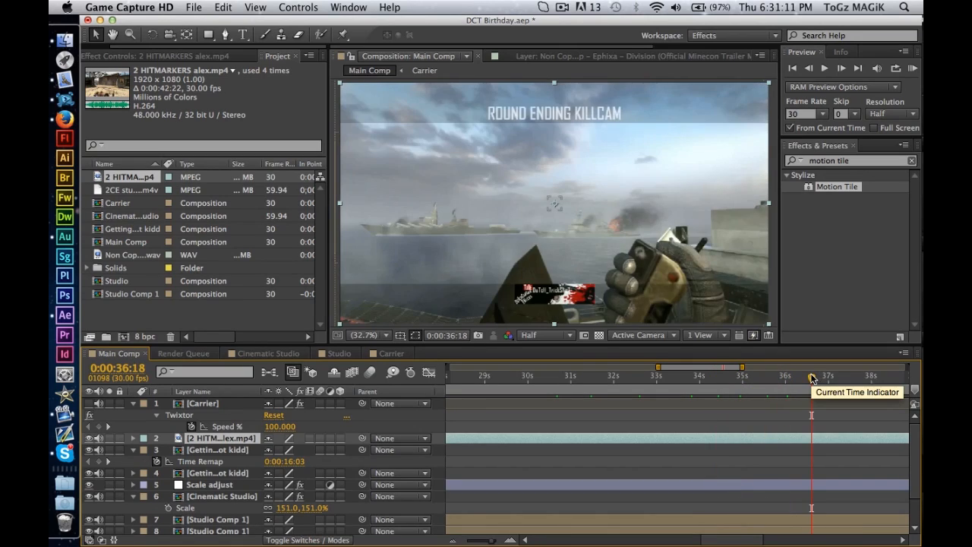
Step frame by frame to the first Round Ending Killcam frame at 0:00:36:12 and apply Freeze Frame to the 2 HITMARKERS layer.
click(810, 69)
click(809, 68)
click(809, 68)
click(810, 68)
click(810, 69)
click(810, 70)
click(810, 70)
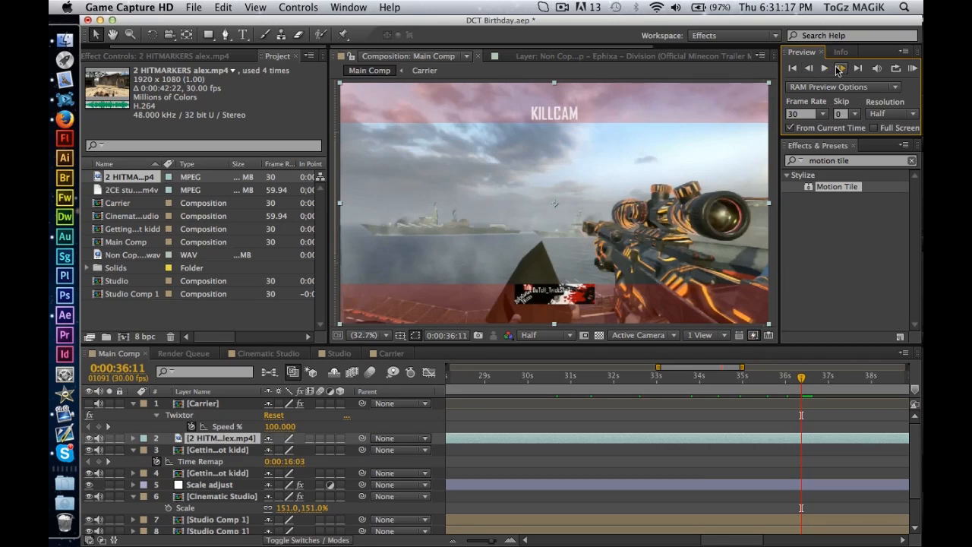
click(839, 68)
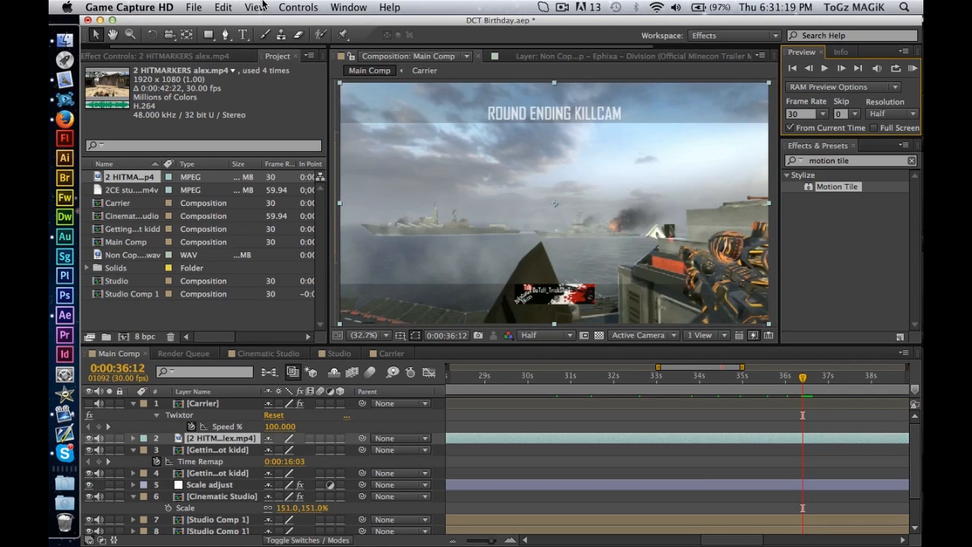
click(301, 6)
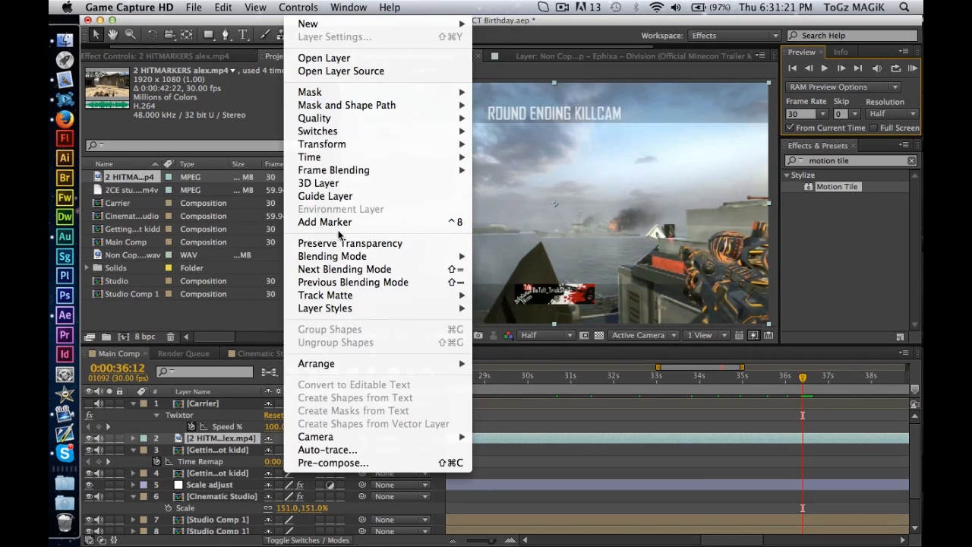
click(506, 199)
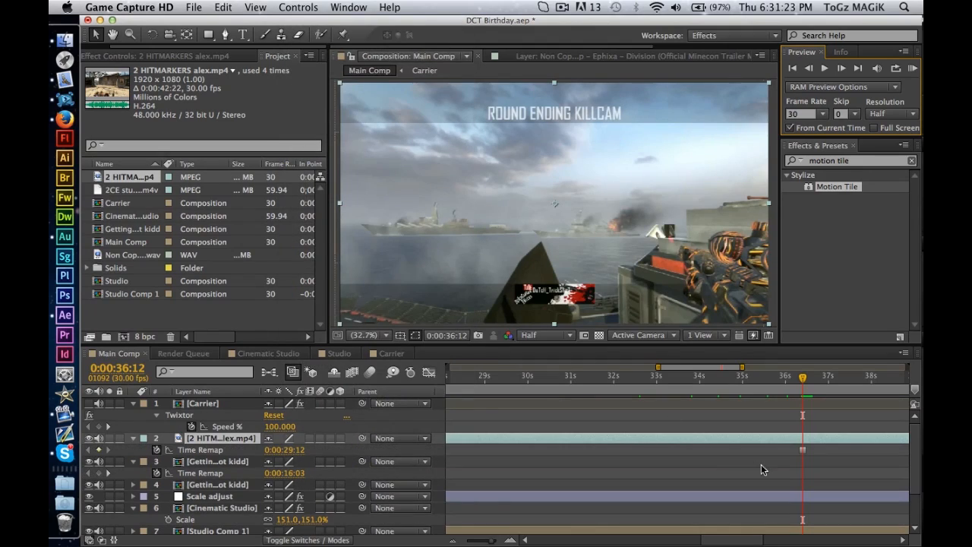
Trim the frozen 2 HITMARKERS layer to span only from 0:00:43:02 to 0:00:43:18.
click(788, 473)
key(minus)
key(minus)
key(minus)
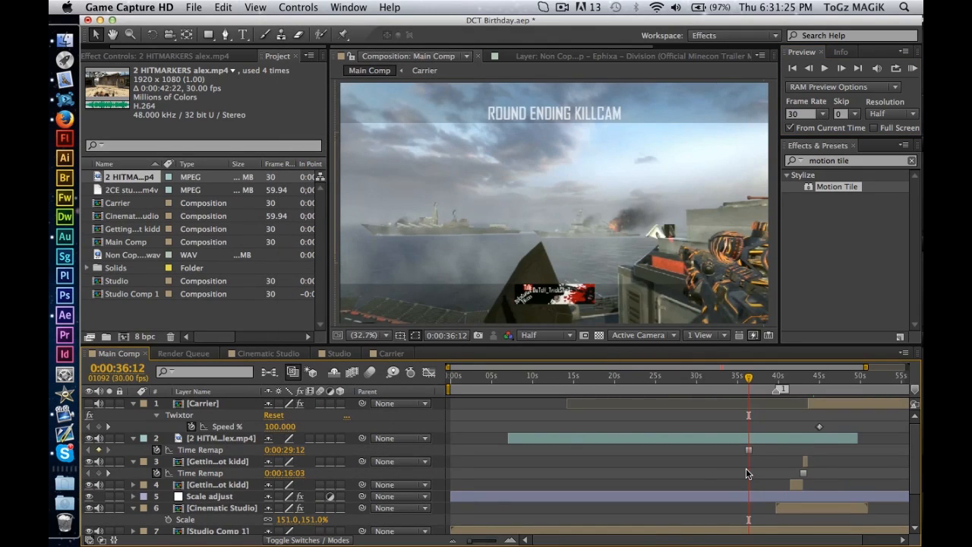
drag(509, 439, 675, 439)
click(809, 378)
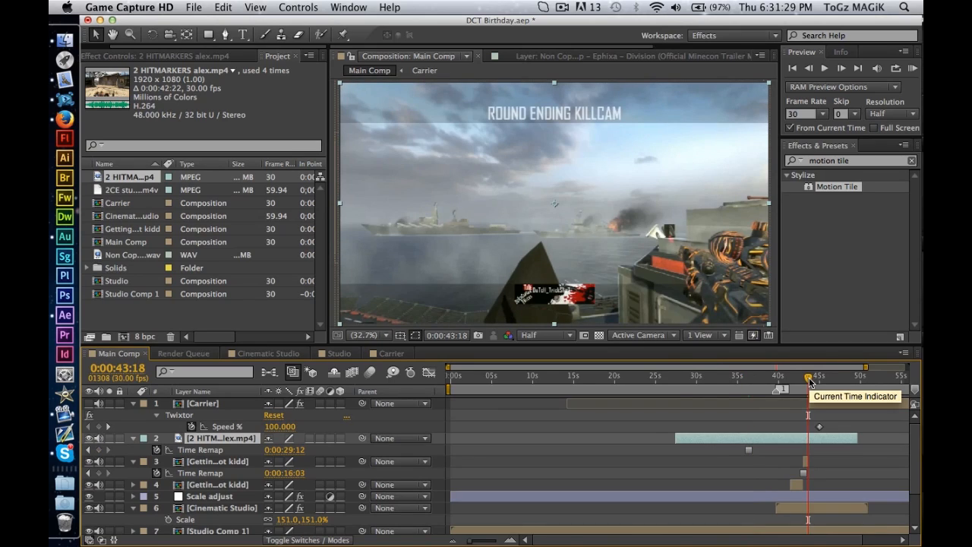
key(equal)
key(equal)
key(equal)
key(alt+bracketright)
drag(809, 378, 791, 378)
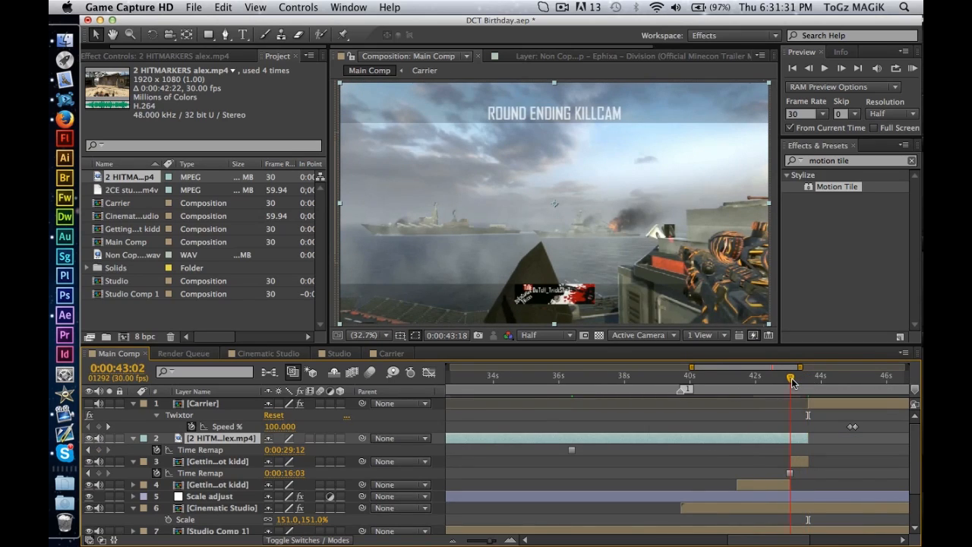
key(alt+bracketleft)
click(840, 480)
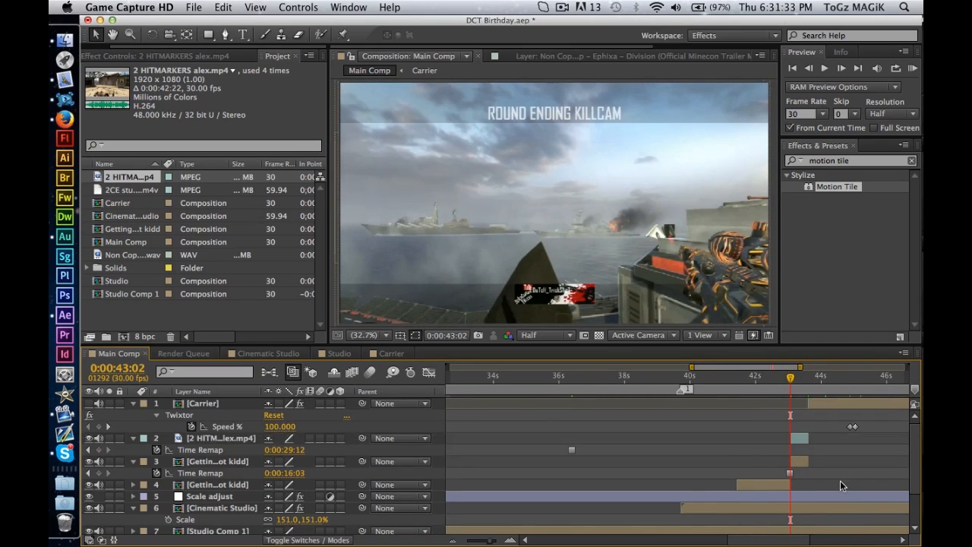
Turn the Carrier layer's visibility back on, preview the playback around the frozen section, and return to 0:00:43:00.
key(space)
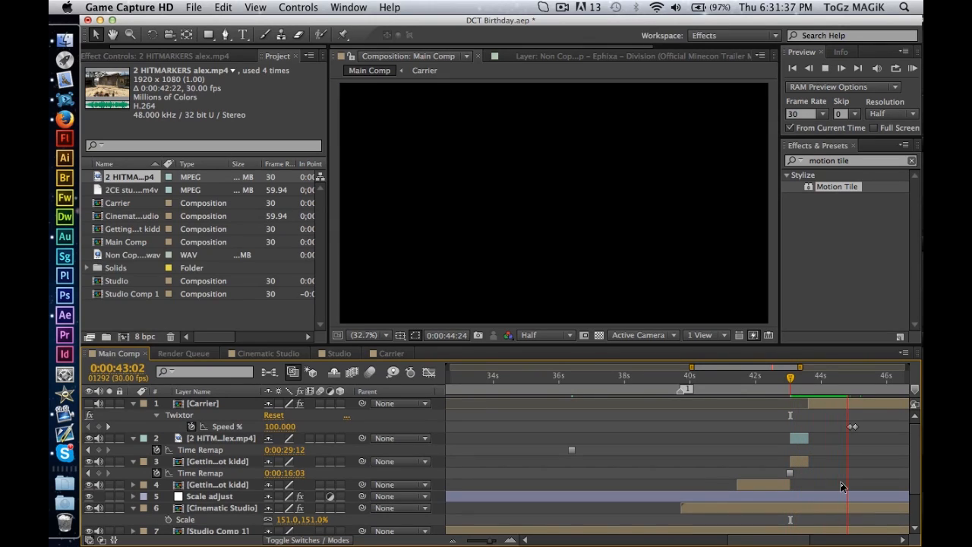
key(space)
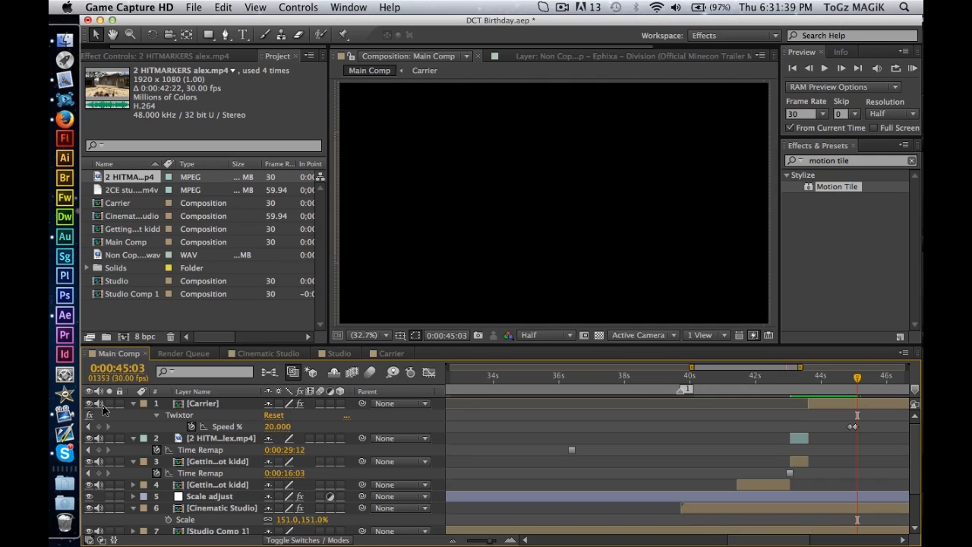
drag(838, 384, 827, 385)
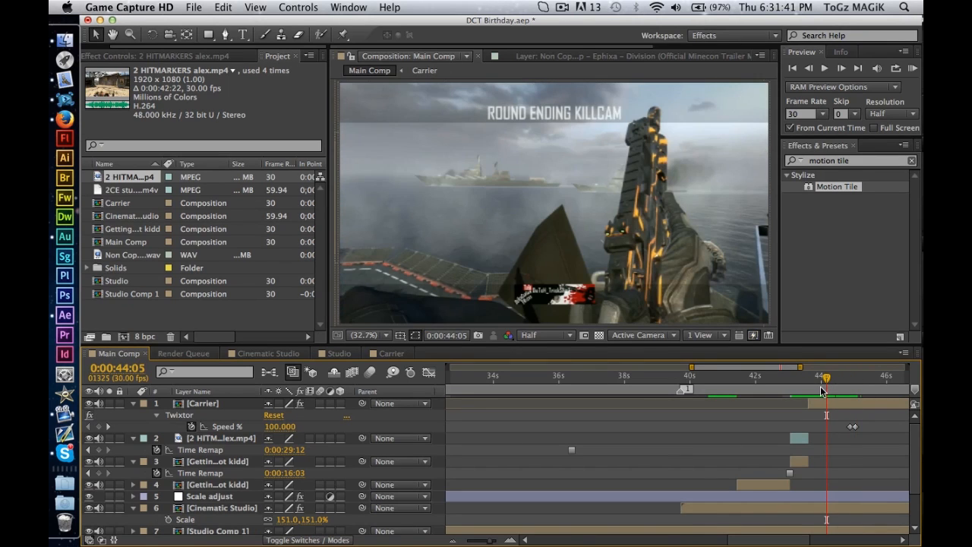
key(space)
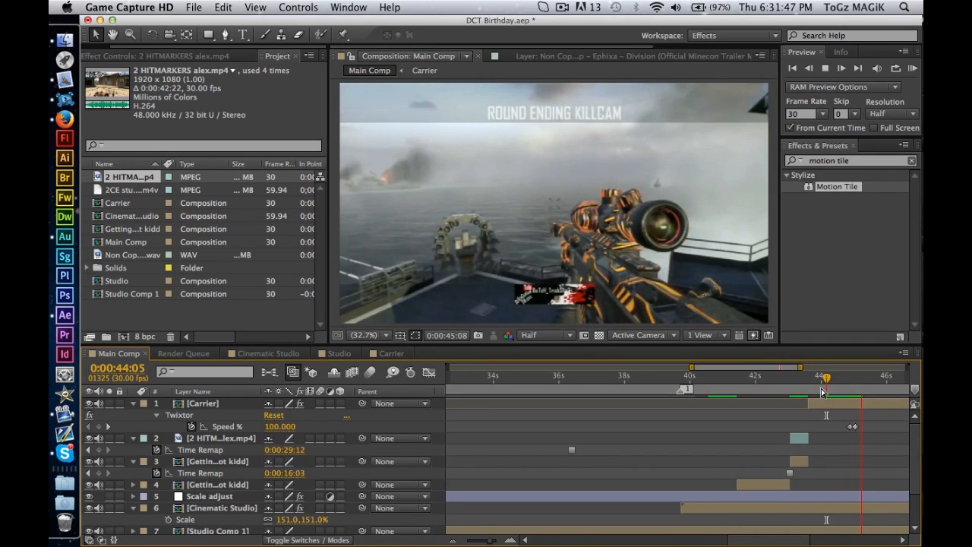
click(822, 392)
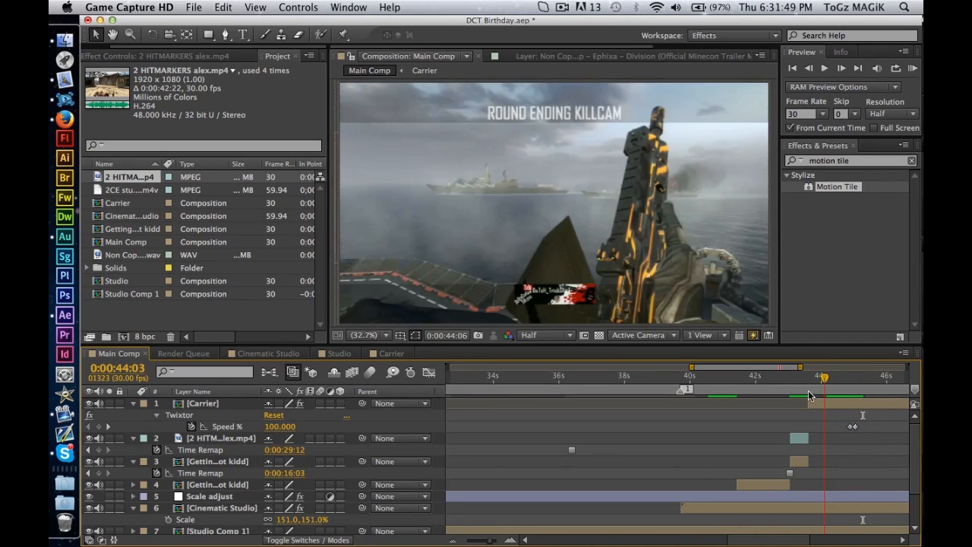
drag(809, 395, 787, 405)
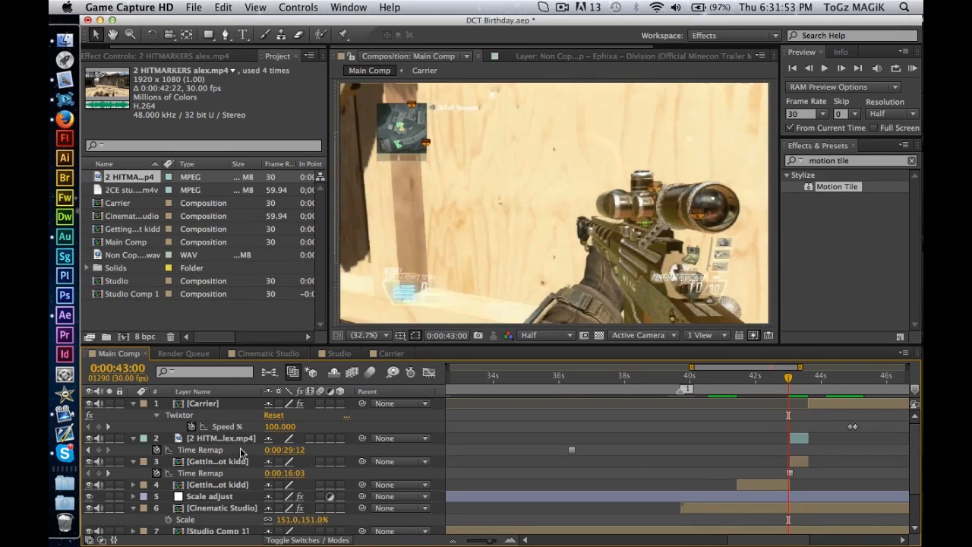
Go to 0:00:43:02 with the frozen 2 HITMARKERS layer selected and activate the Pen tool for masking.
click(215, 439)
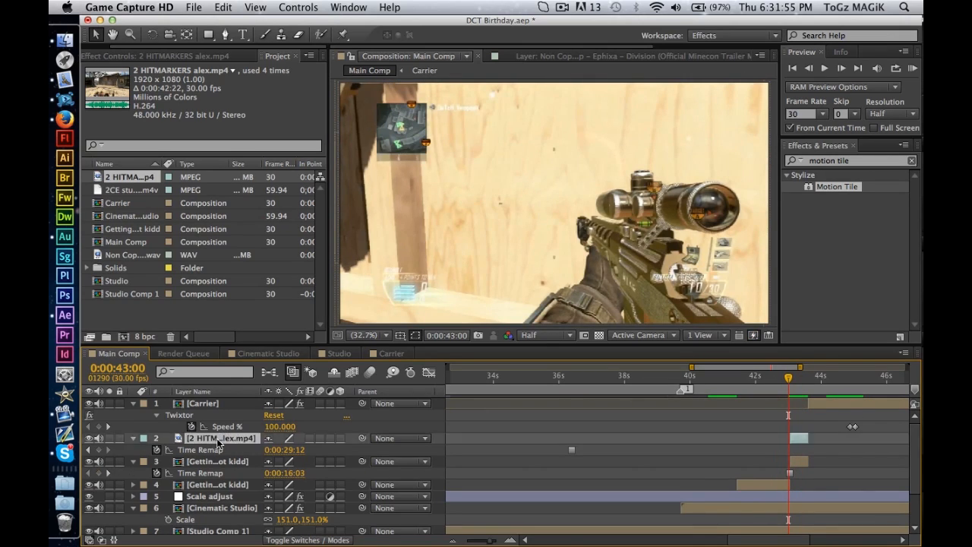
click(790, 376)
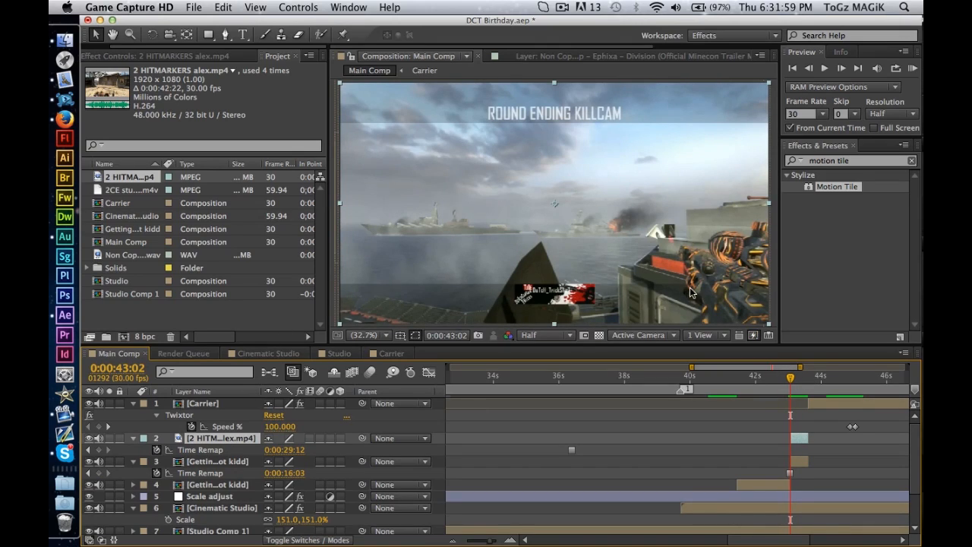
click(588, 334)
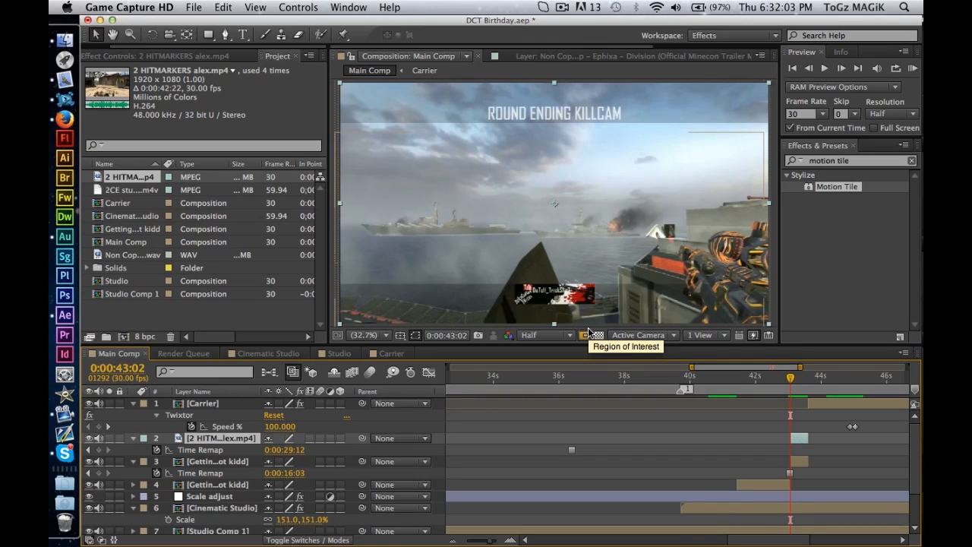
click(588, 334)
click(225, 34)
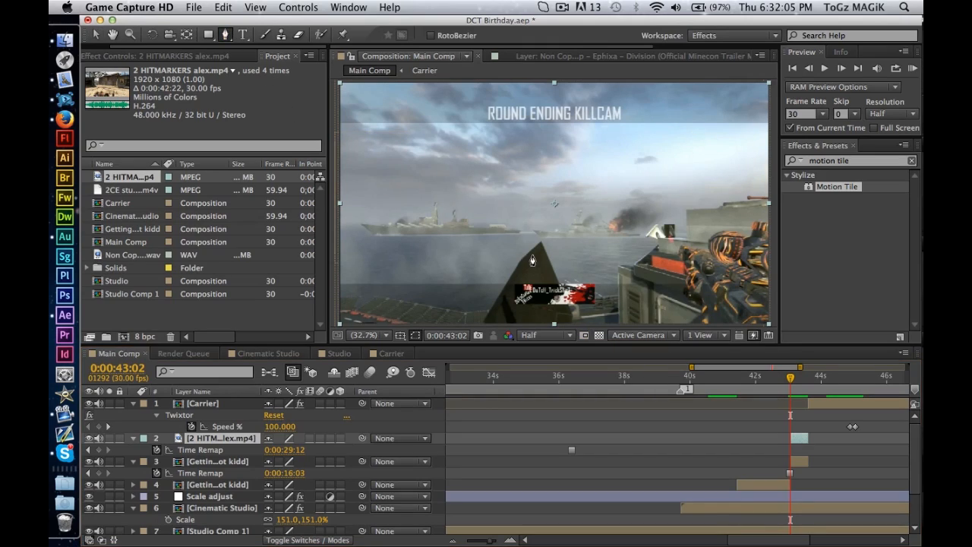
Rename the frozen 2 HITMARKERS layer to right.
click(228, 441)
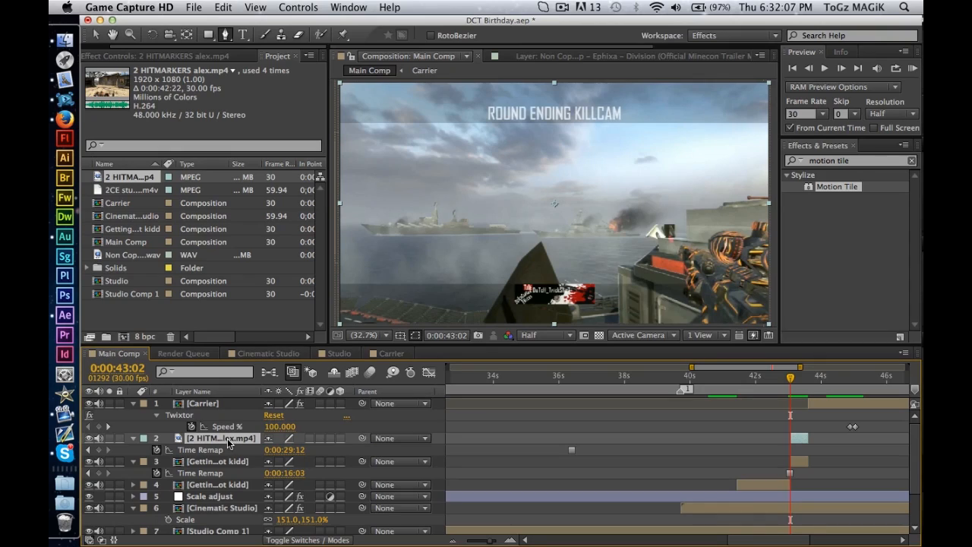
key(Return)
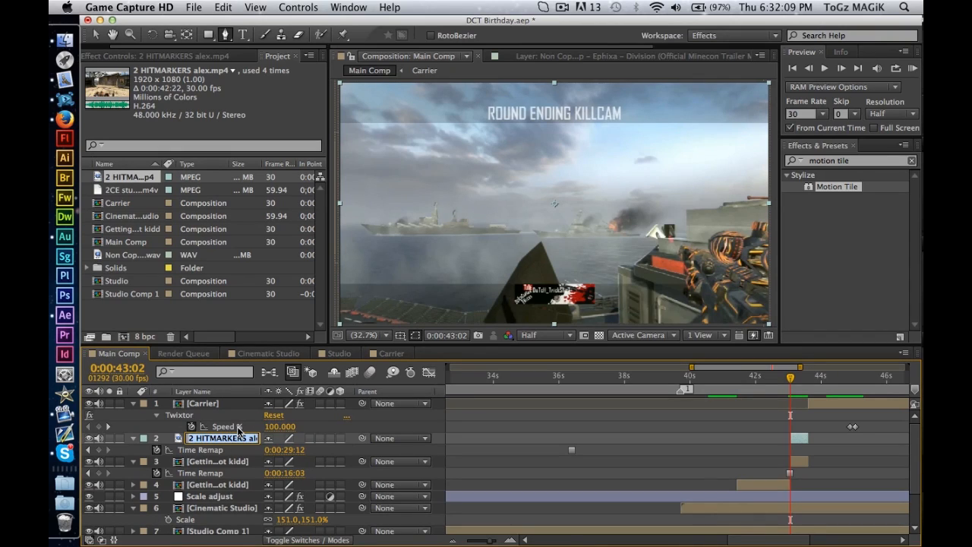
text(right)
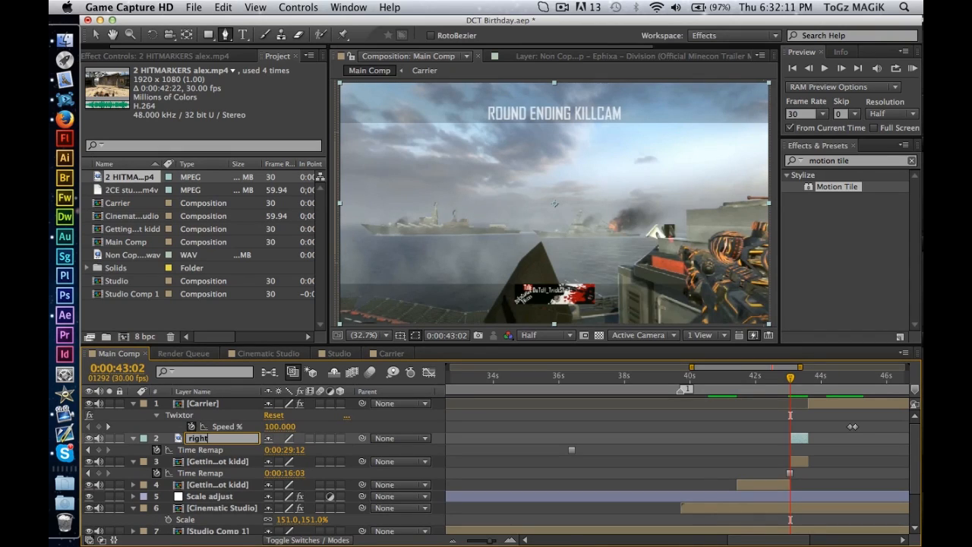
key(Return)
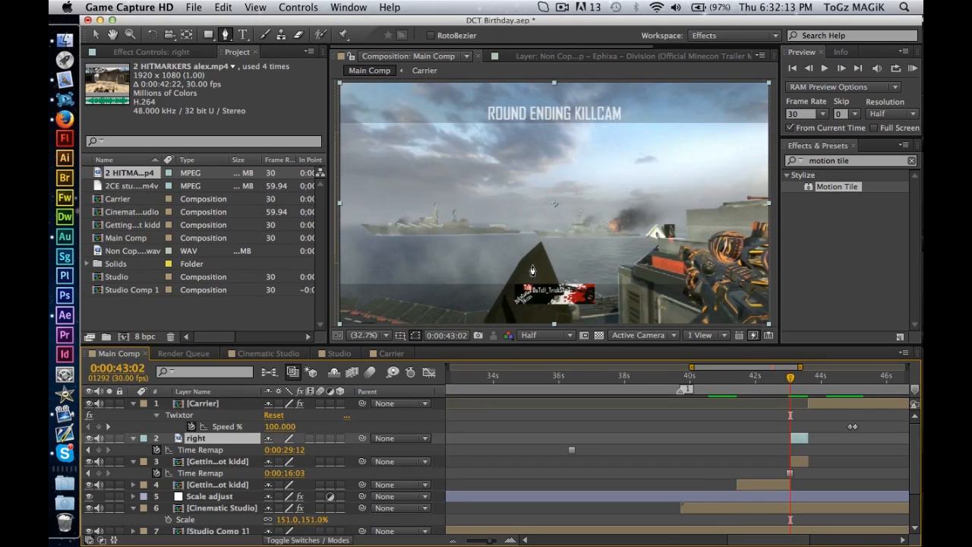
Maximize the composition view and frame the lower part of the Round Ending Killcam picture up close.
key(grave)
key(h)
drag(697, 426, 741, 345)
drag(433, 281, 393, 370)
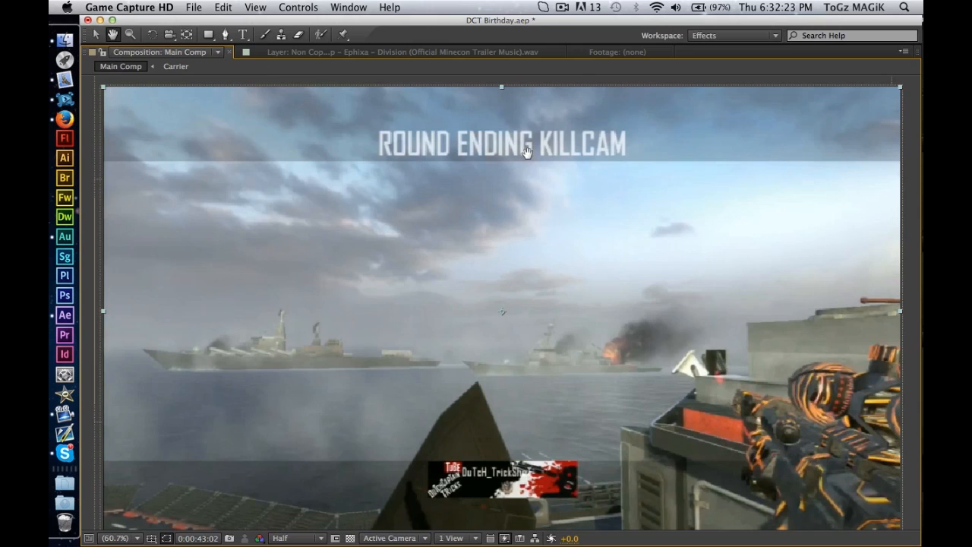
drag(604, 383, 594, 309)
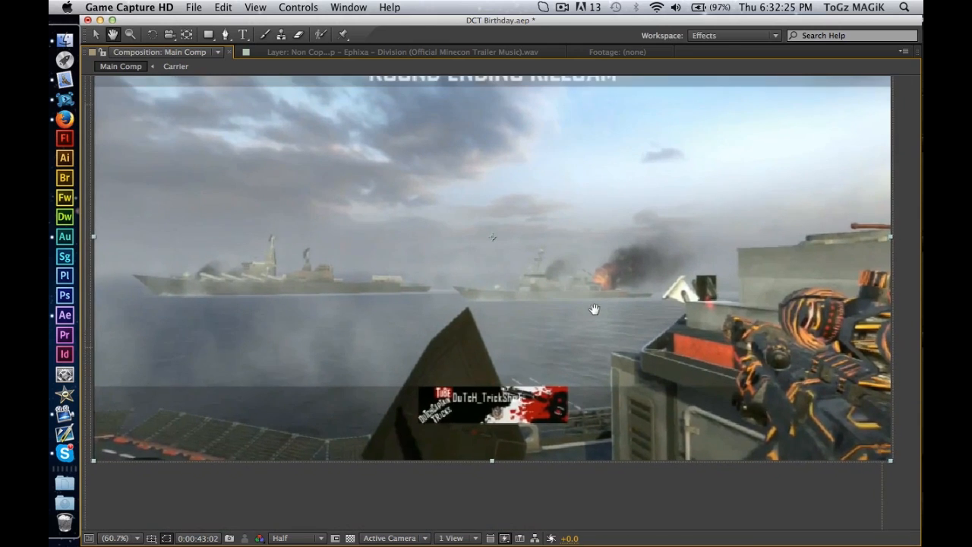
key(v)
click(567, 6)
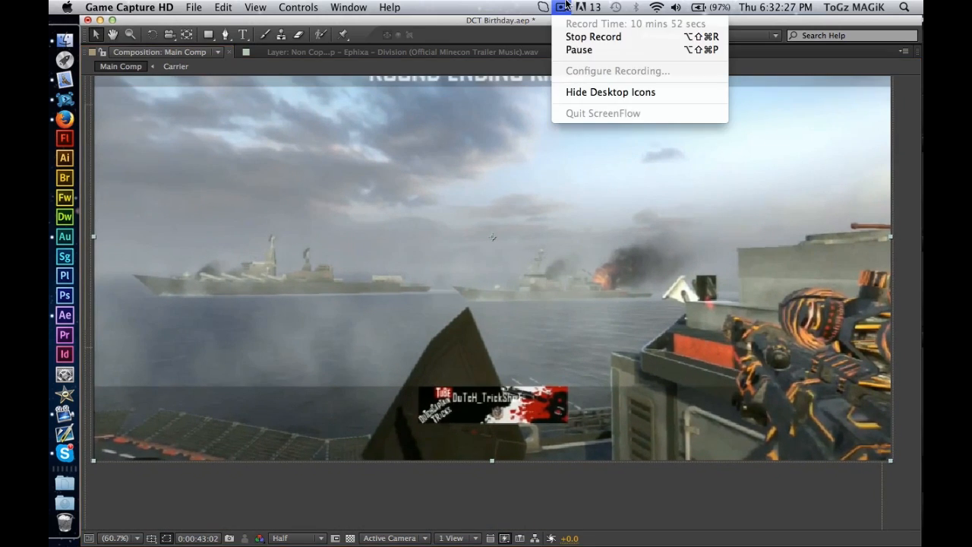
click(580, 50)
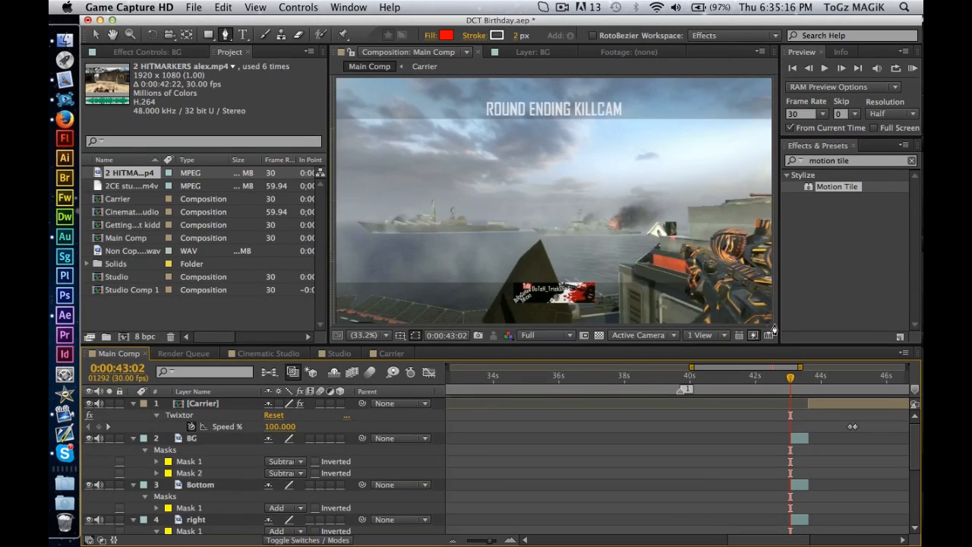
Examine the mask outlines of the right, Bottom and BG layers and toggle layer visibility to check the separate cut-outs.
click(215, 522)
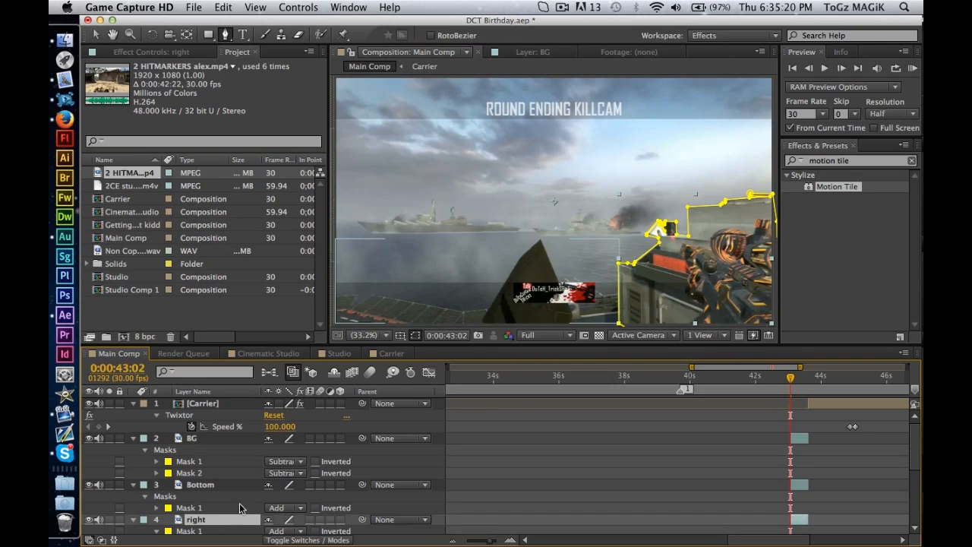
click(230, 486)
click(202, 439)
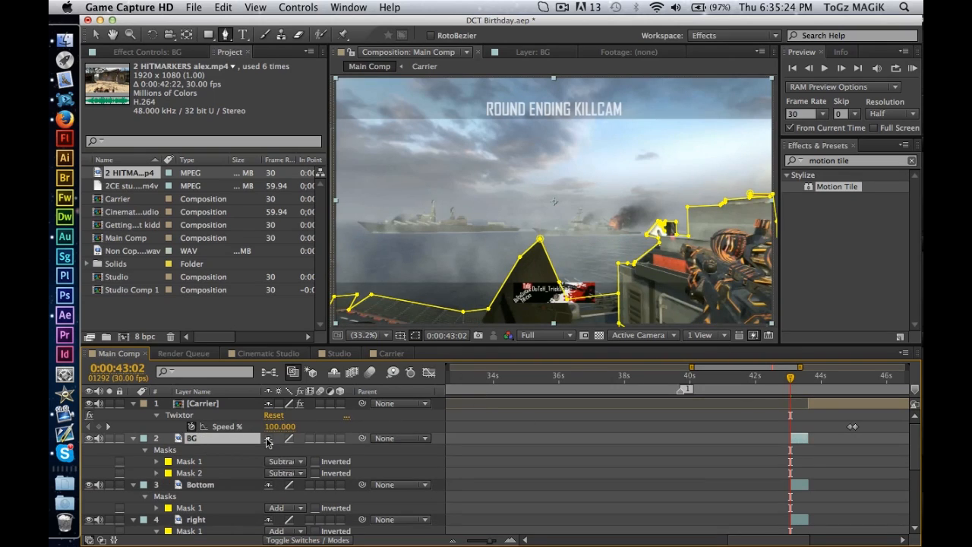
click(88, 484)
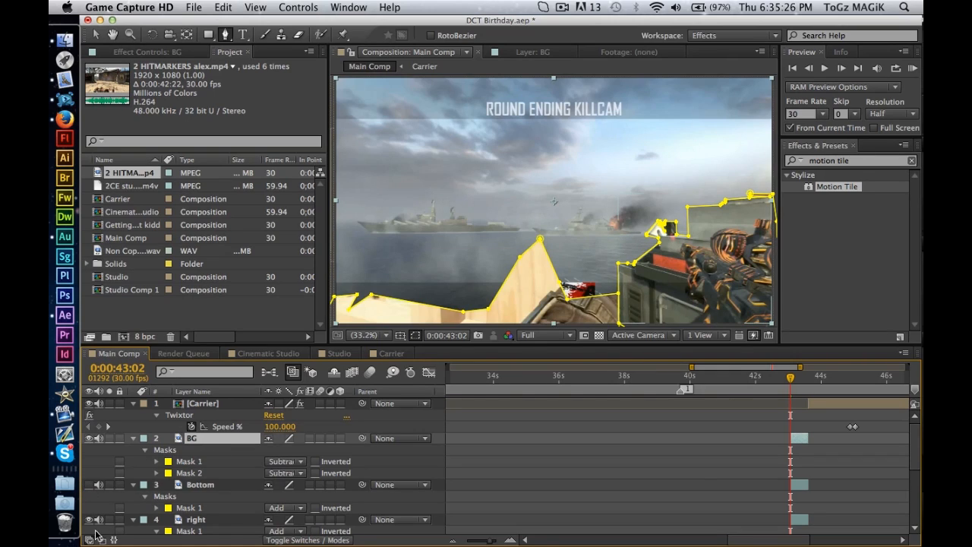
click(89, 520)
click(89, 520)
click(94, 472)
click(88, 485)
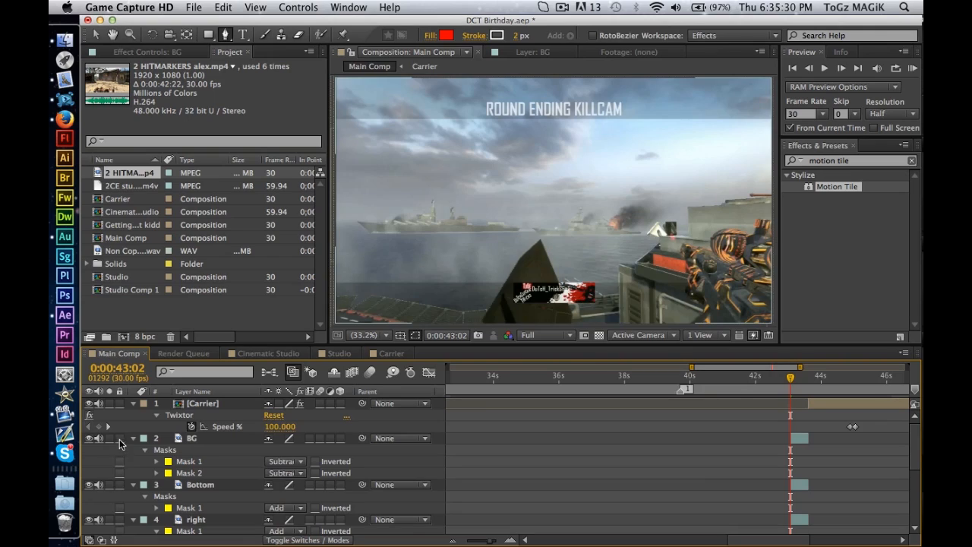
Solo the BG, Bottom and right layers one at a time to check each cut-out on its own.
click(113, 439)
click(113, 439)
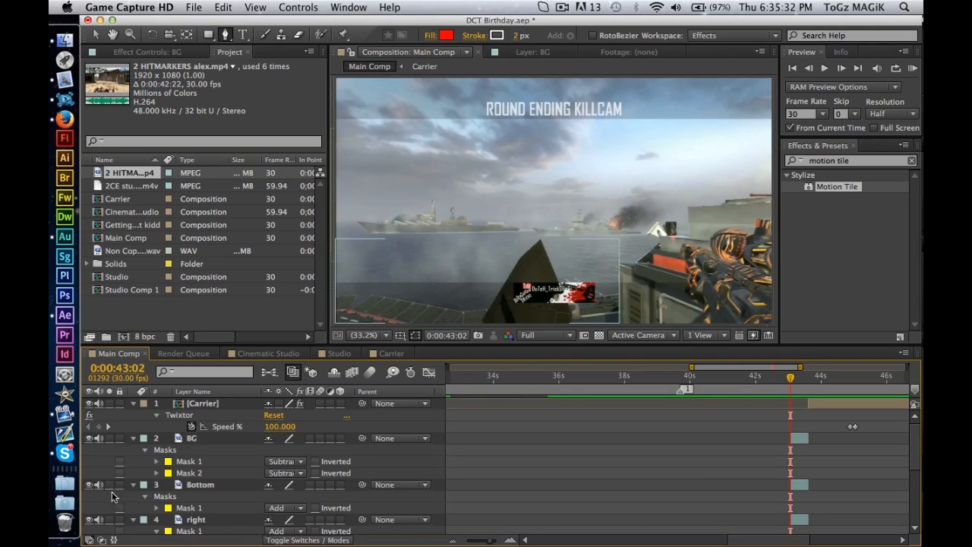
click(113, 487)
click(113, 487)
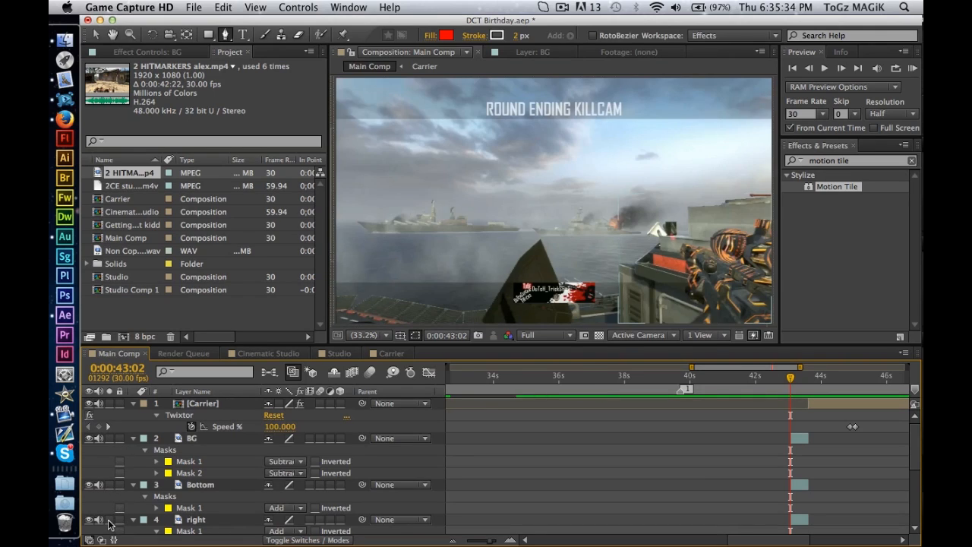
click(114, 520)
click(114, 519)
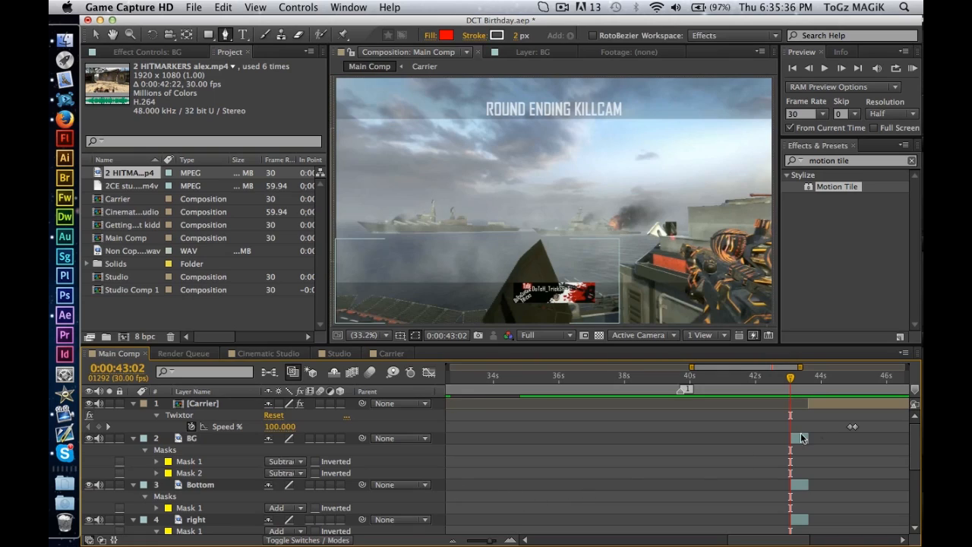
Collapse the mask properties of the BG, Bottom and right layers and reveal the Position property of all three.
click(133, 438)
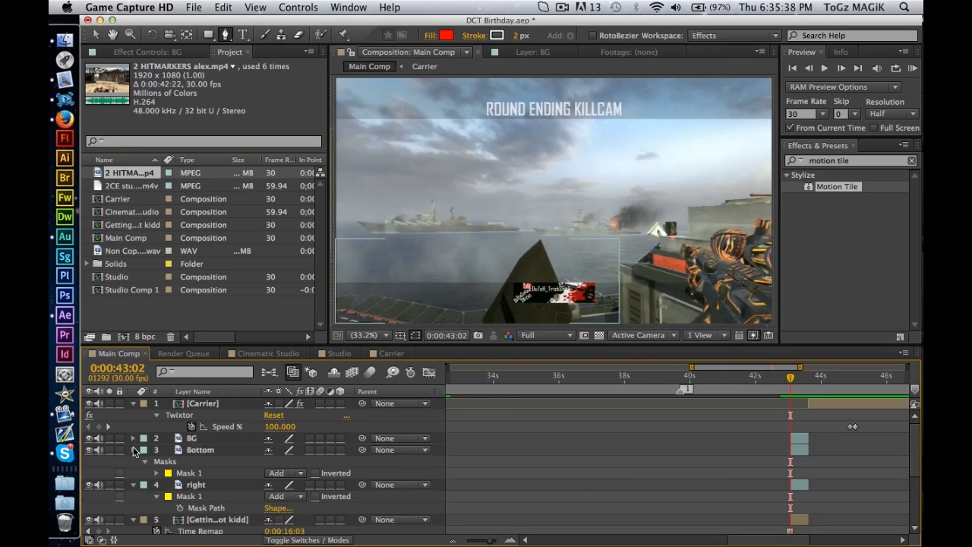
click(133, 449)
click(135, 461)
key(equal)
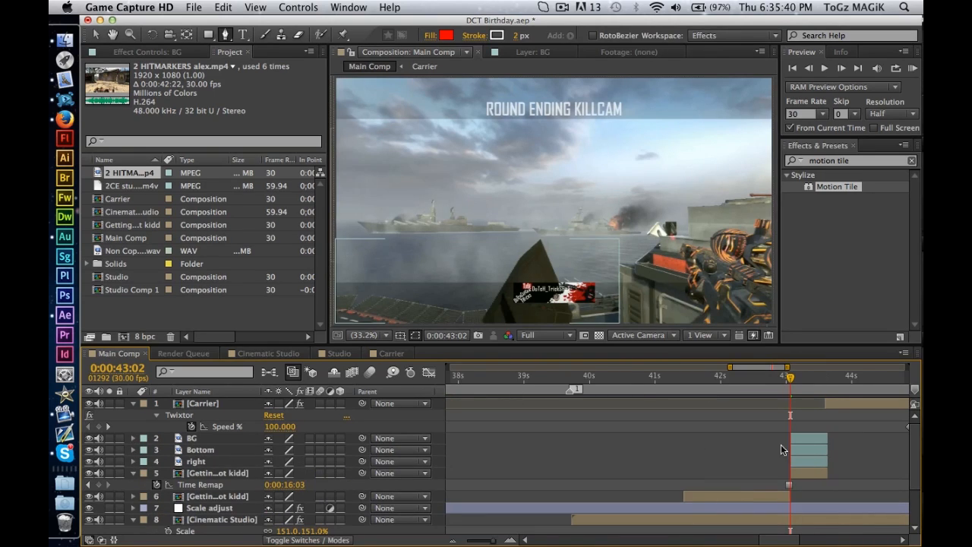
click(219, 460)
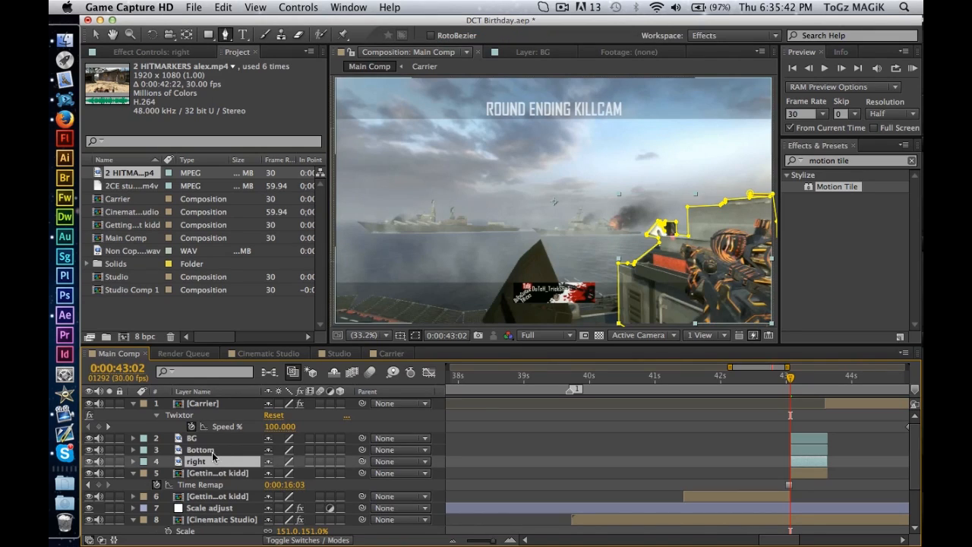
shift+click(219, 439)
key(p)
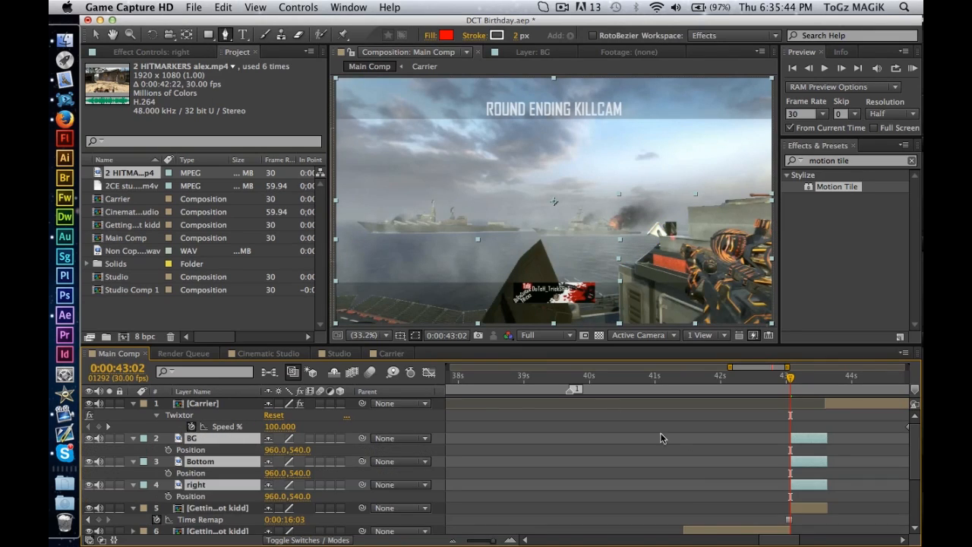
Extend the starts of the BG, Bottom and right layers to 0:00:42:23 and keyframe their current Position there and at 0:00:43:18.
click(771, 382)
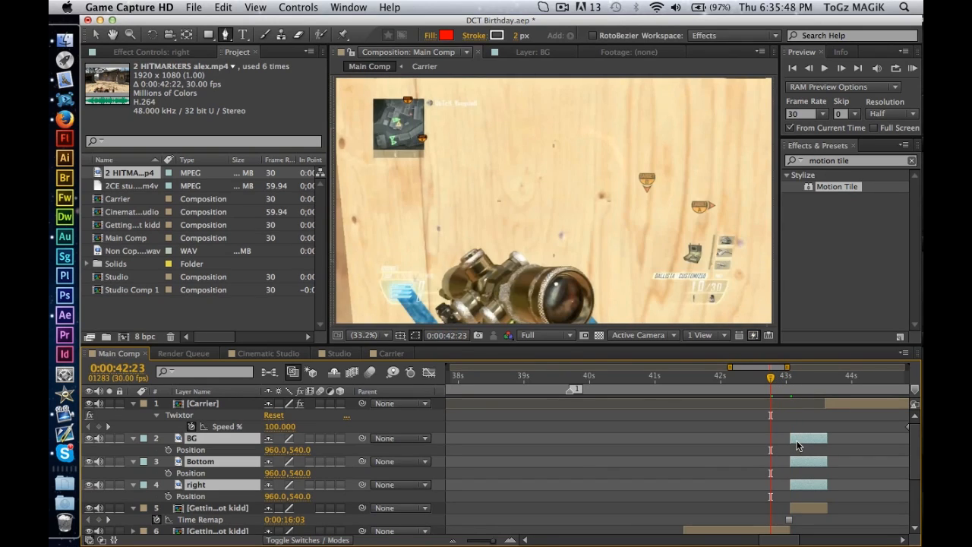
key(alt+bracketleft)
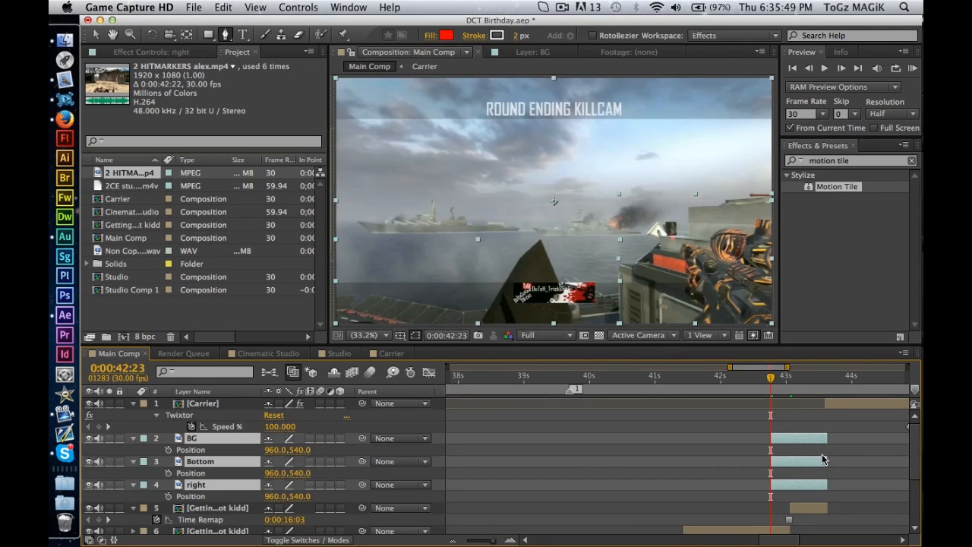
click(169, 497)
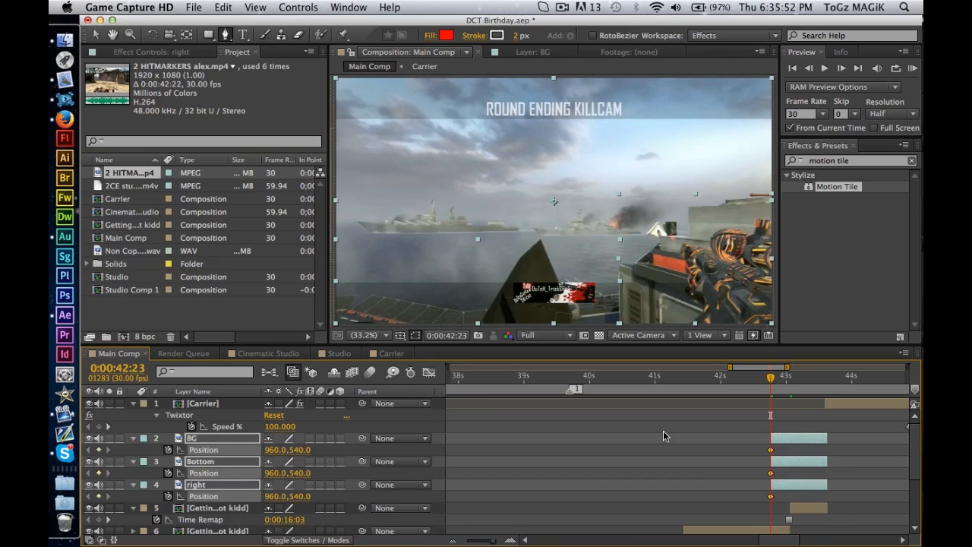
click(825, 378)
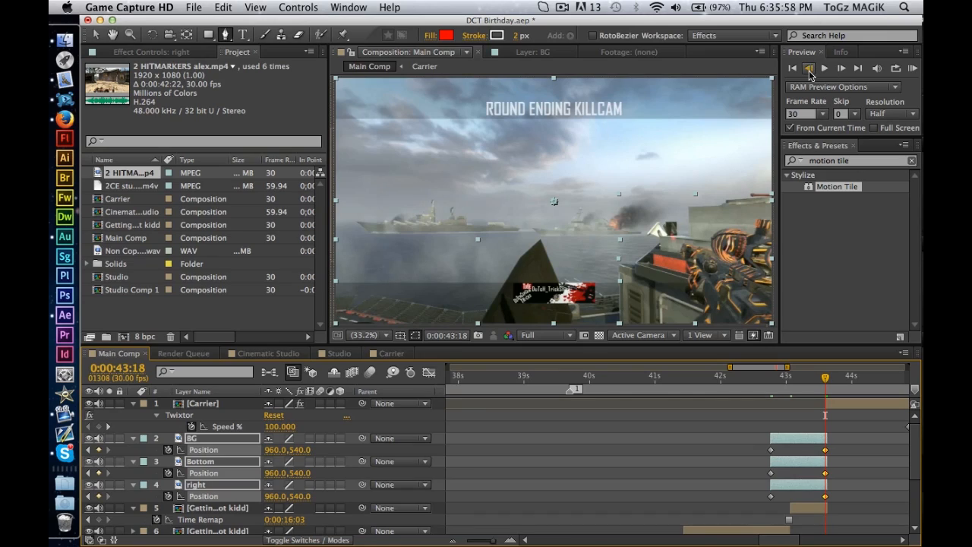
click(873, 448)
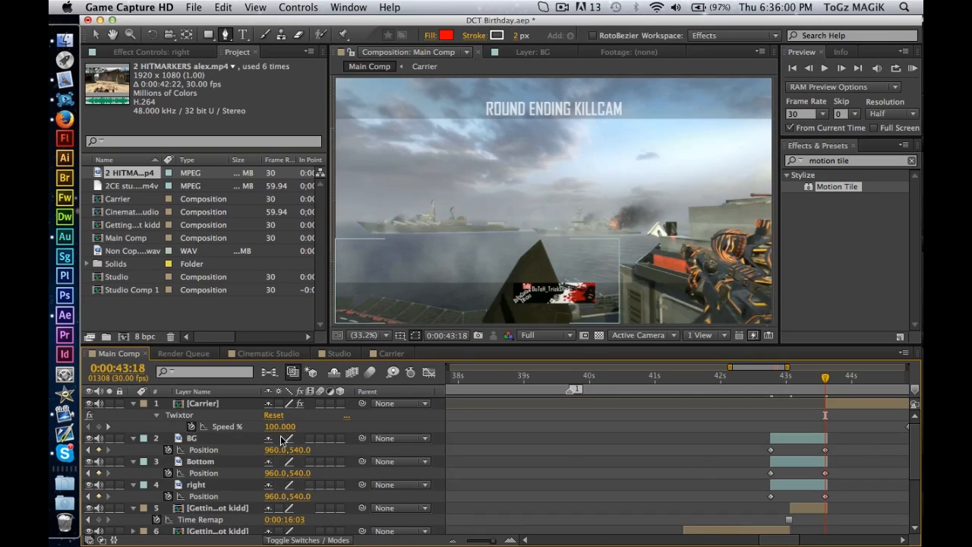
Set the BG layer's Position keyframe at 0:00:42:23 to 960, -493 so the sky starts above the frame.
click(89, 450)
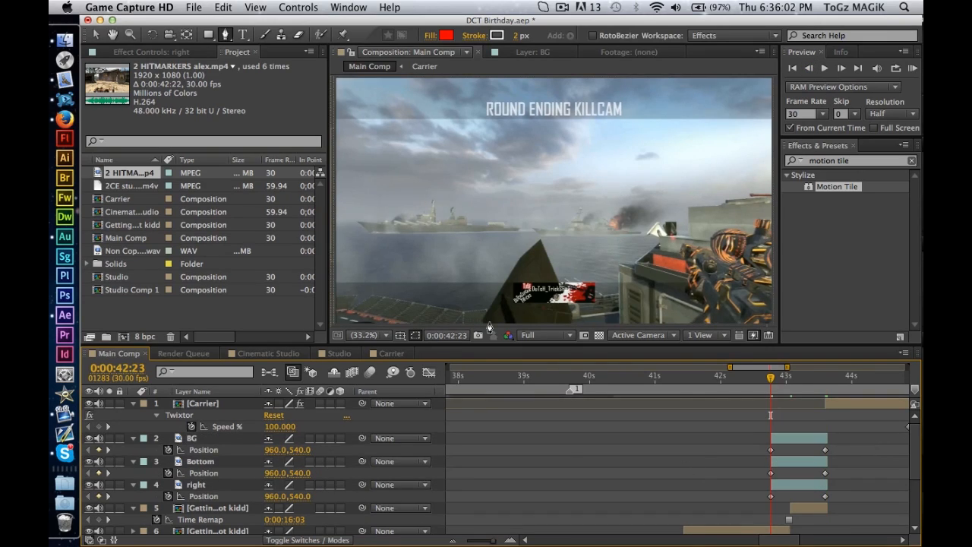
click(202, 443)
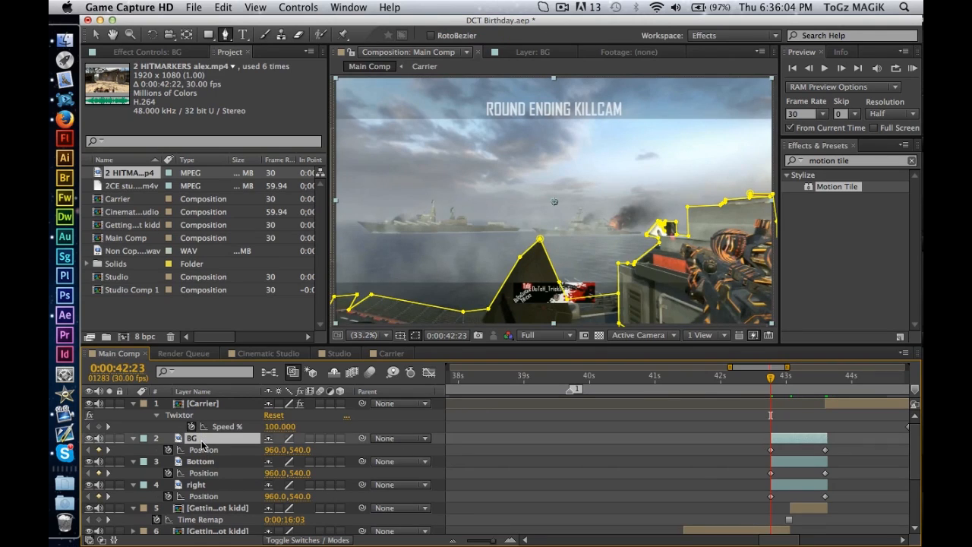
key(p)
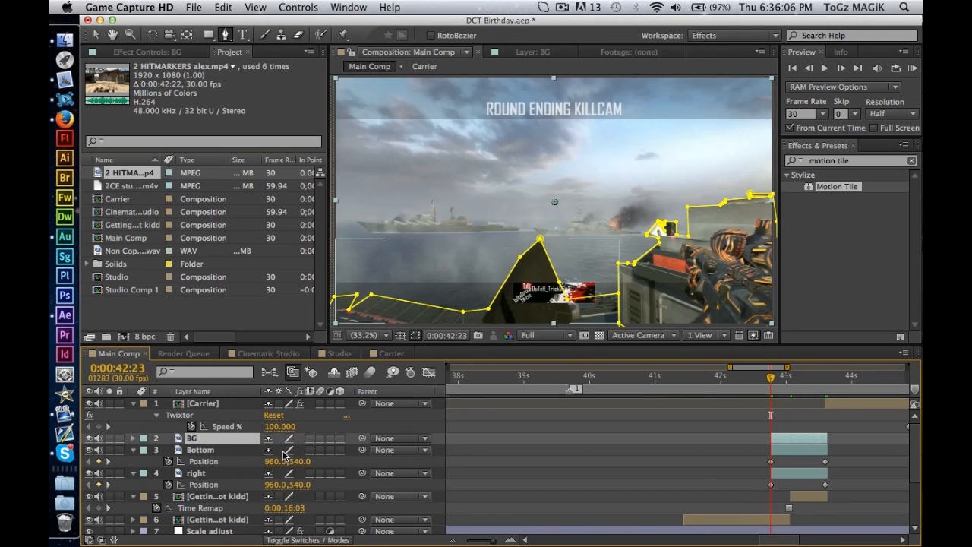
key(p)
drag(304, 452, 51, 426)
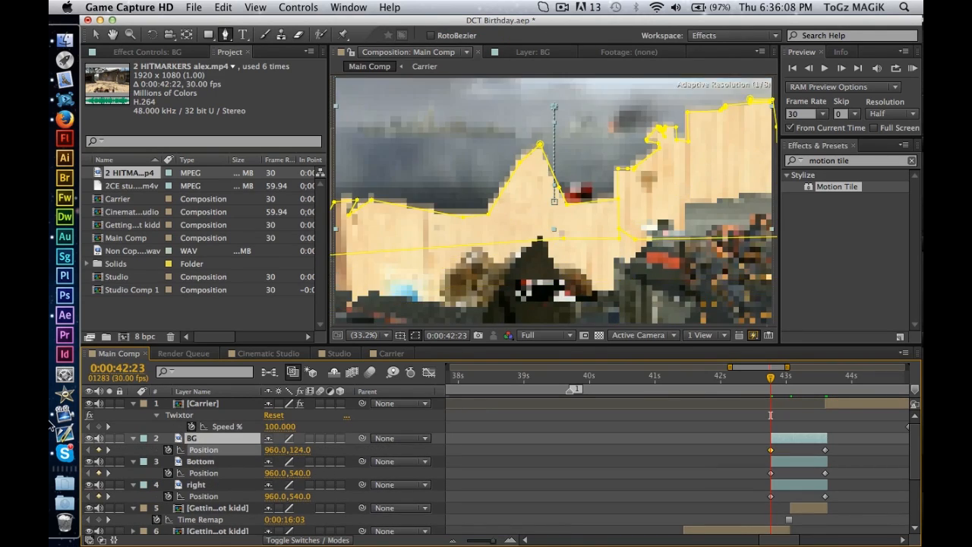
drag(306, 455, 237, 438)
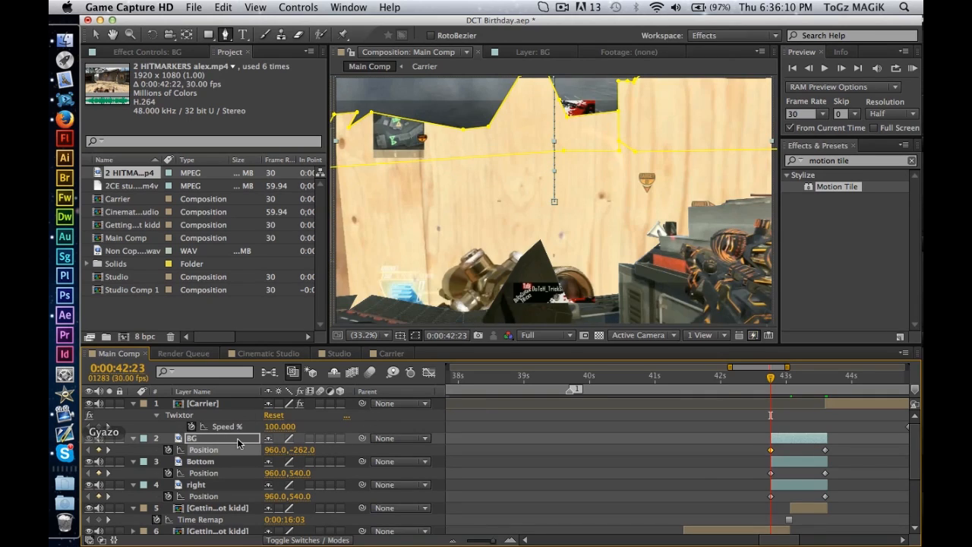
drag(304, 456, 124, 450)
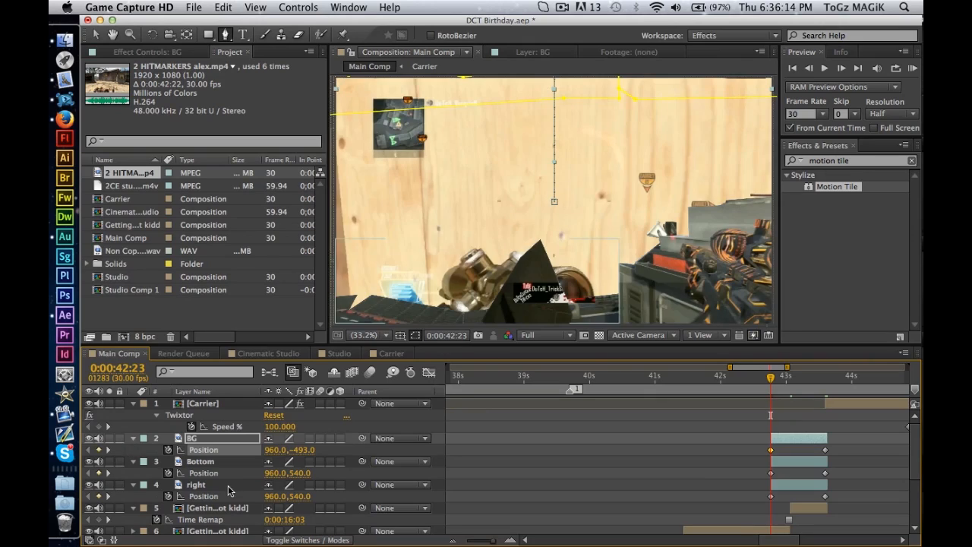
Set the starting Position at 0:00:42:23 to 960, 944 for the Bottom layer and 1656, 540 for the right layer.
drag(275, 472, 547, 485)
key(super+z)
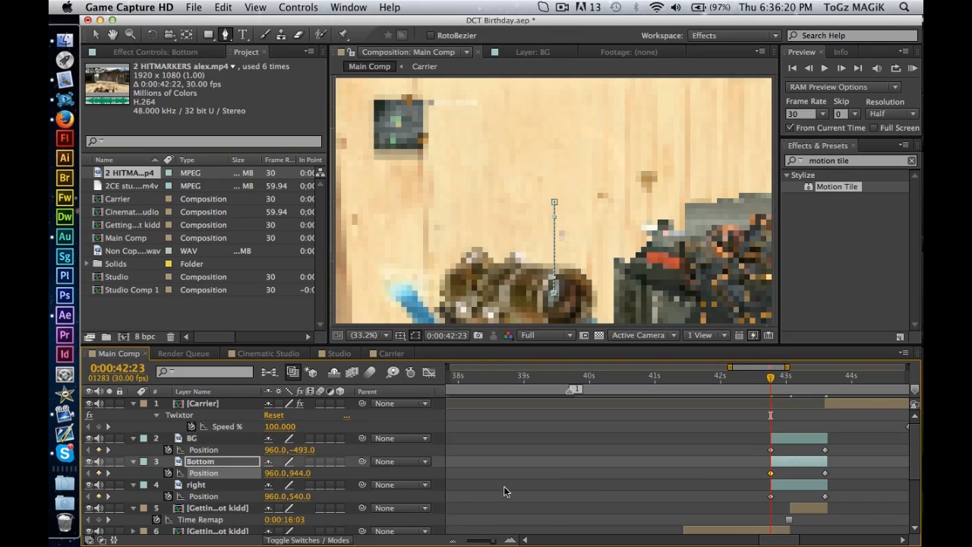
drag(272, 503, 720, 471)
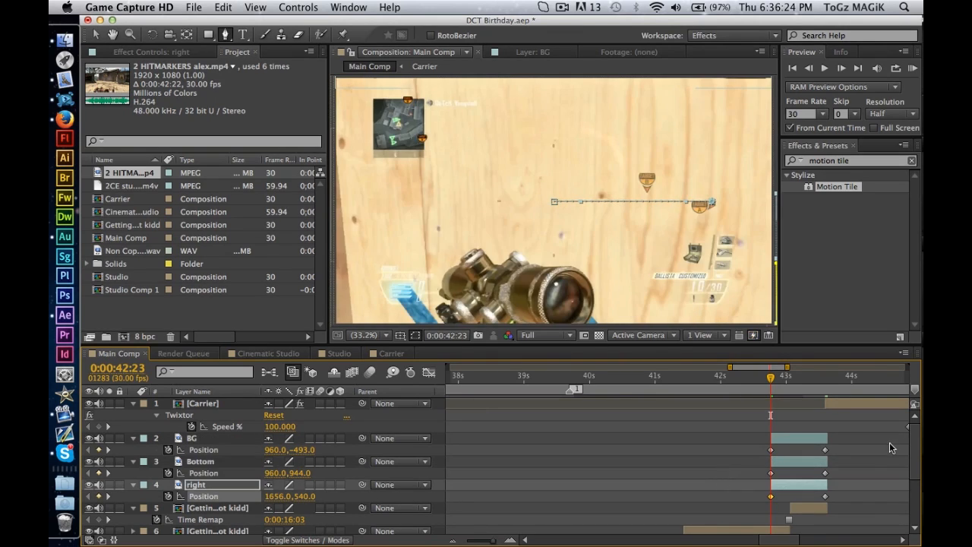
Deselect all layers and RAM preview the sliding pieces from 0:00:42:17.
key(super+shift+a)
click(758, 379)
click(914, 69)
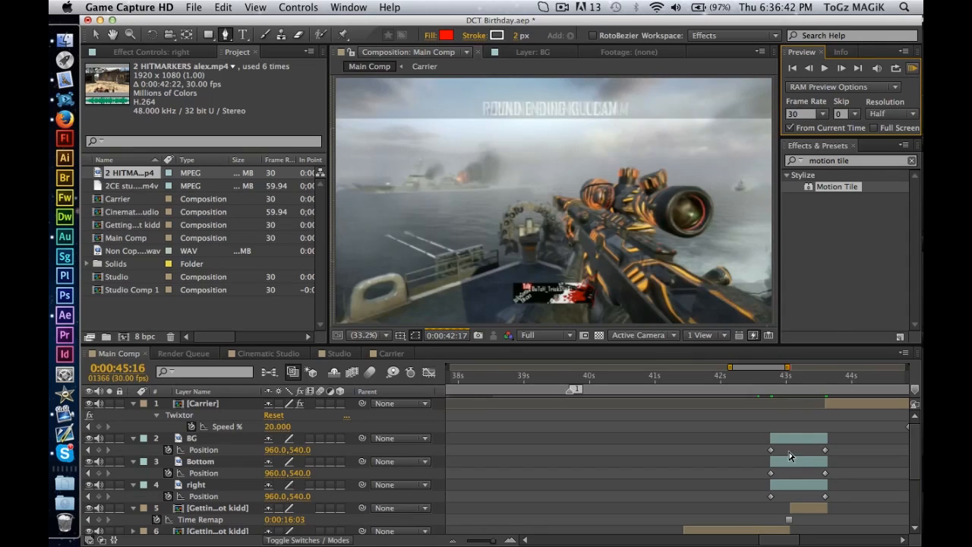
Shift the first Position keyframes of BG, Bottom and right to about 0:00:43:00 and preview the transition from 0:00:42:18.
drag(772, 450, 786, 496)
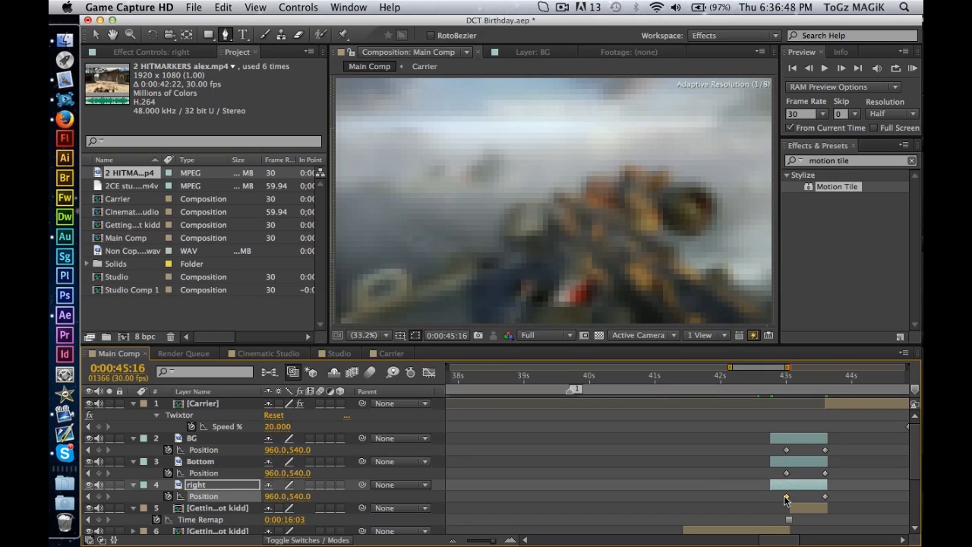
click(861, 494)
click(760, 377)
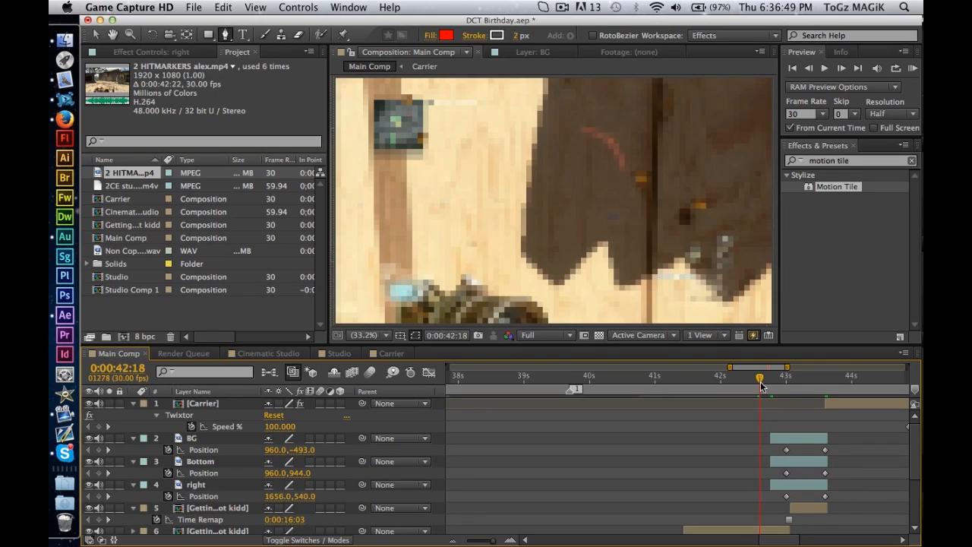
click(913, 68)
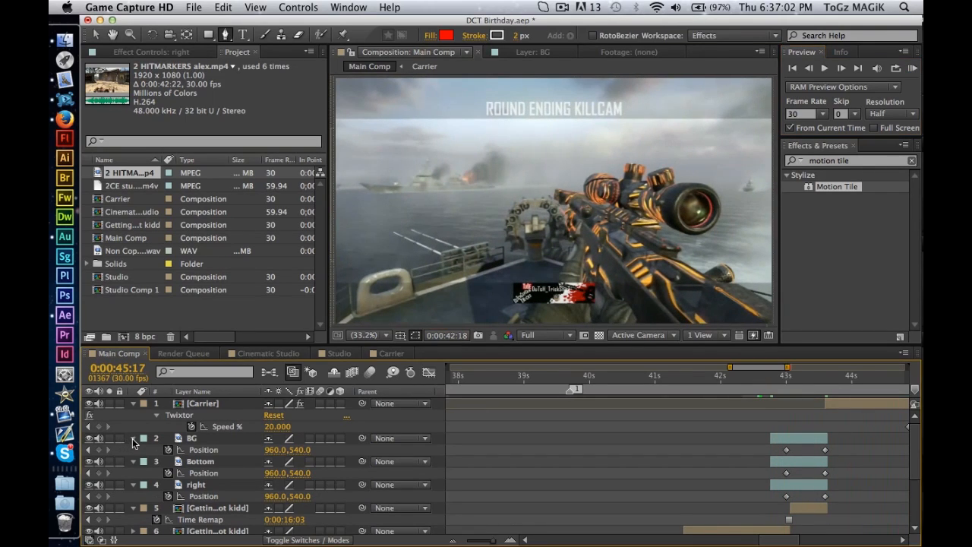
Collapse the revealed properties of the Carrier, BG, Bottom, right, Getting shot kidd and Cinematic Studio layers.
click(133, 438)
click(133, 404)
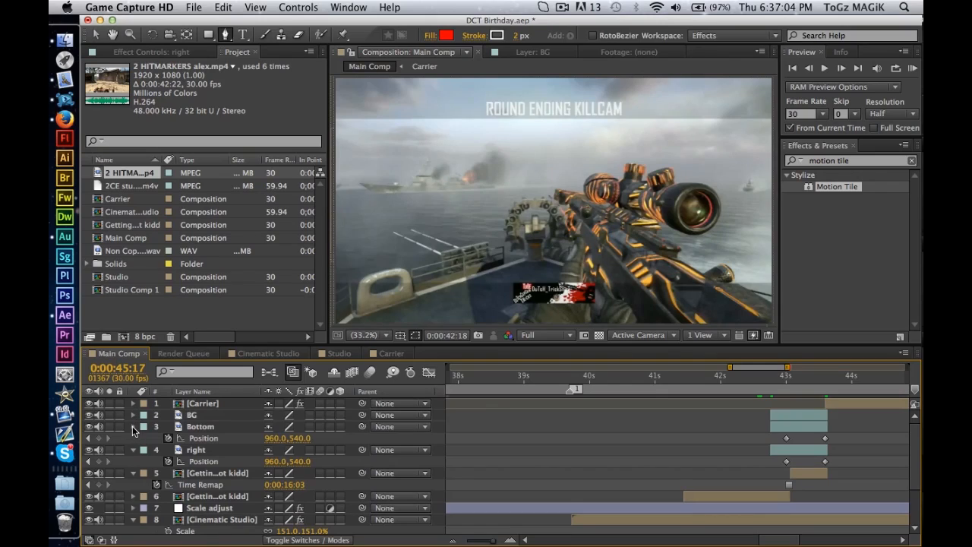
click(132, 426)
click(132, 438)
click(135, 450)
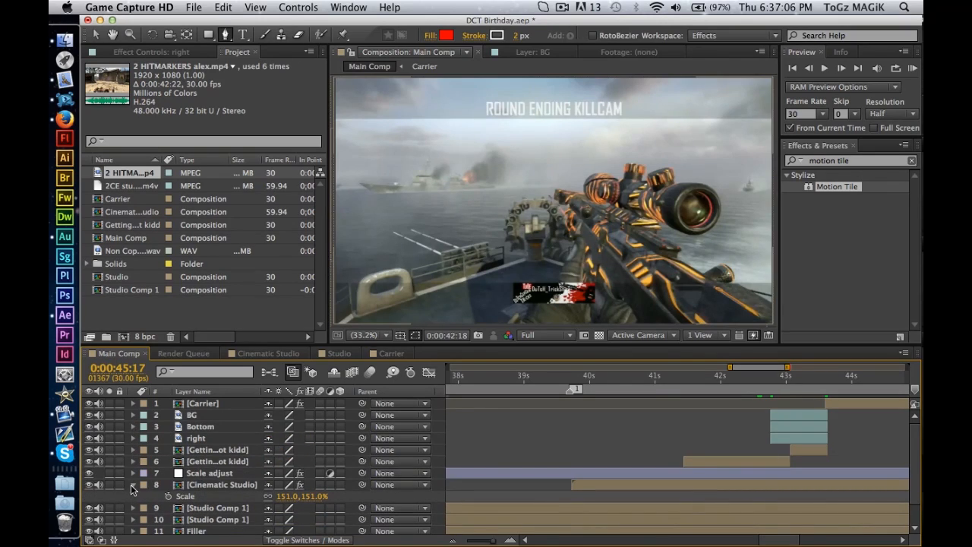
click(131, 484)
Add a Scale keyframe of 125% to the Carrier layer at 0:00:43:18.
drag(795, 391, 825, 390)
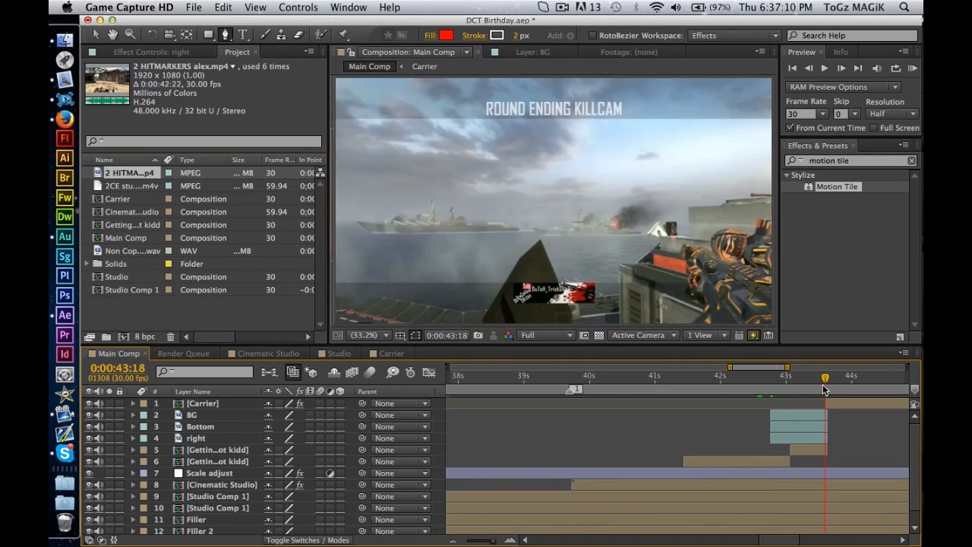
click(212, 406)
key(p)
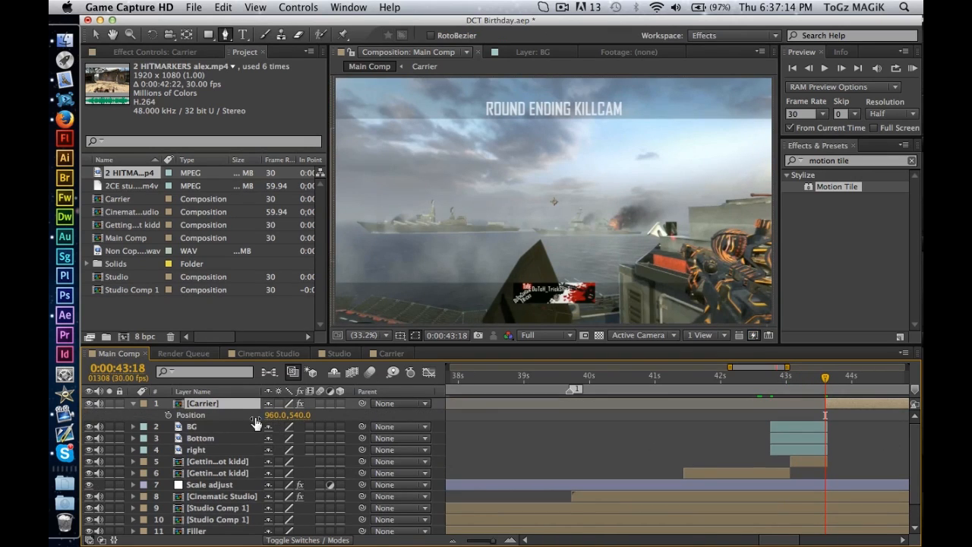
key(p)
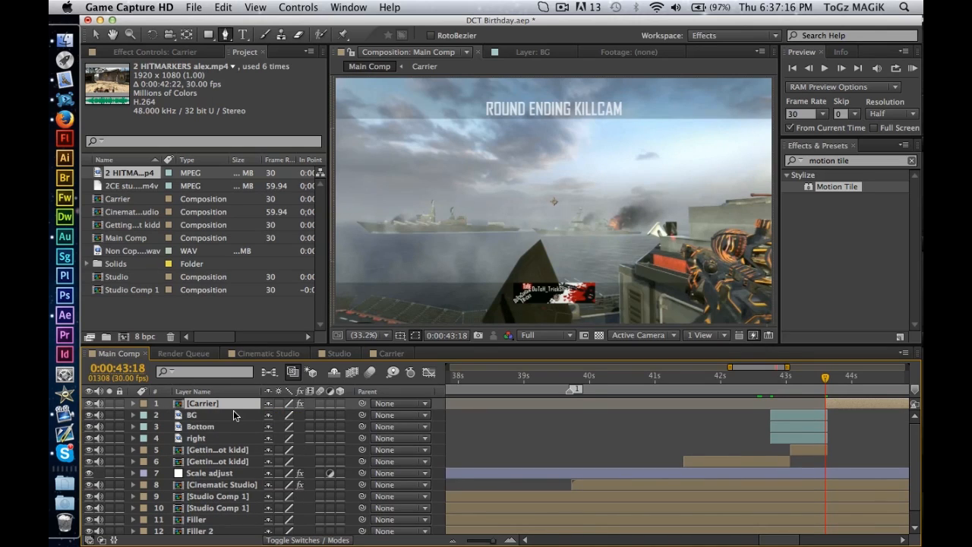
click(144, 52)
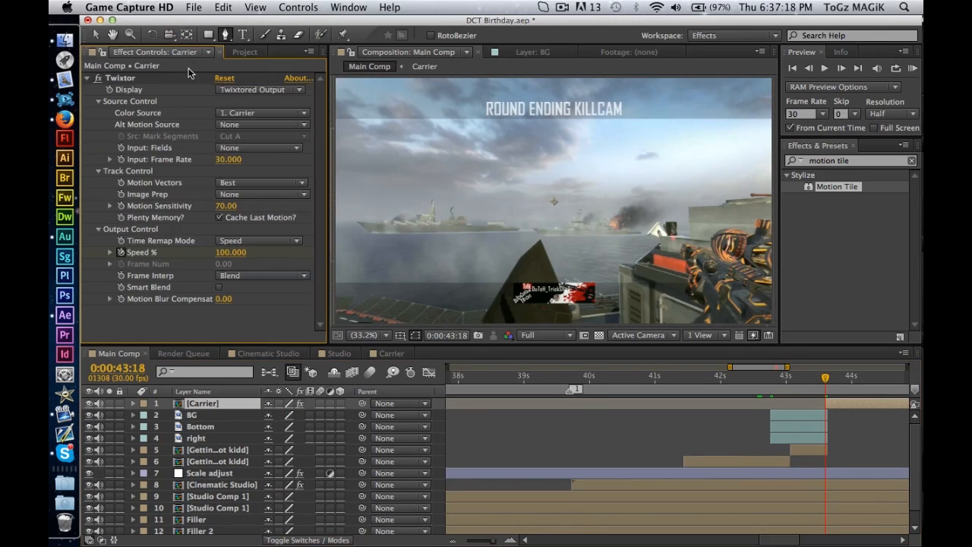
key(s)
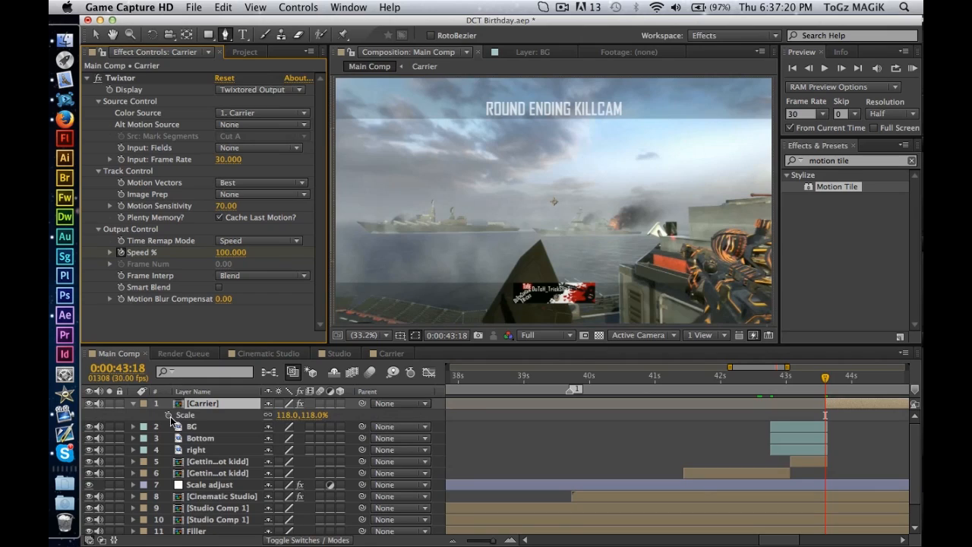
click(168, 415)
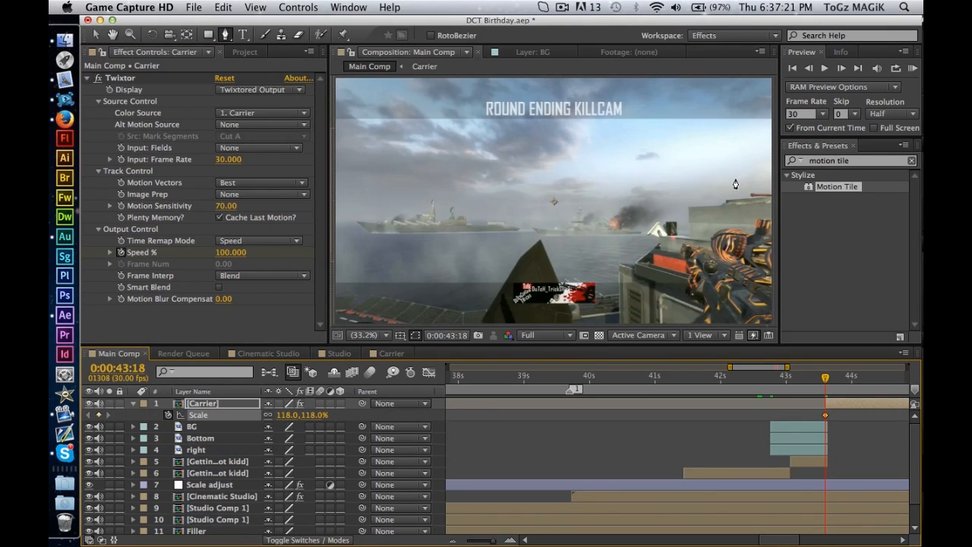
click(285, 414)
text(125)
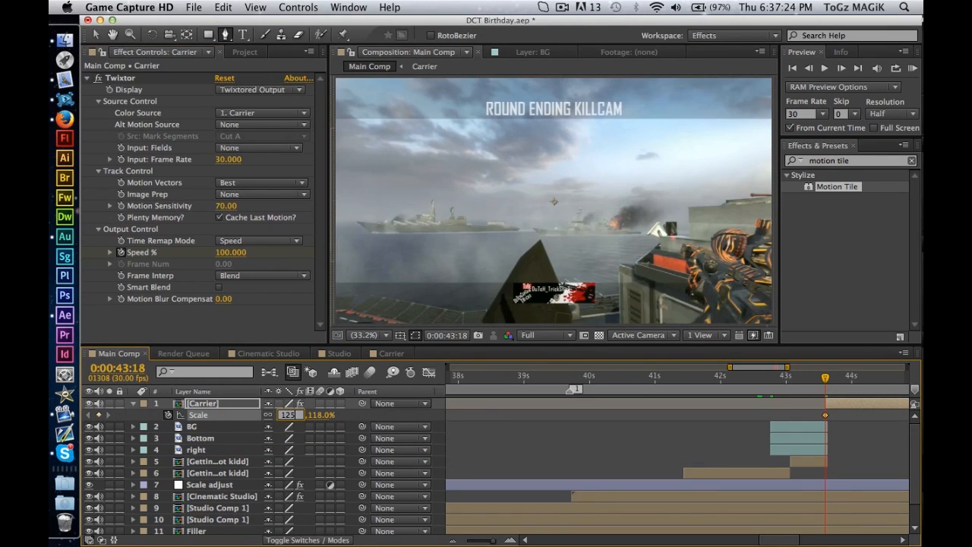
key(Return)
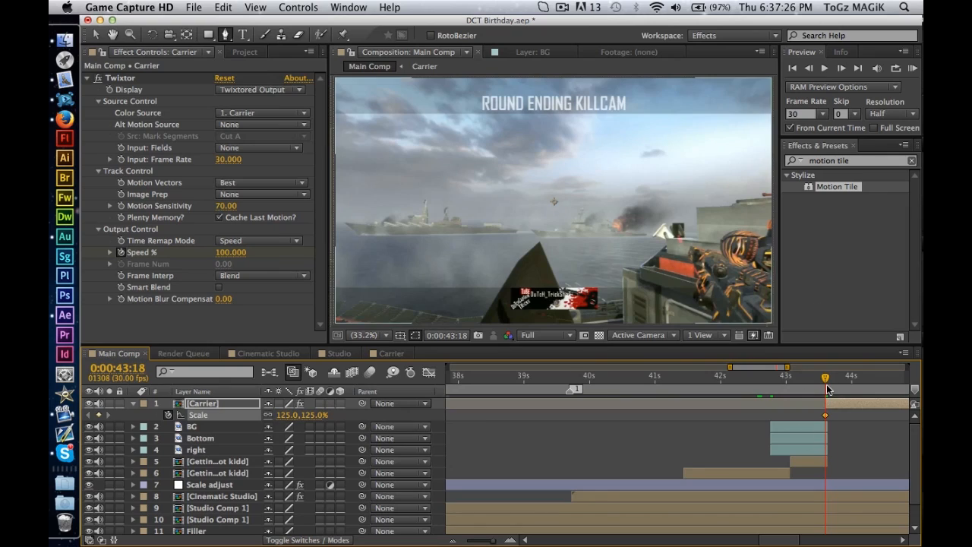
Keyframe the Carrier layer's Scale at 118% at 0:00:44:07 so the clip eases back from the zoom.
drag(827, 377, 867, 377)
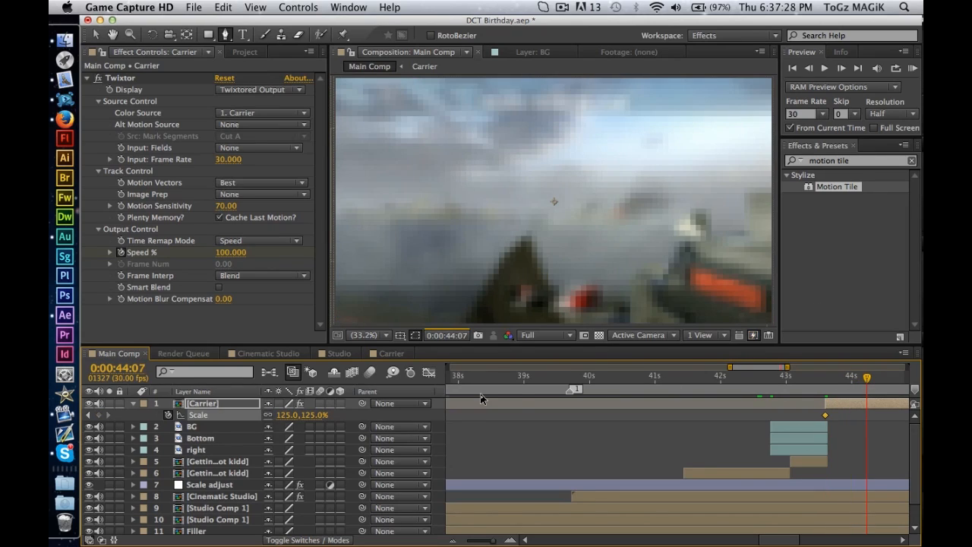
click(288, 416)
text(118)
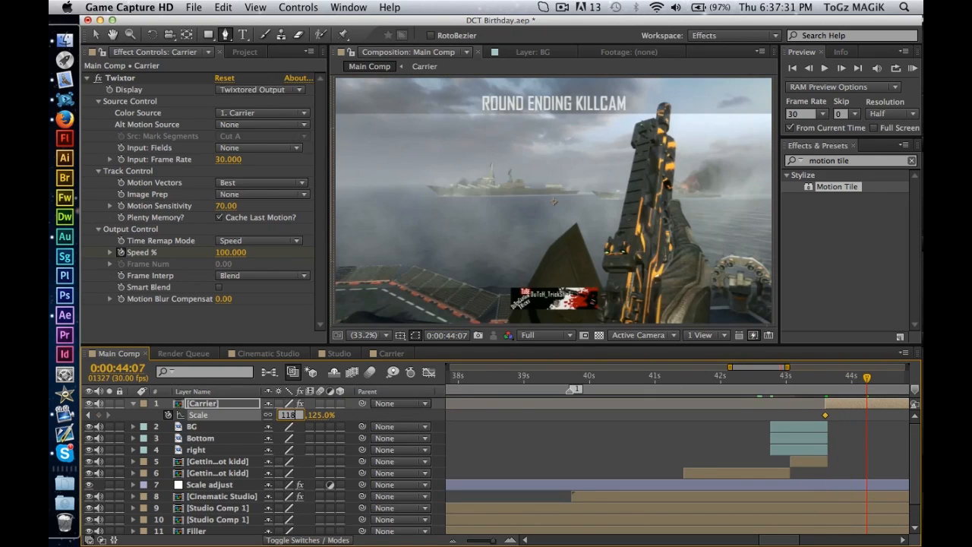
key(Return)
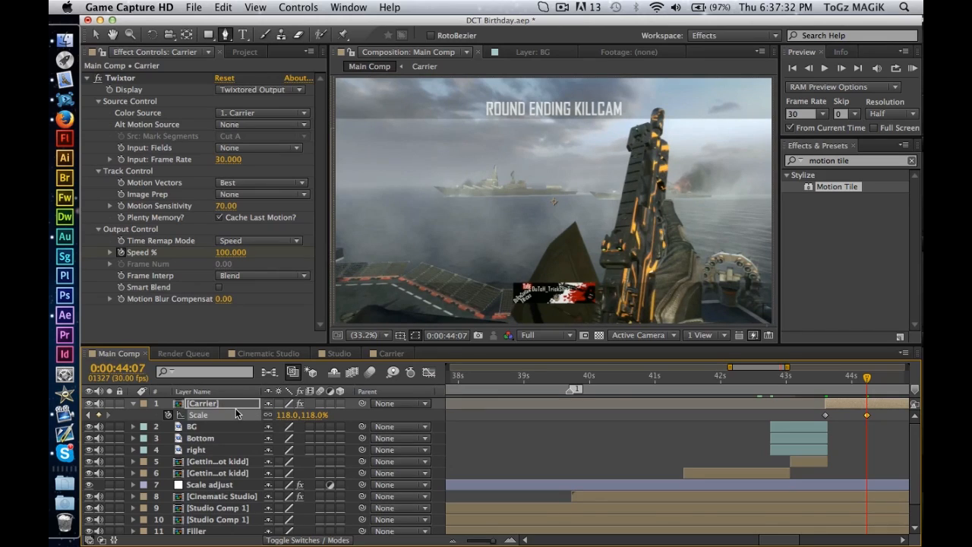
Collapse the Carrier layer's properties and RAM preview the transition from 0:00:41:26.
key(p)
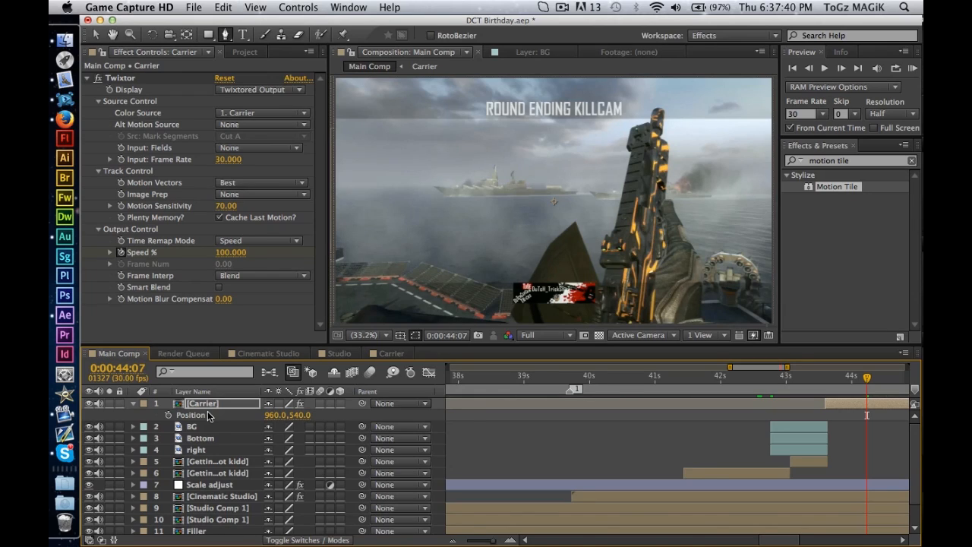
key(p)
click(712, 375)
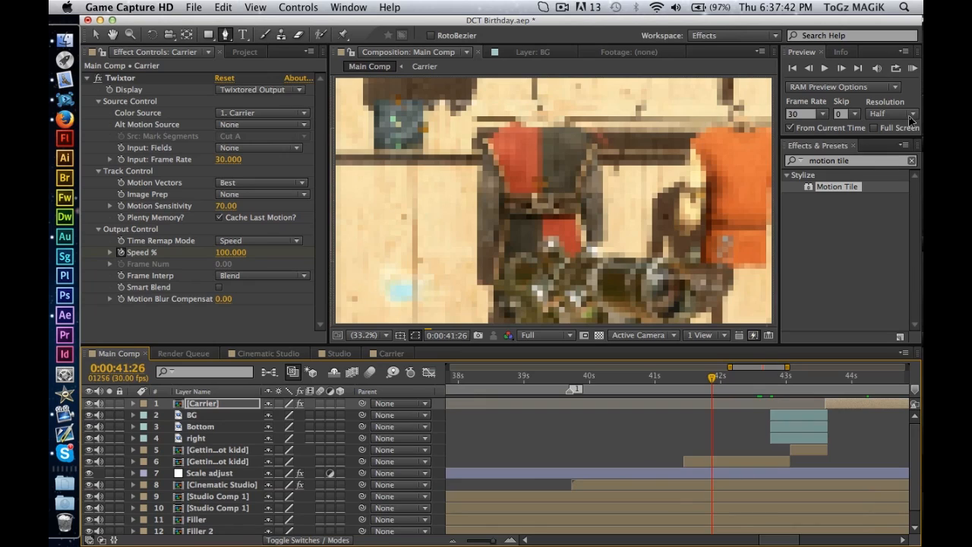
click(913, 70)
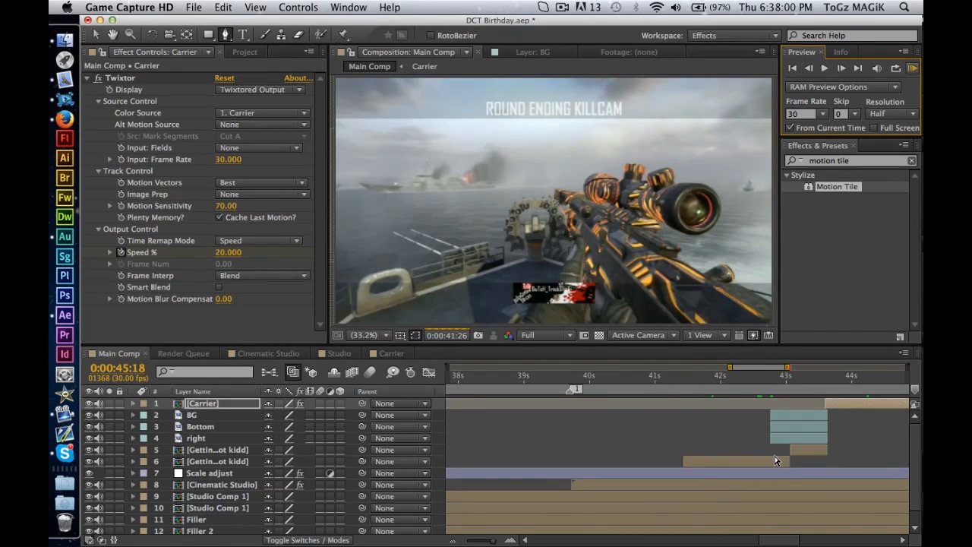
Reveal Time Remap on the earlier Getting shot kidd clip, layer 6, and keyframe it at 0:00:41:13 and 0:00:43:02.
click(766, 460)
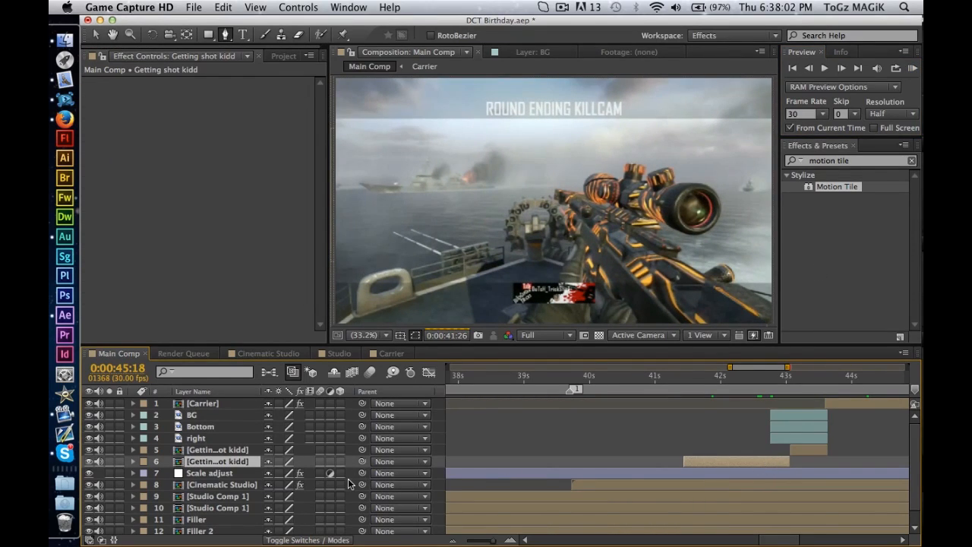
click(298, 7)
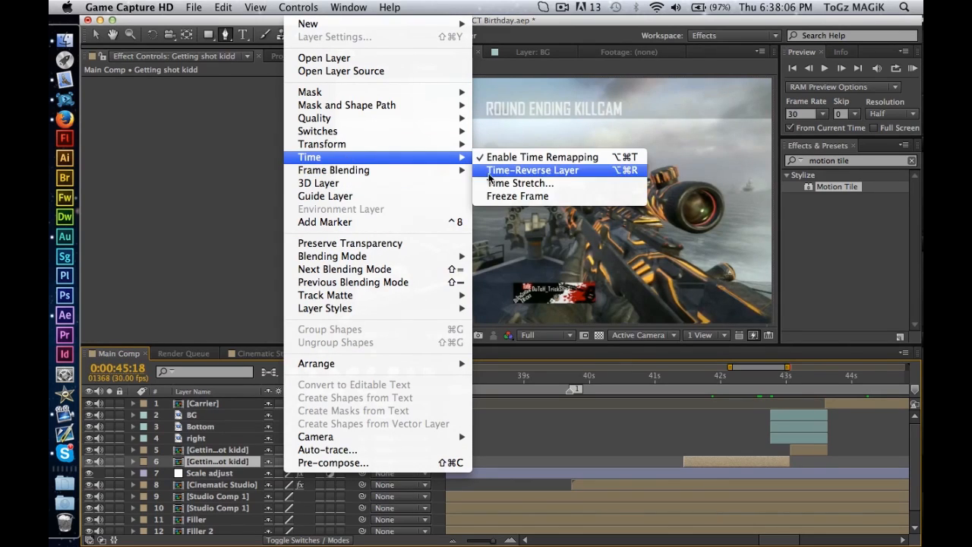
click(220, 461)
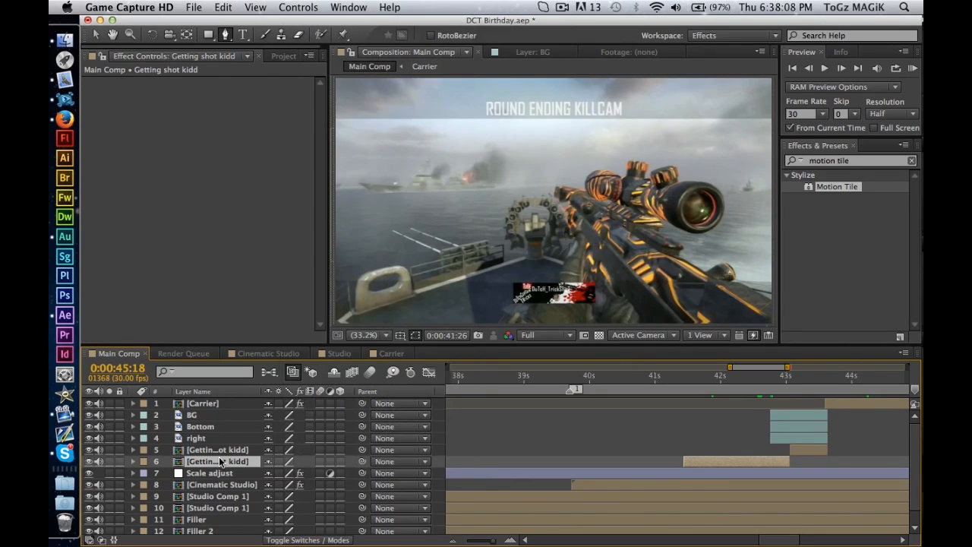
key(super+alt+t)
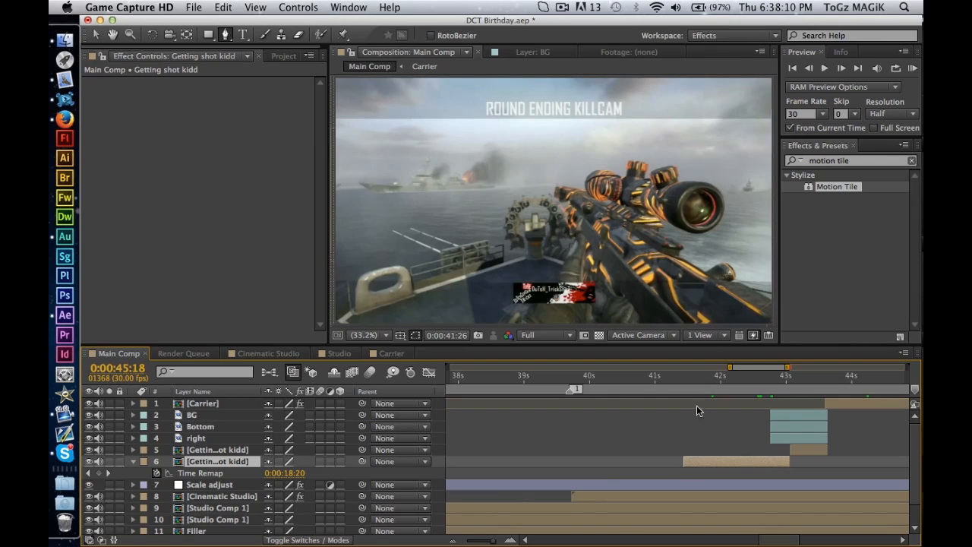
click(685, 375)
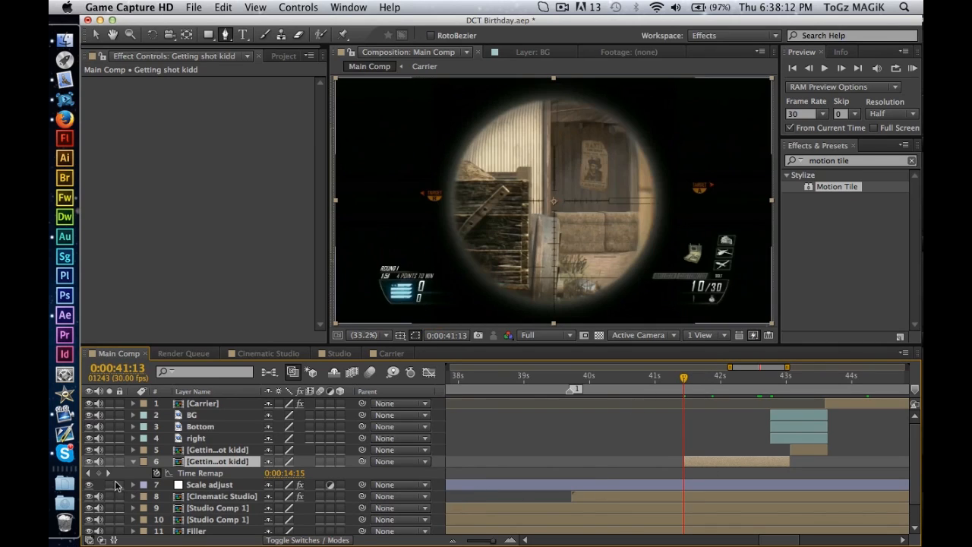
click(99, 472)
click(791, 377)
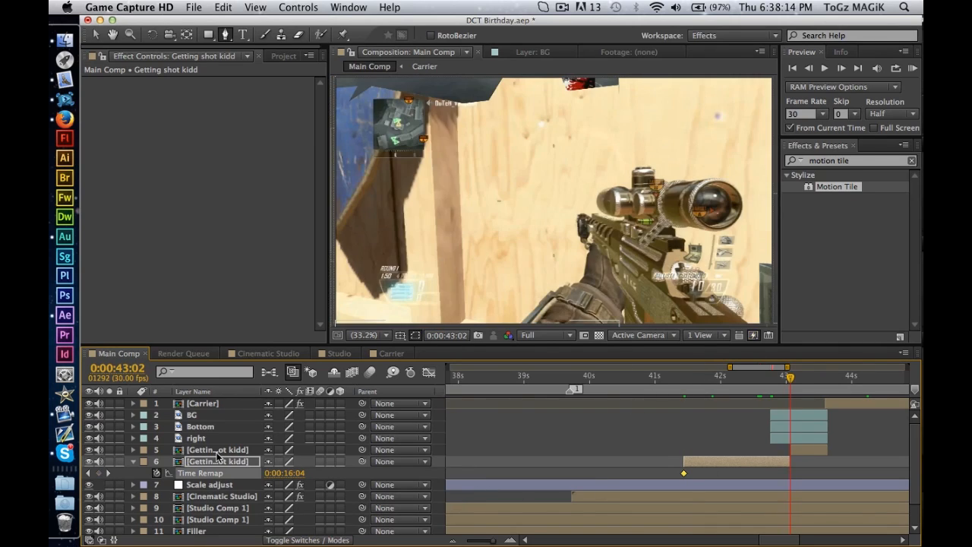
click(99, 472)
Slow layer 6 by moving its second Time Remap keyframe to shortly before 0:00:43:18 and extending the layer's end to match.
drag(790, 462, 819, 474)
click(821, 461)
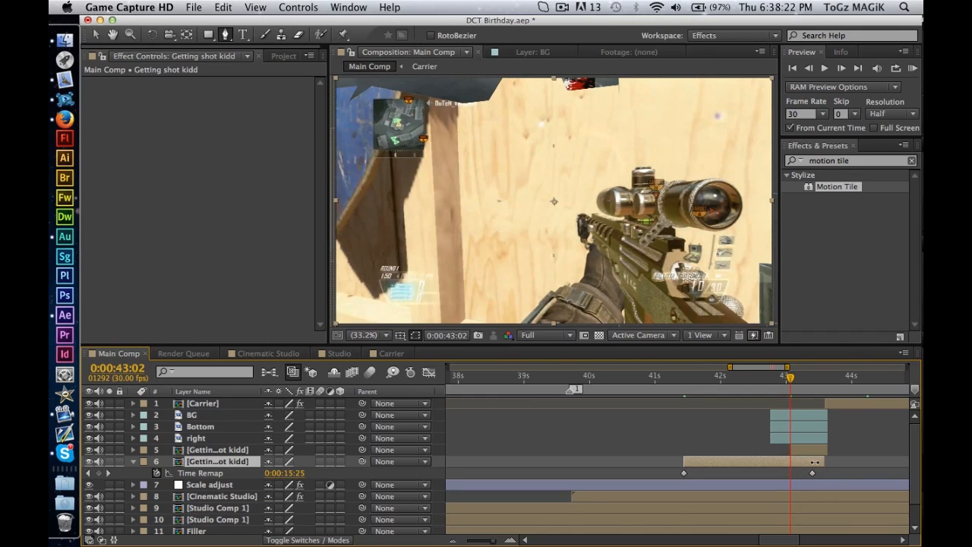
drag(817, 462, 810, 462)
Move the first Position keyframes of the BG, Bottom and right layers to 0:00:43:02 and collapse their properties.
click(228, 439)
shift+click(229, 414)
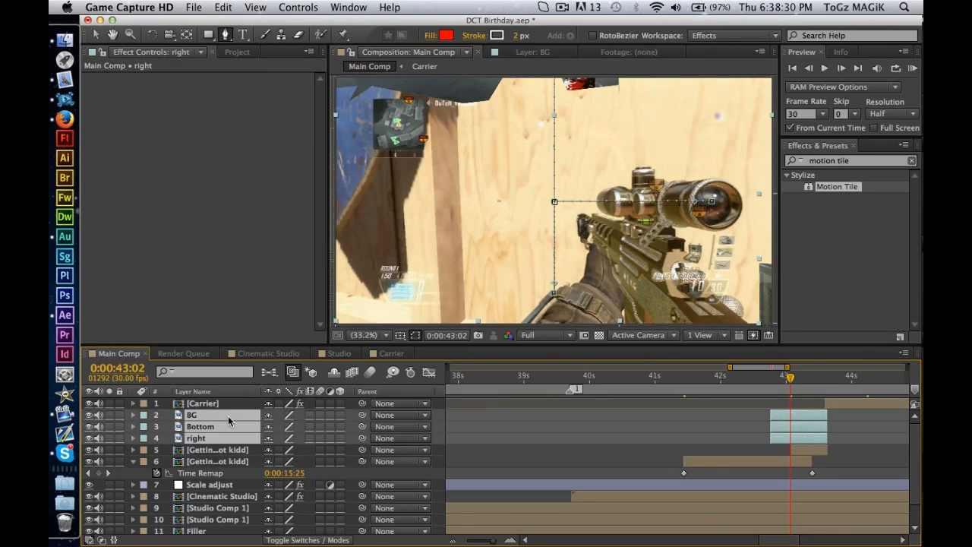
key(u)
drag(786, 439, 791, 473)
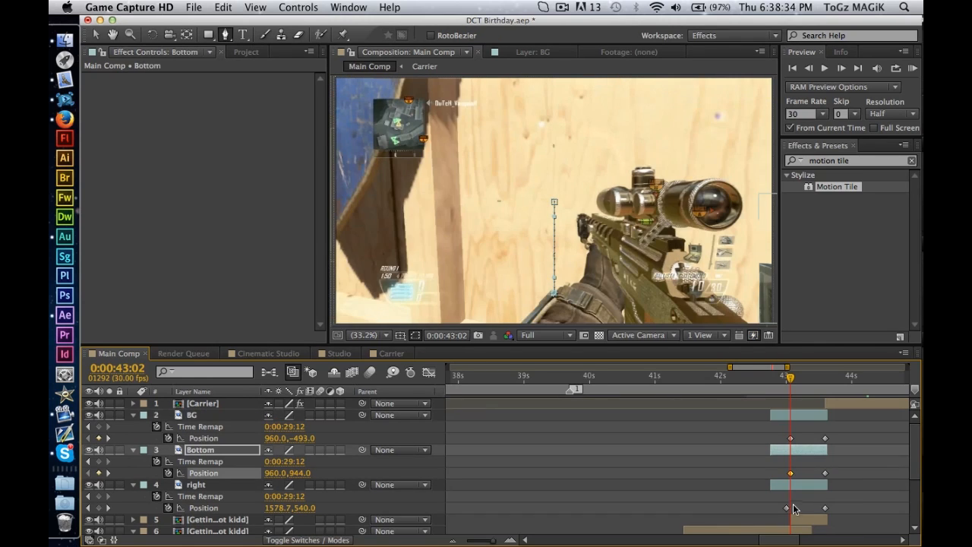
drag(787, 507, 791, 507)
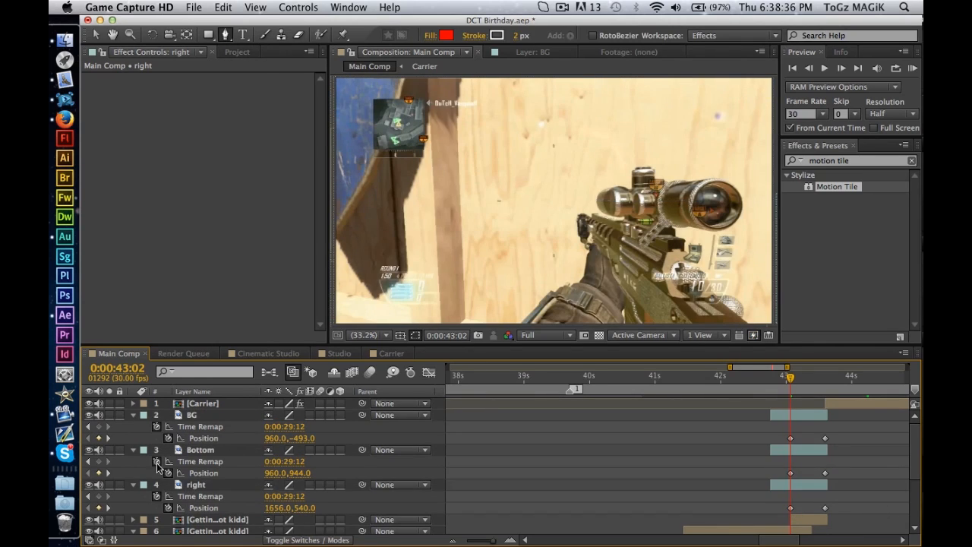
click(134, 485)
click(134, 450)
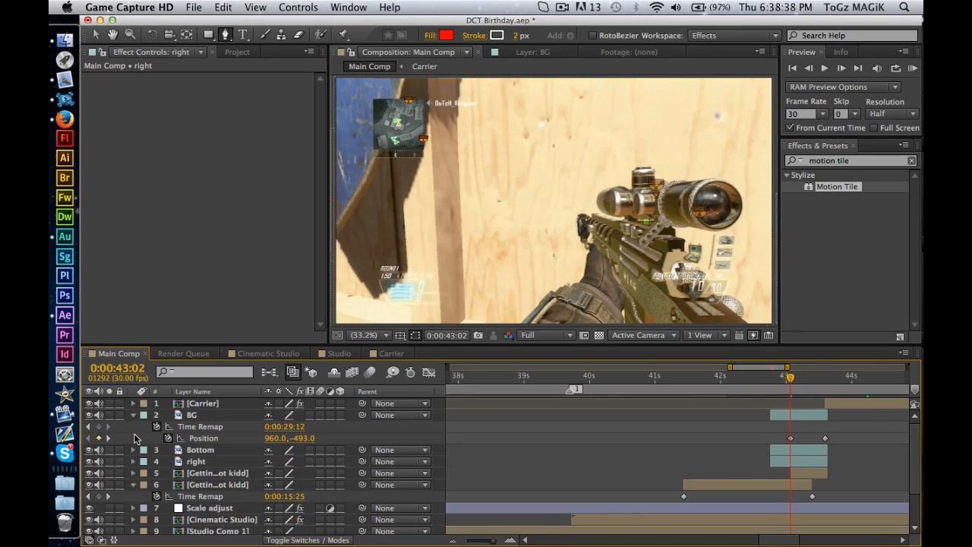
click(134, 415)
Set the RAM preview to skip 1 frame and preview the transition from 0:00:40:26.
click(646, 376)
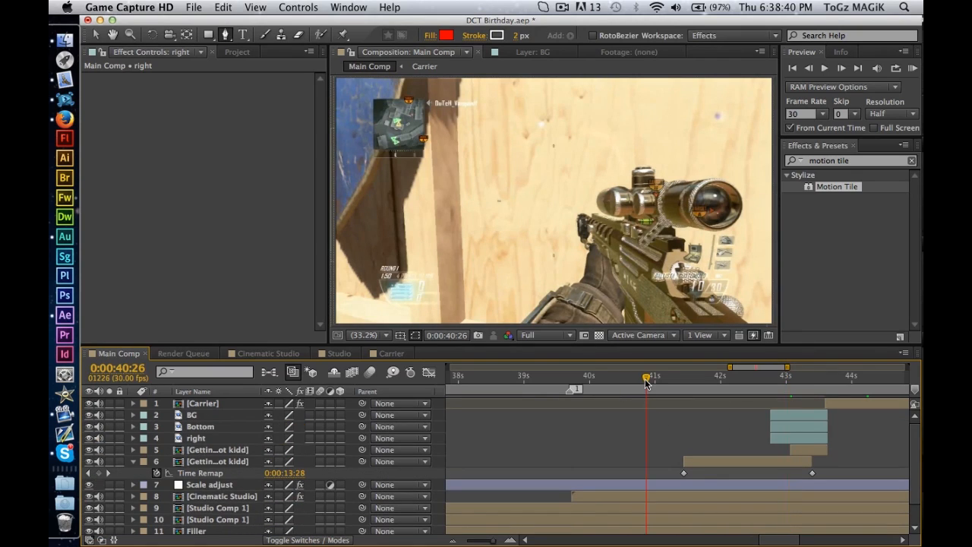
click(858, 114)
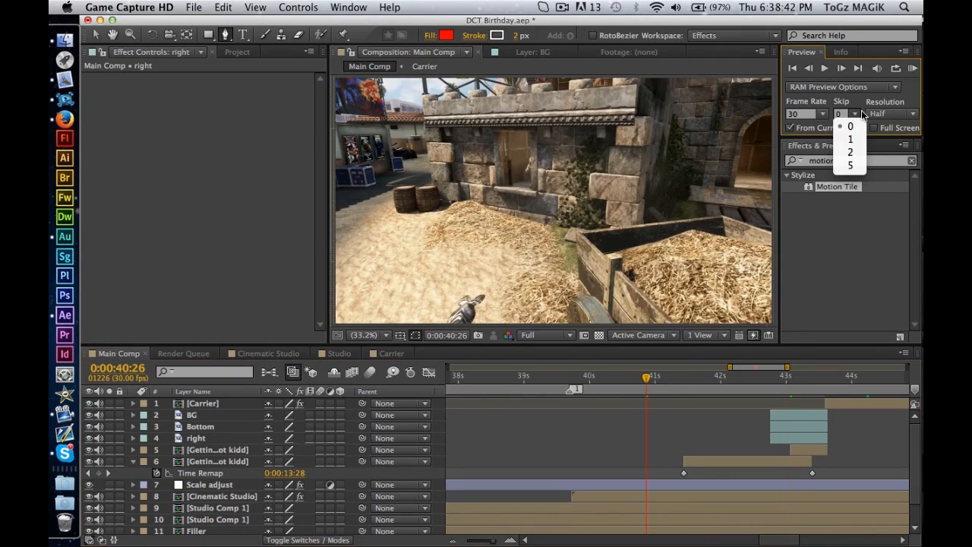
click(851, 140)
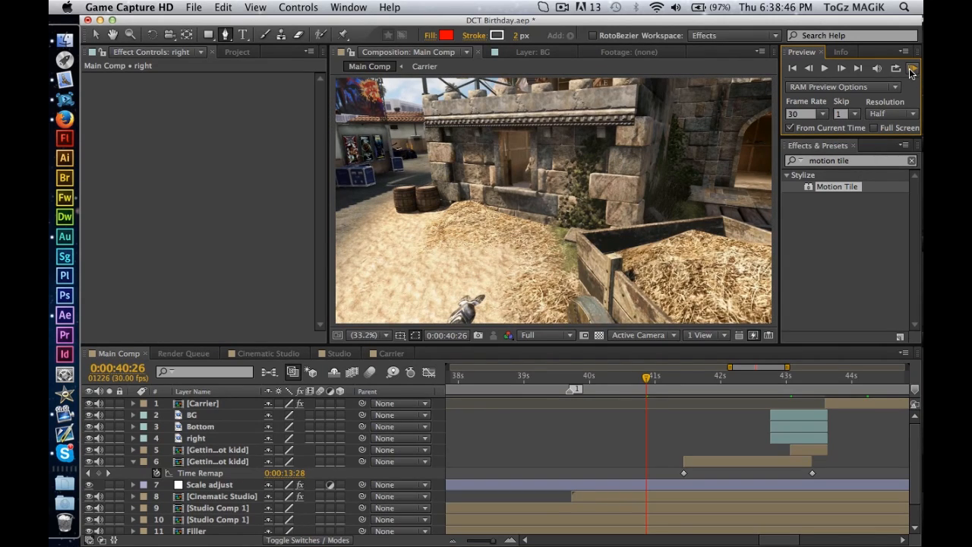
click(911, 69)
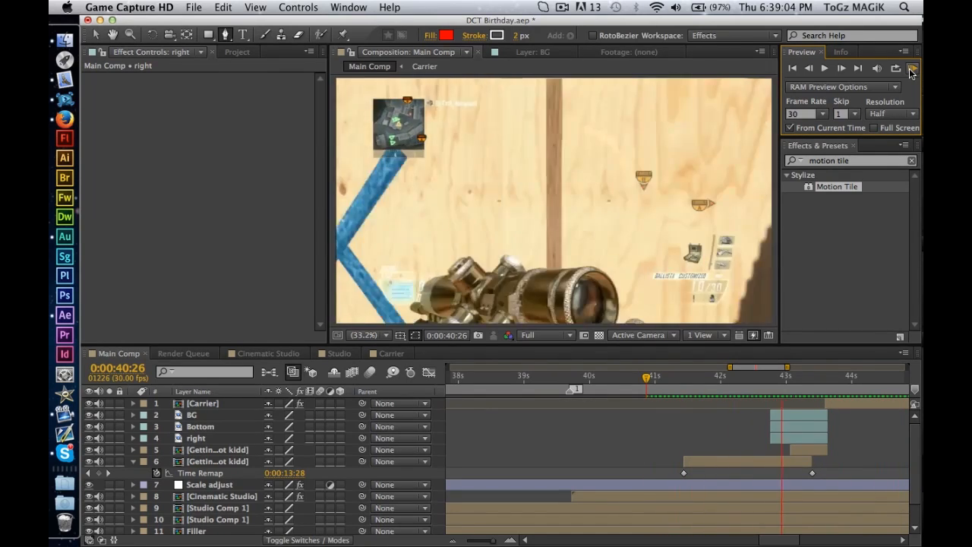
click(912, 69)
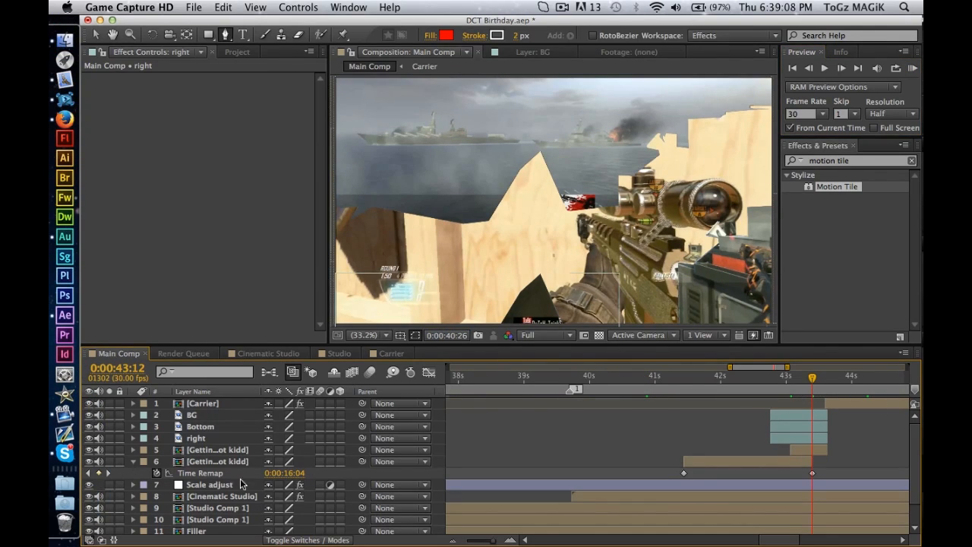
Collapse layer 6's Time Remap property and move the current time to 0:00:31:16 with the whole timeline in view.
click(133, 461)
key(minus)
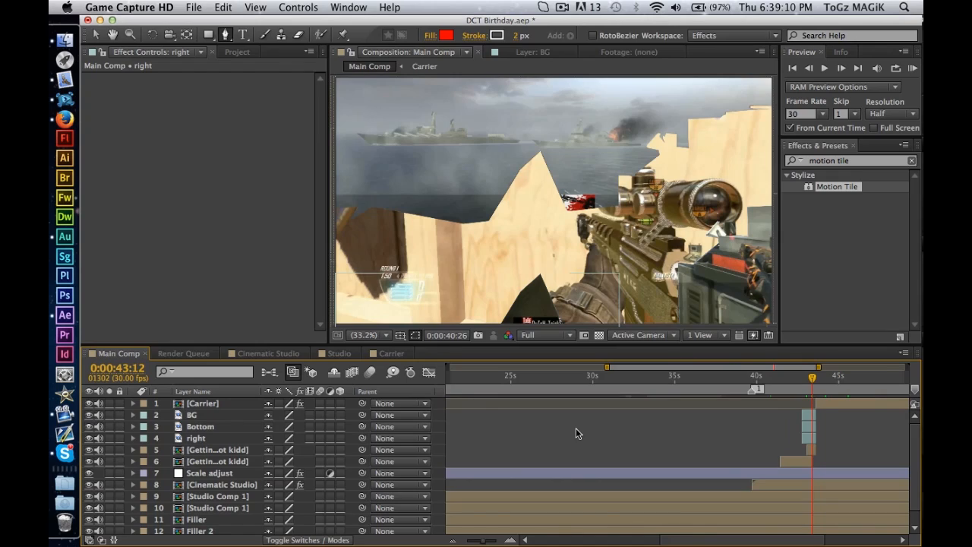
click(562, 7)
click(566, 6)
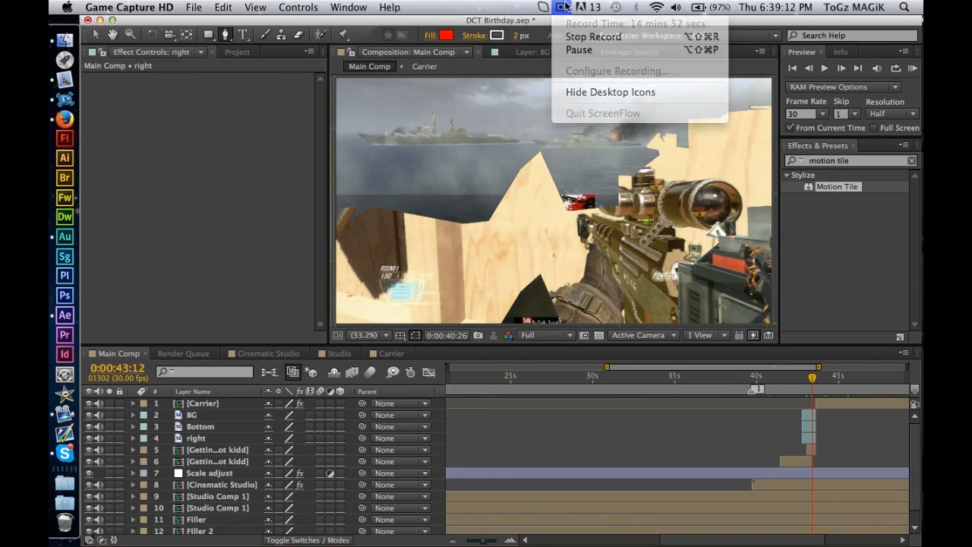
key(minus)
click(721, 377)
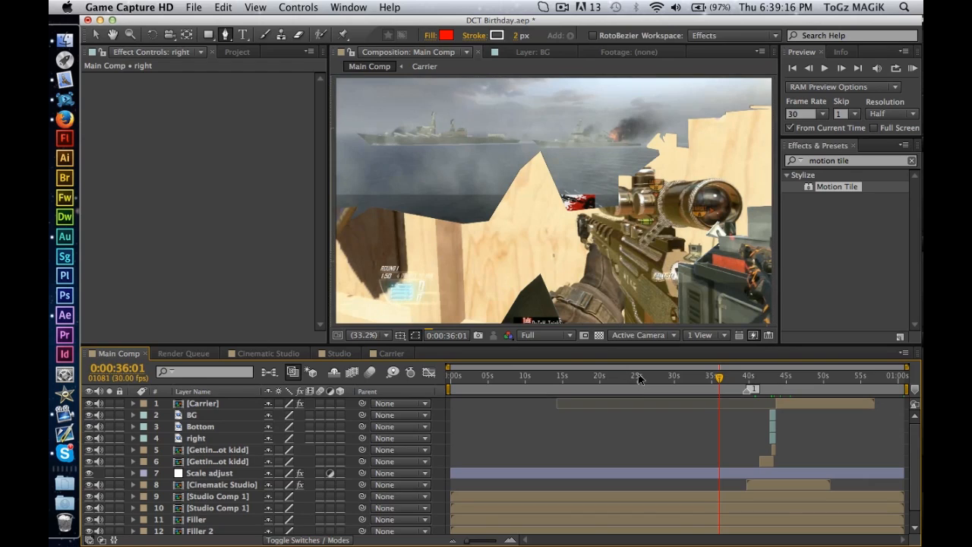
click(636, 377)
drag(637, 379, 686, 385)
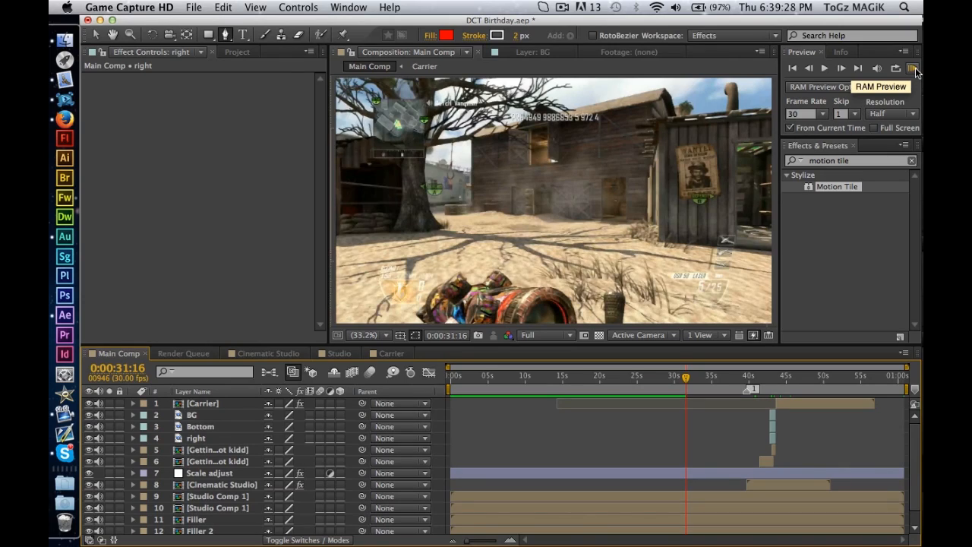
Set the RAM preview skip to 0 and preview the main composition from 0:00:31:19.
click(855, 114)
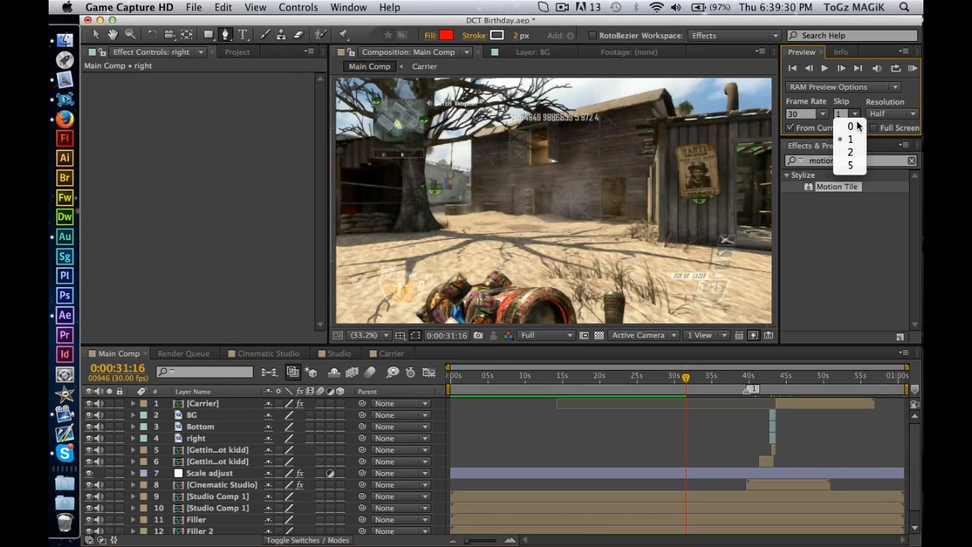
click(856, 126)
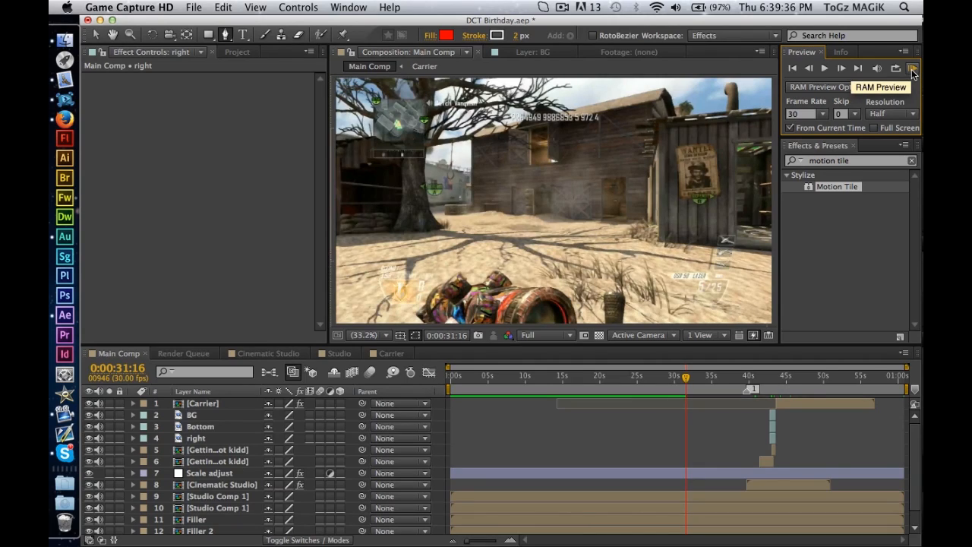
click(577, 7)
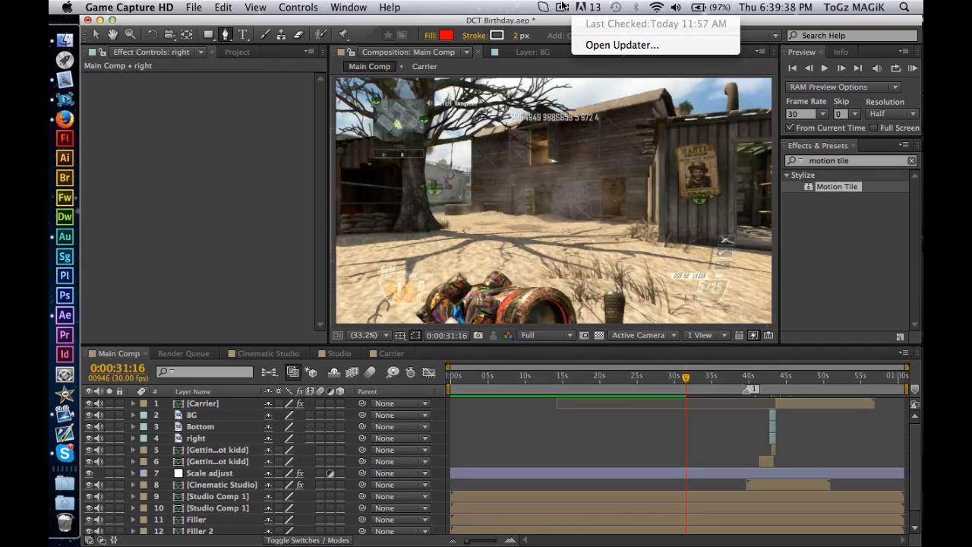
click(562, 6)
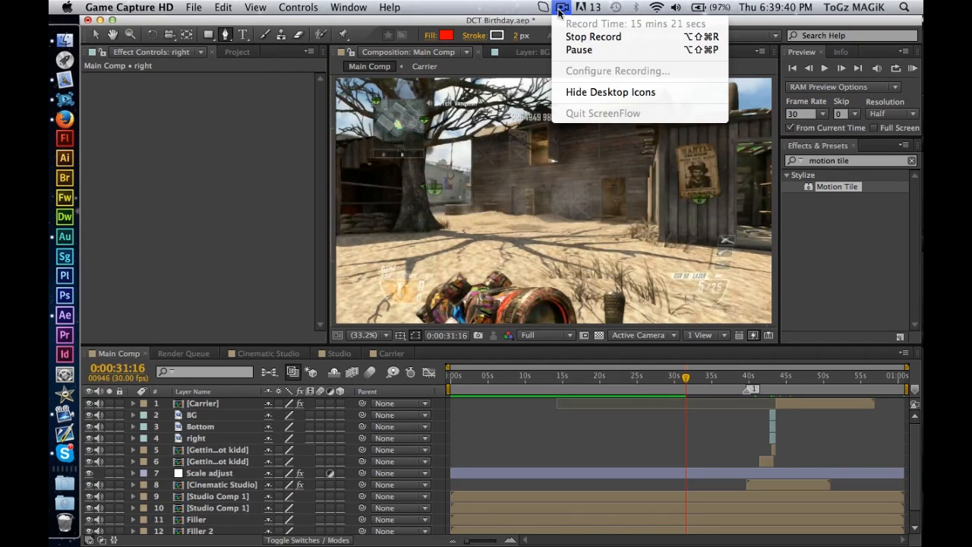
click(578, 50)
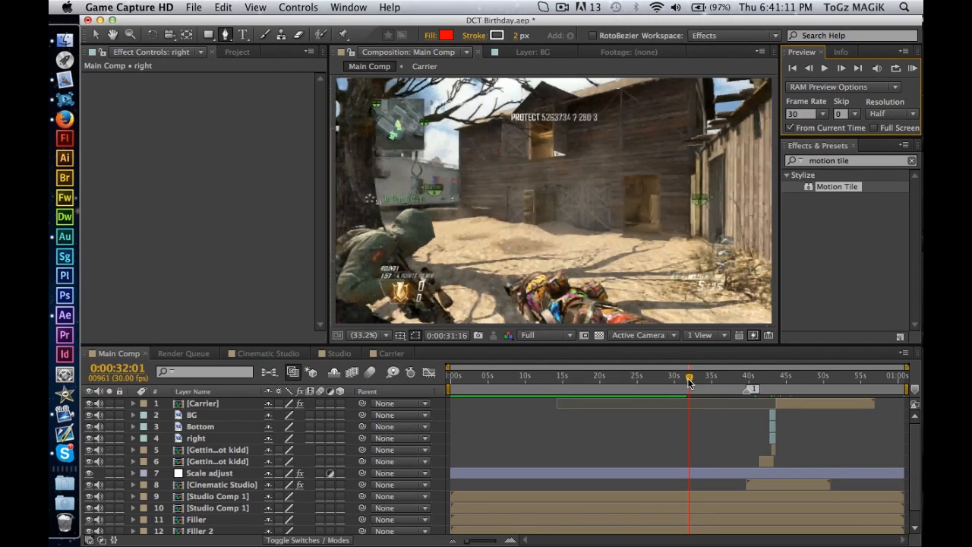
drag(689, 382, 687, 382)
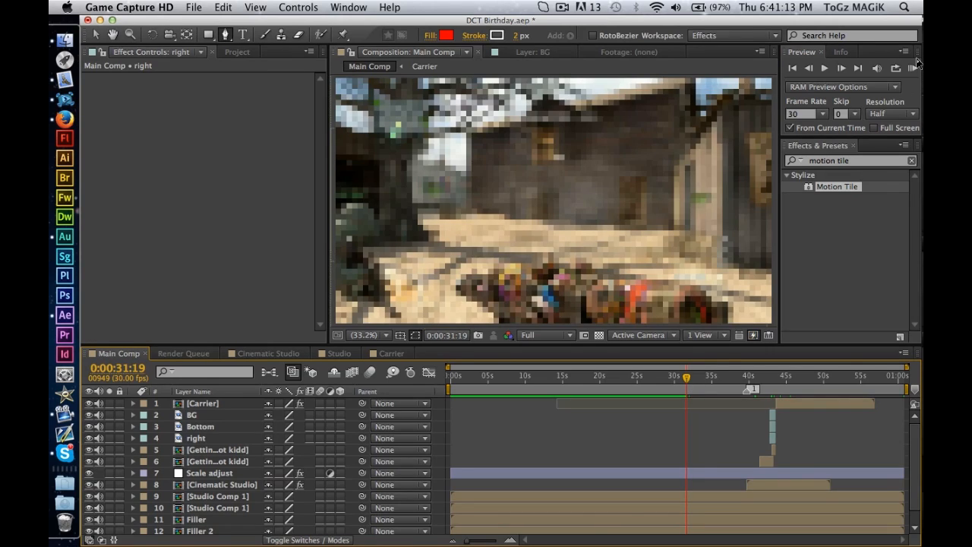
click(913, 69)
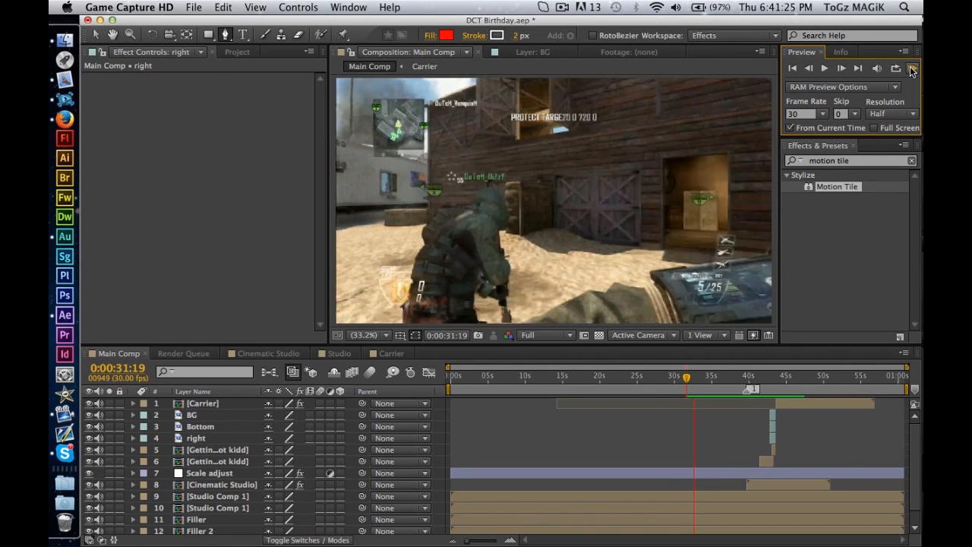
Play the edit from 0:00:31:19 through the transition, adjusting the system volume, and stop playback.
key(XF86AudioLowerVolume)
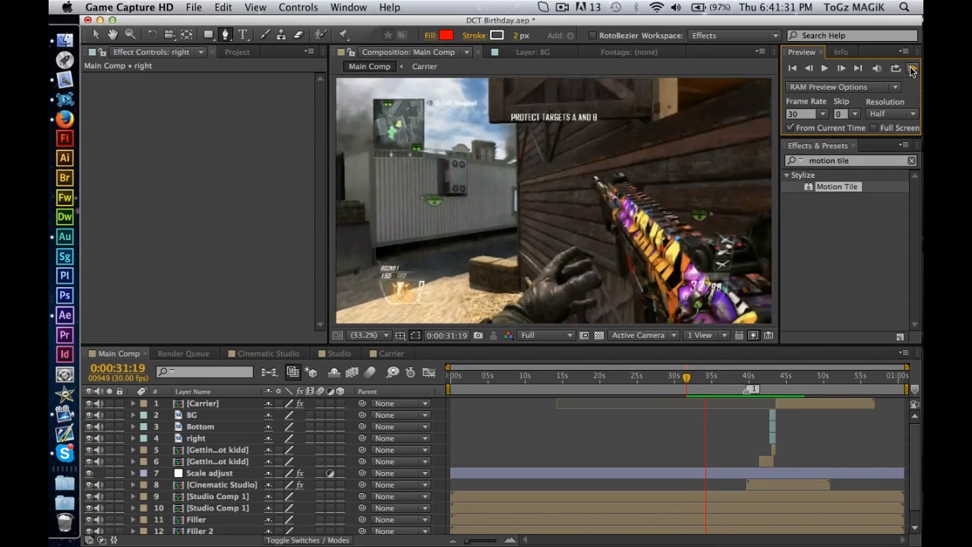
key(XF86AudioLowerVolume)
key(XF86AudioLowerVolume)
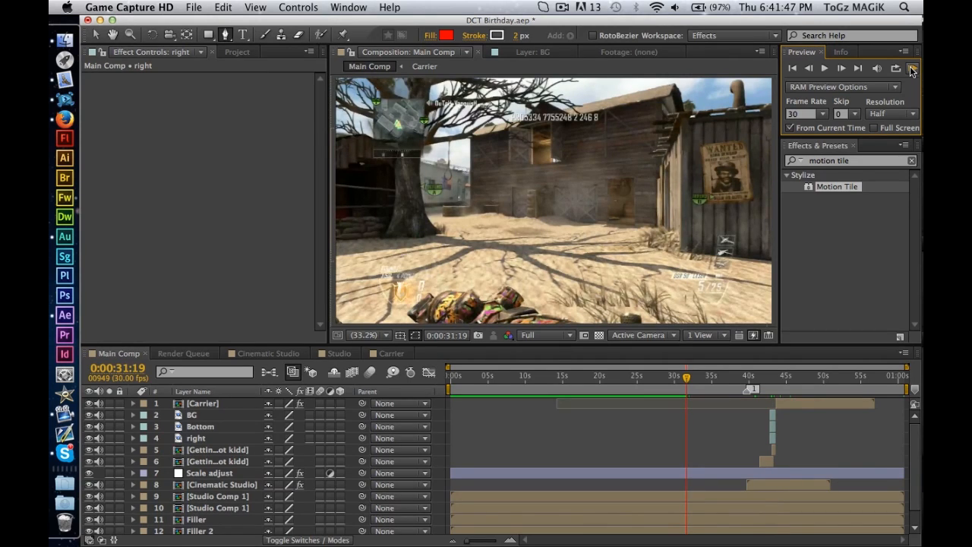
click(912, 69)
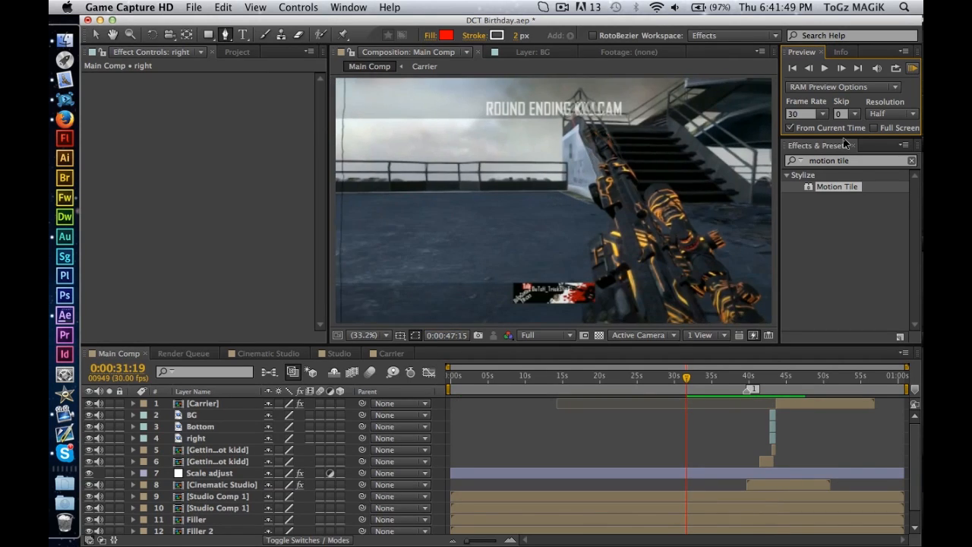
key(XF86AudioRaiseVolume)
key(XF86AudioRaiseVolume)
key(XF86AudioRaiseVolume)
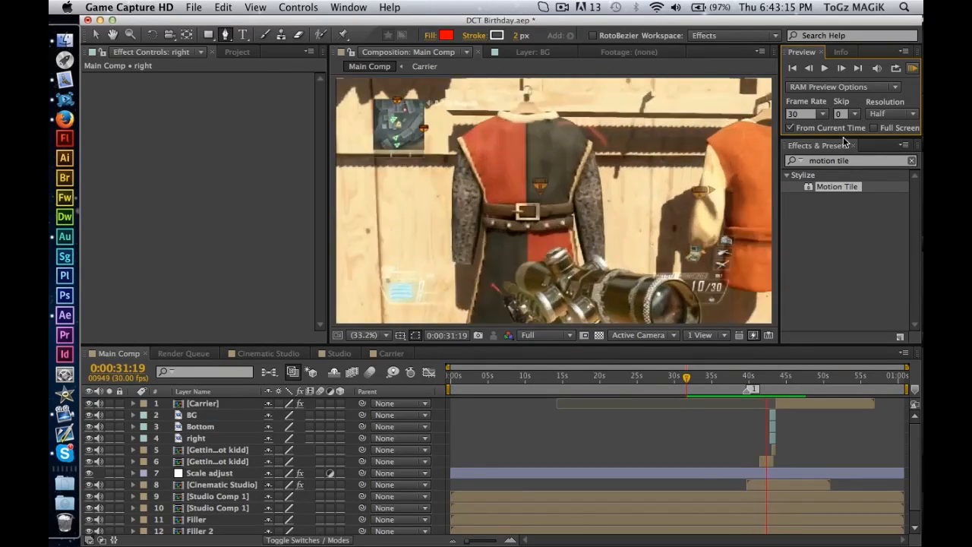
key(space)
Open the layer 9 Studio Comp 1 precomposition and the Studio composition nested inside it.
click(712, 378)
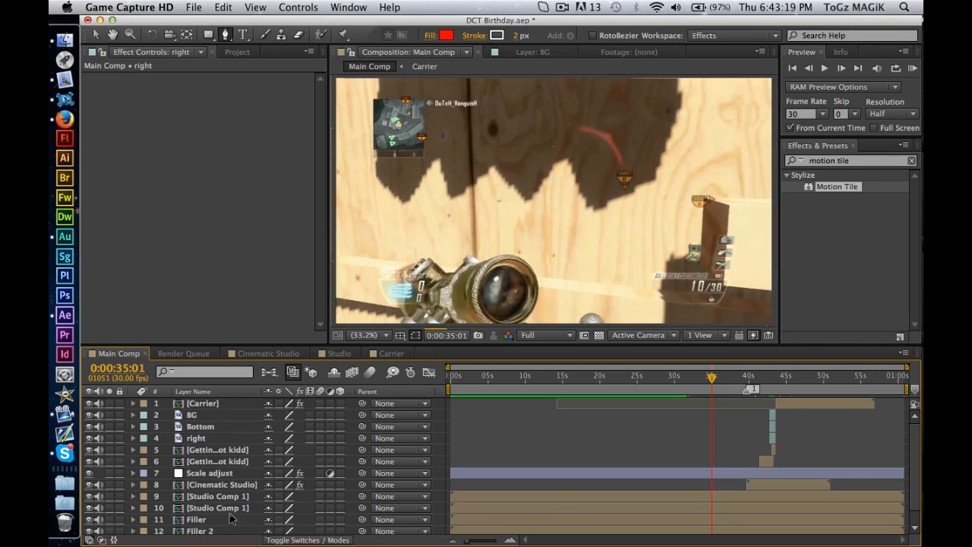
scroll(230, 519, down, 1)
click(228, 517)
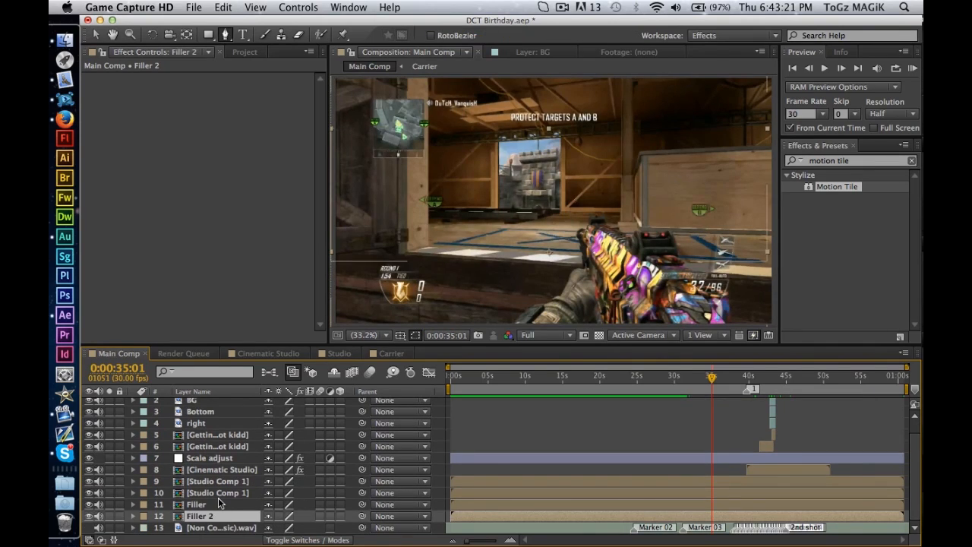
click(218, 503)
click(219, 492)
click(221, 483)
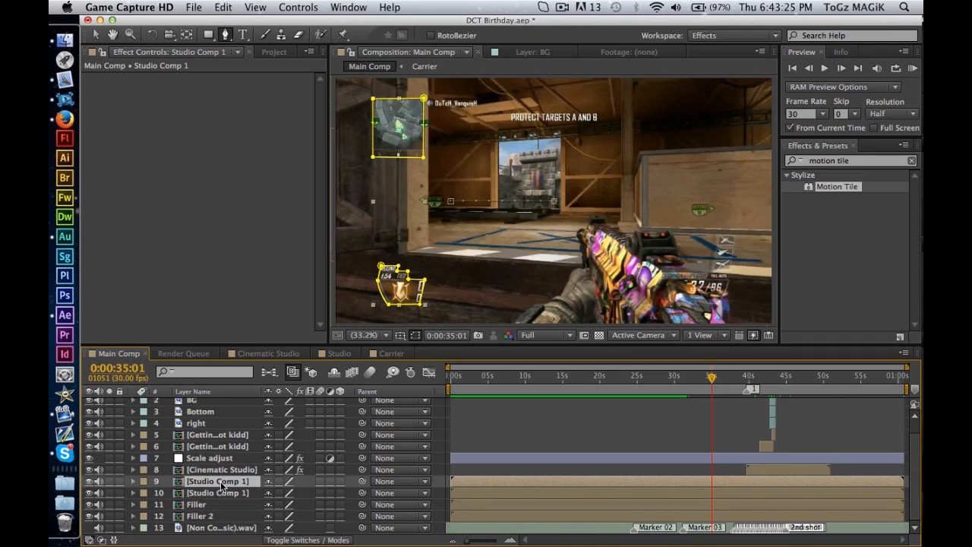
double_click(221, 483)
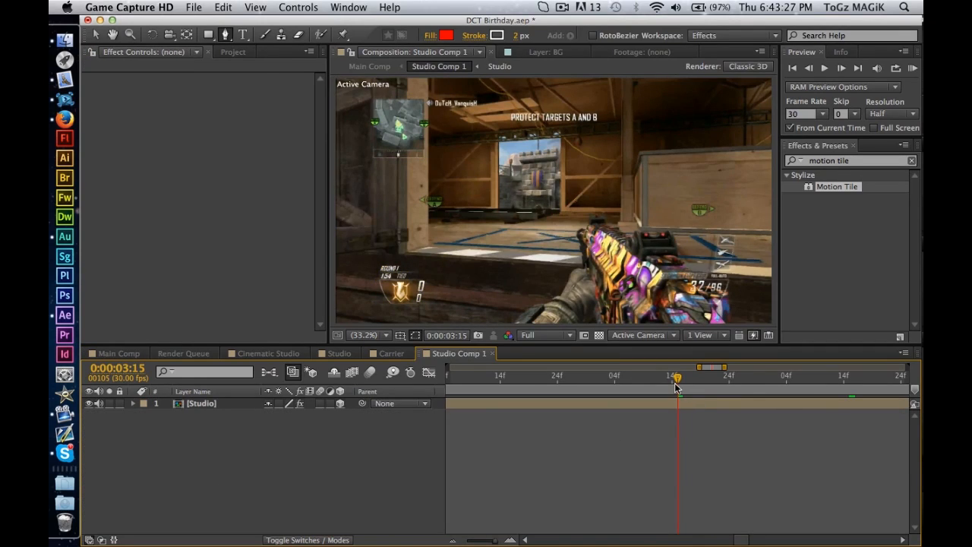
double_click(202, 403)
Set the Studio composition's viewer resolution to Half and move the current time to 0:00:00:00.
mouse_move(487, 384)
mouse_down()
mouse_move(523, 382)
mouse_move(481, 384)
mouse_up()
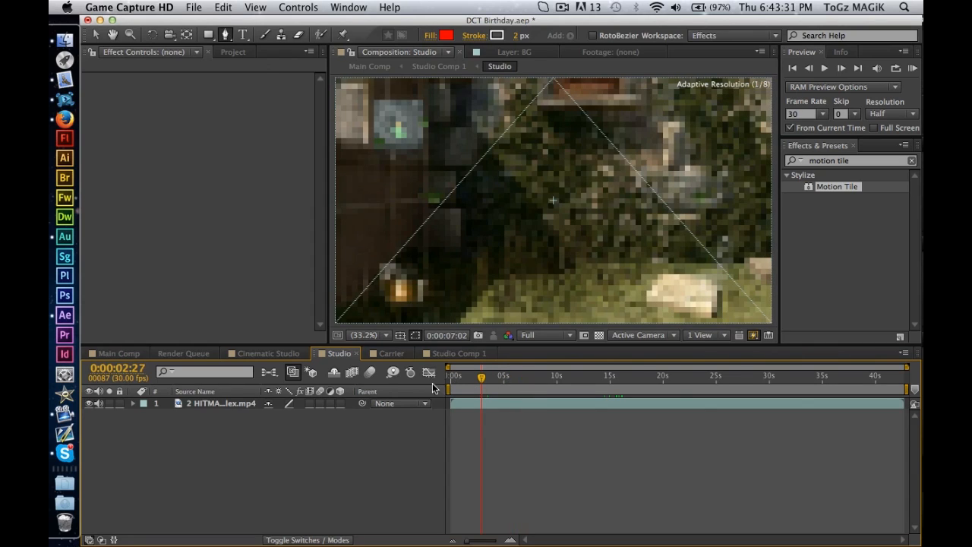
click(544, 335)
click(527, 381)
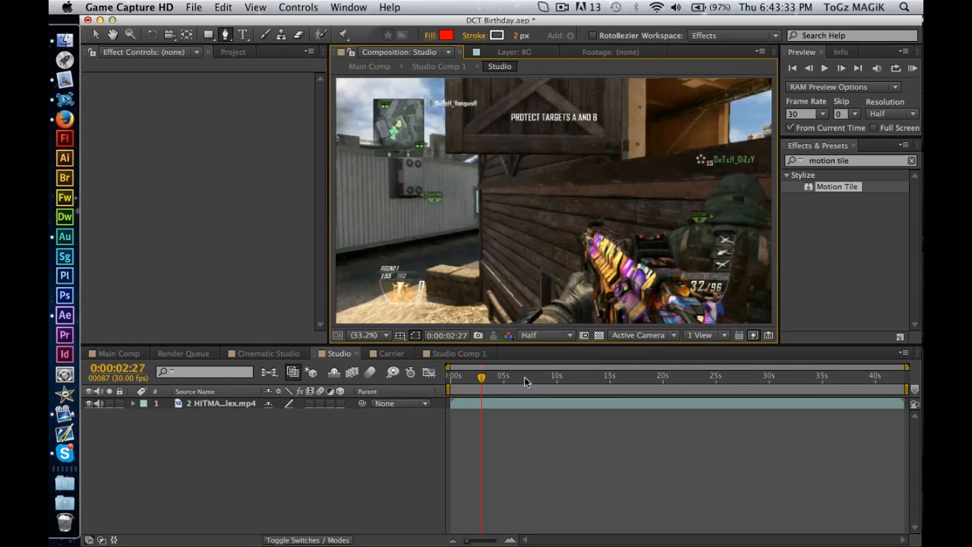
drag(480, 378, 432, 378)
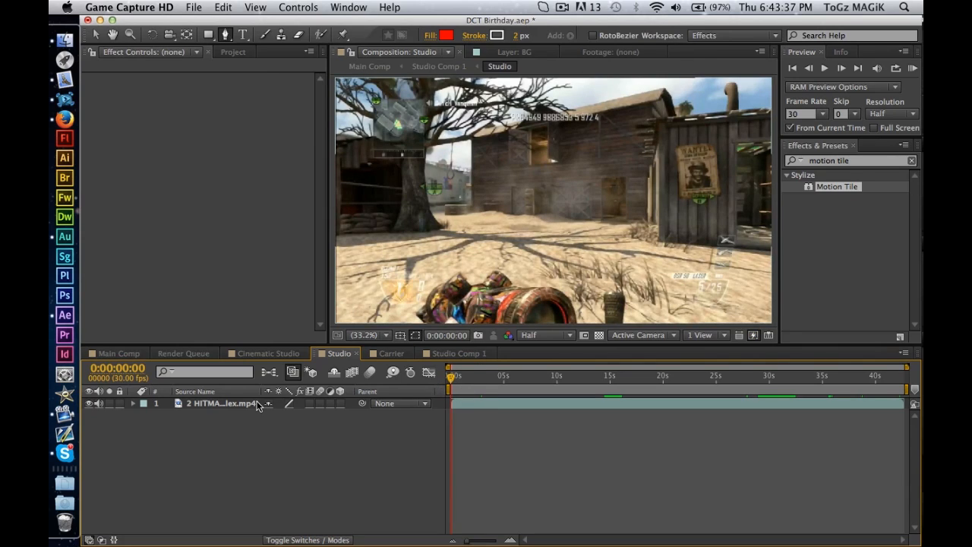
Select the 2 HITMARKERS alex.mp4 layer, examine its first frame in a maximized composition view, and restore the layout.
click(234, 409)
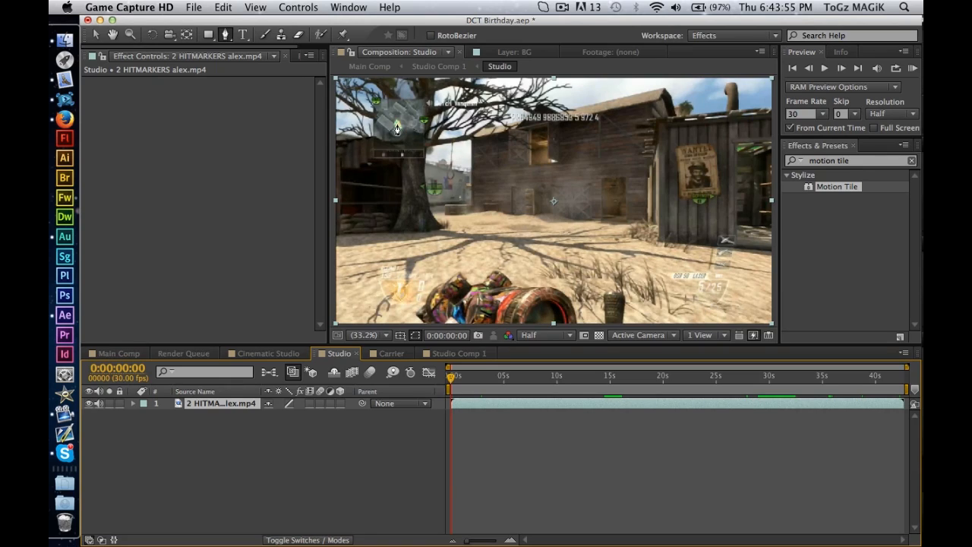
click(561, 7)
click(561, 7)
key(grave)
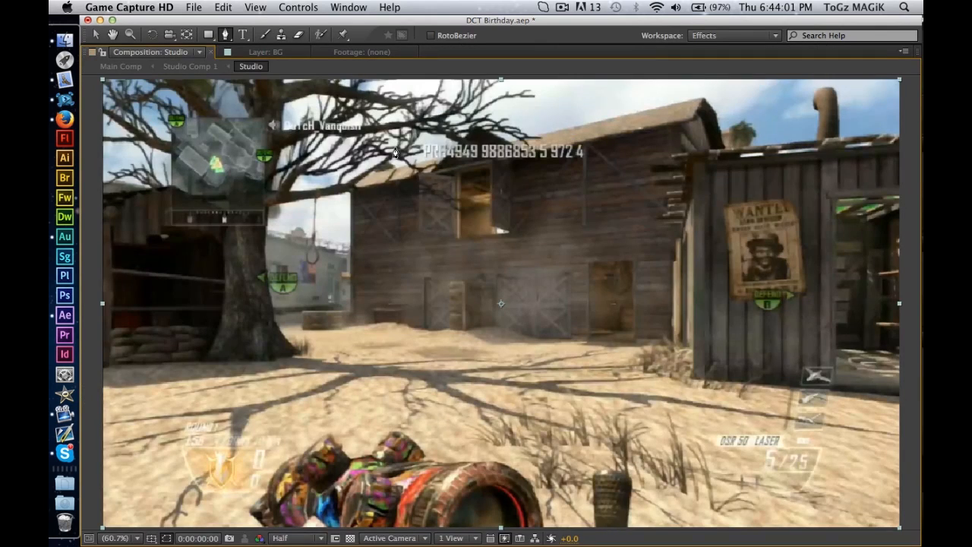
key(grave)
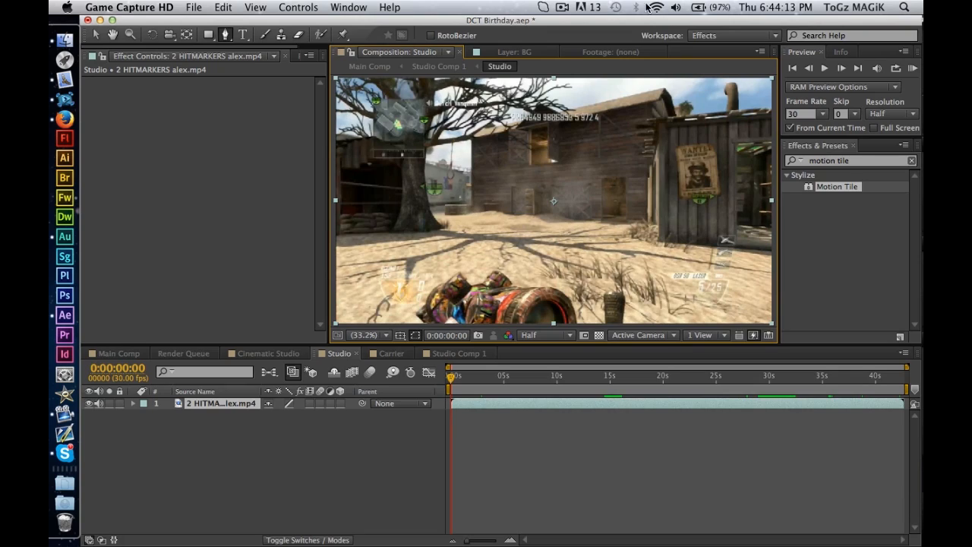
click(562, 8)
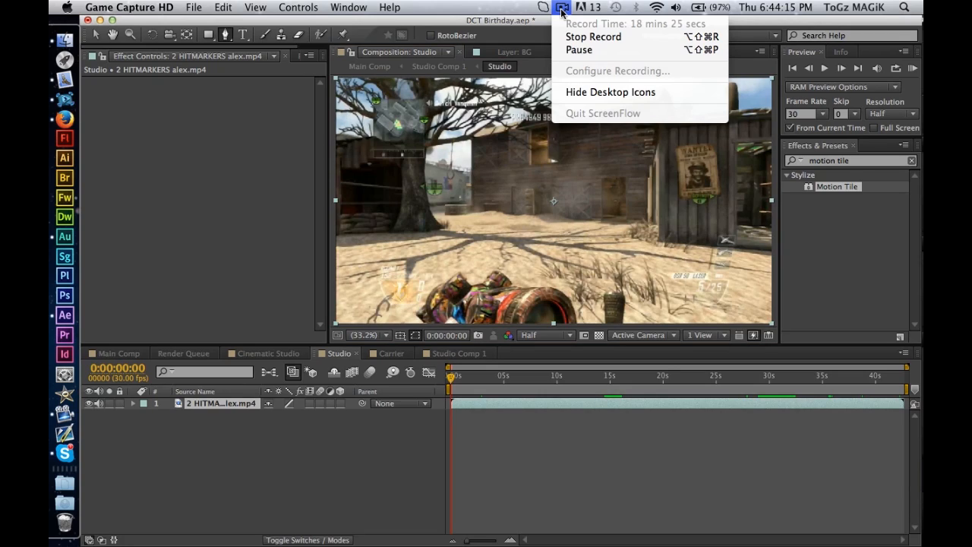